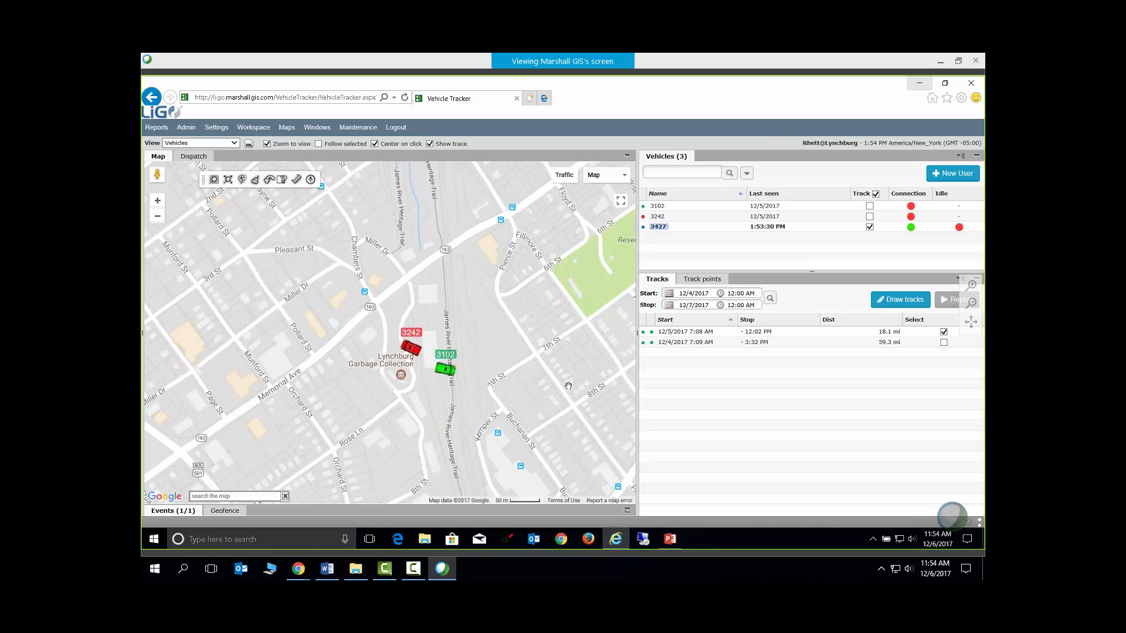
Expand and resize the events list, and show vehicle 3427's live Idling and Left Fleet Services Area events on the map
{"action": "left_click", "coordinate": [186, 128]}
{"action": "left_click", "coordinate": [181, 512]}
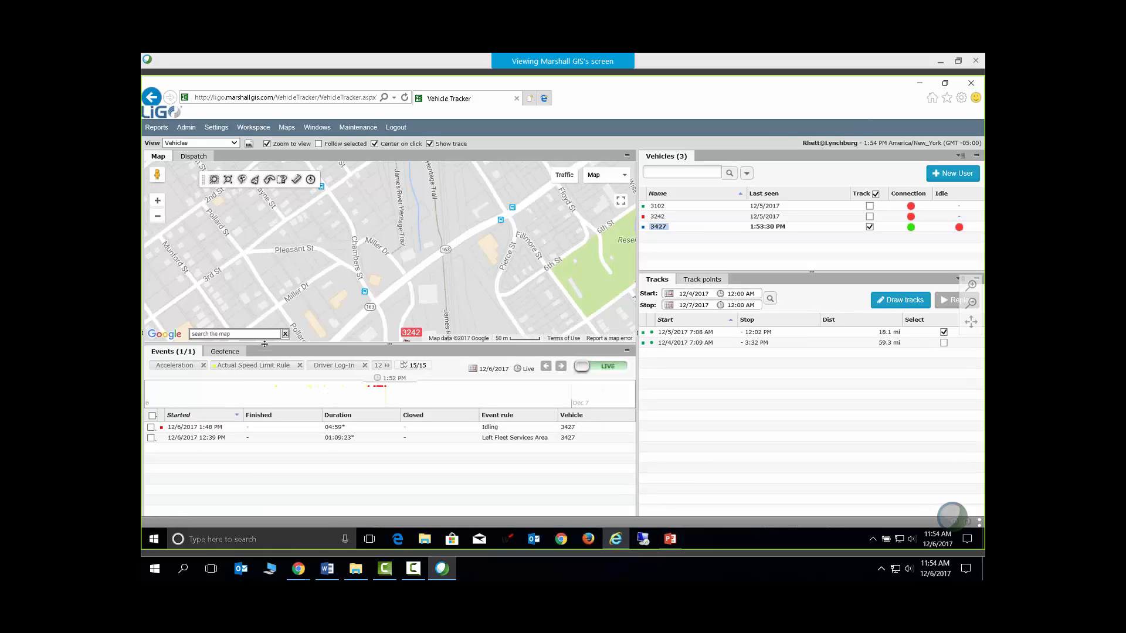
{"action": "left_click_drag", "start_coordinate": [265, 345], "coordinate": [265, 379]}
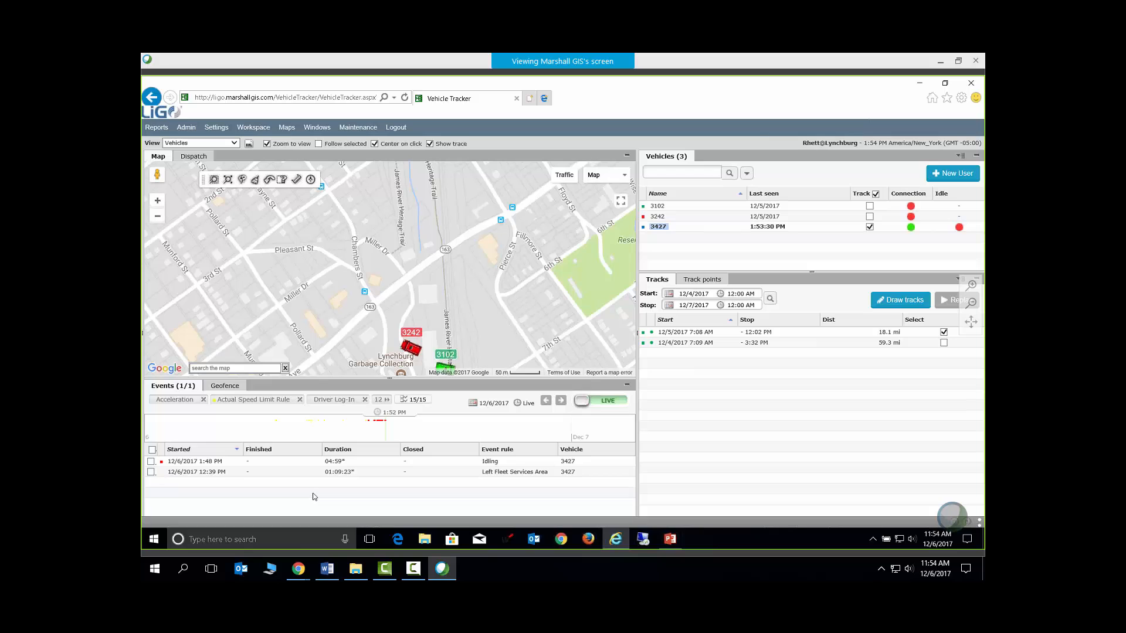
{"action": "left_click", "coordinate": [350, 463]}
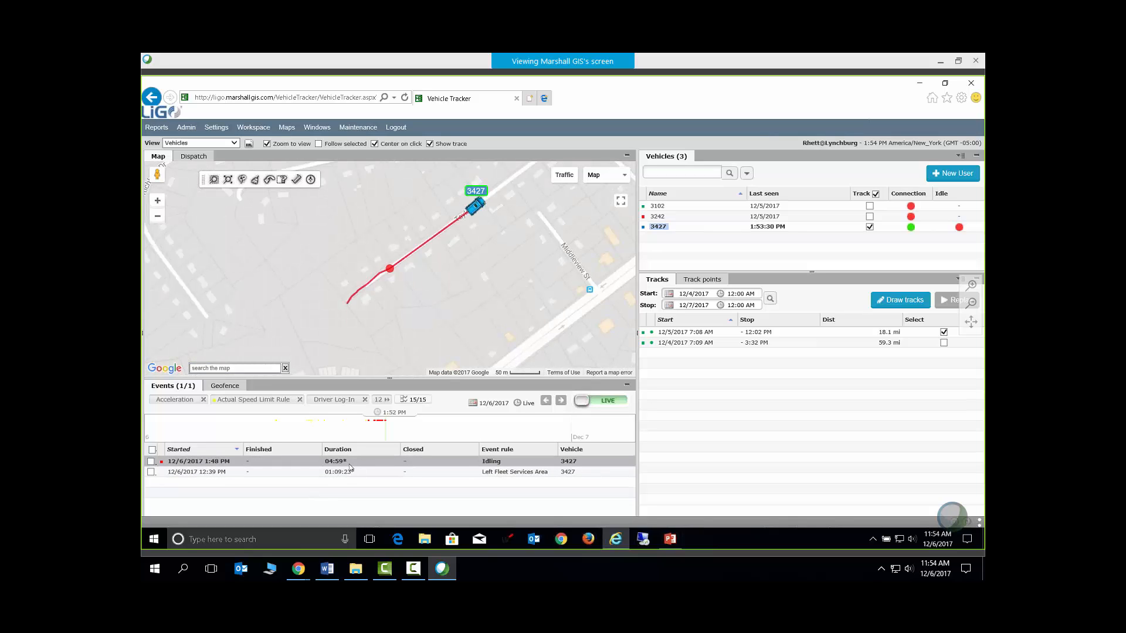
{"action": "left_click", "coordinate": [390, 471]}
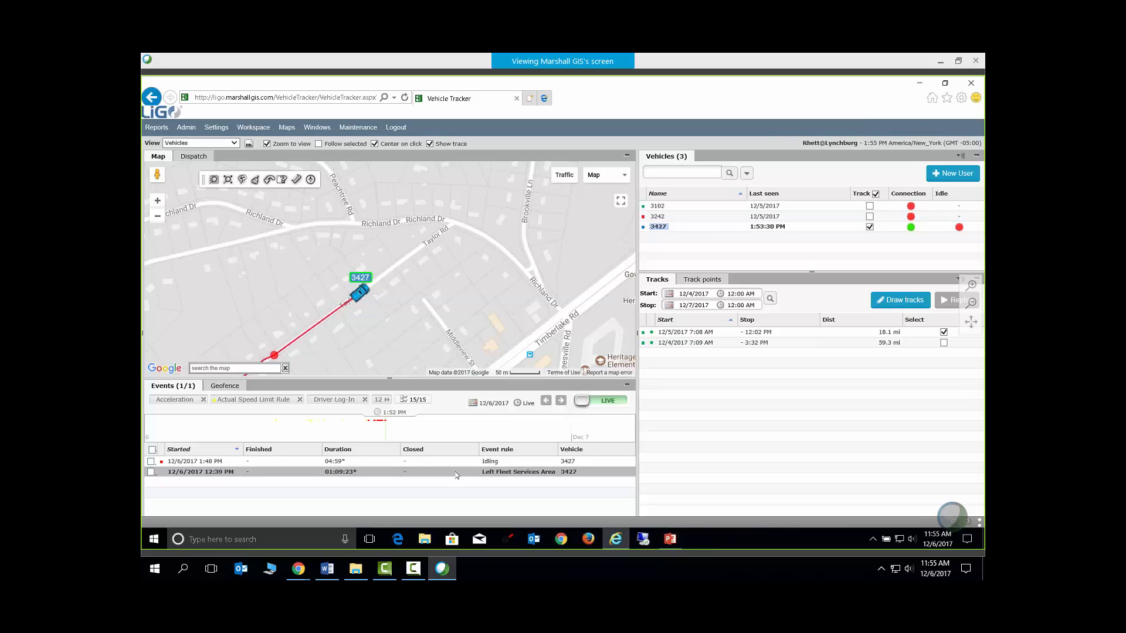
{"action": "left_click", "coordinate": [367, 462]}
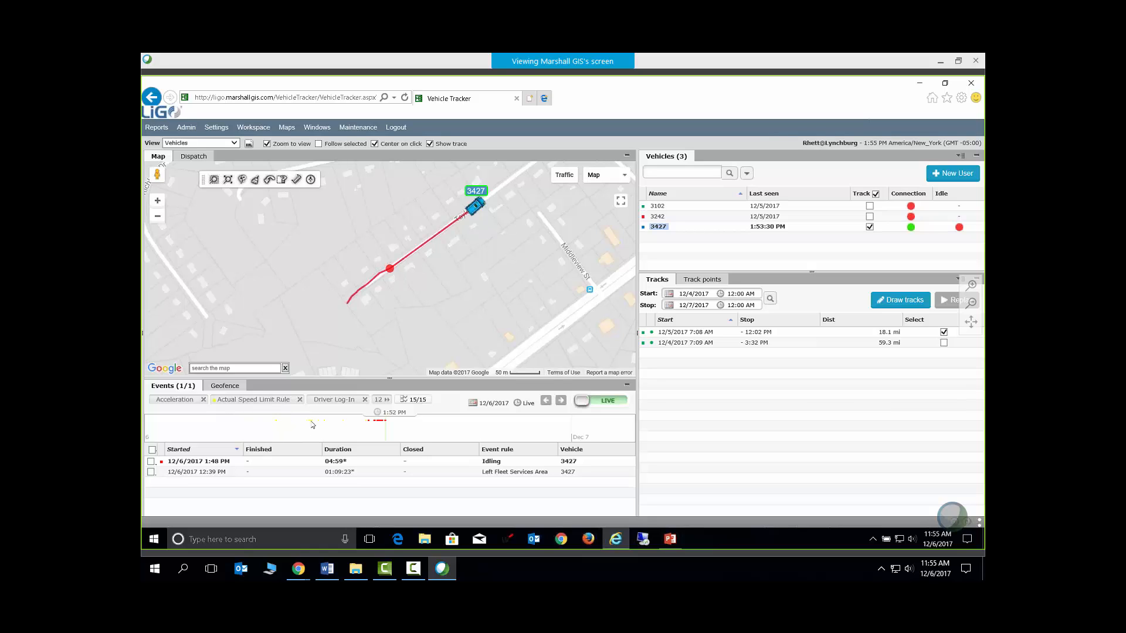
Move the events timeline to 9:11 AM - 12:11 PM and locate the 11:31 AM and 9:51 AM speed limit events on the map
{"action": "left_click_drag", "start_coordinate": [325, 437], "coordinate": [384, 434]}
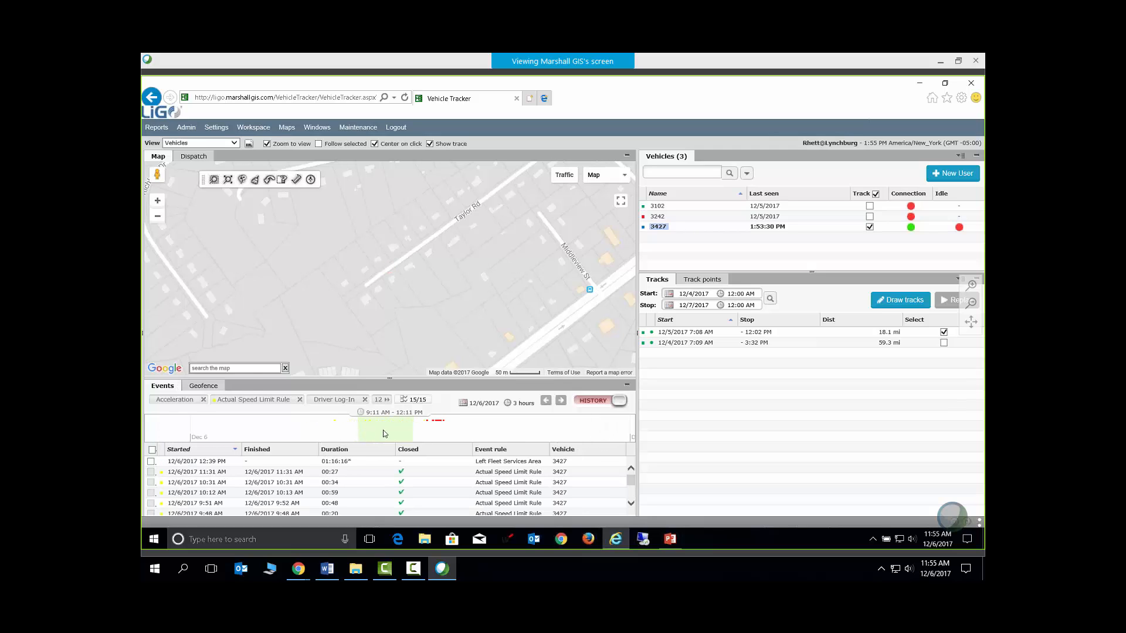
{"action": "left_click", "coordinate": [384, 474]}
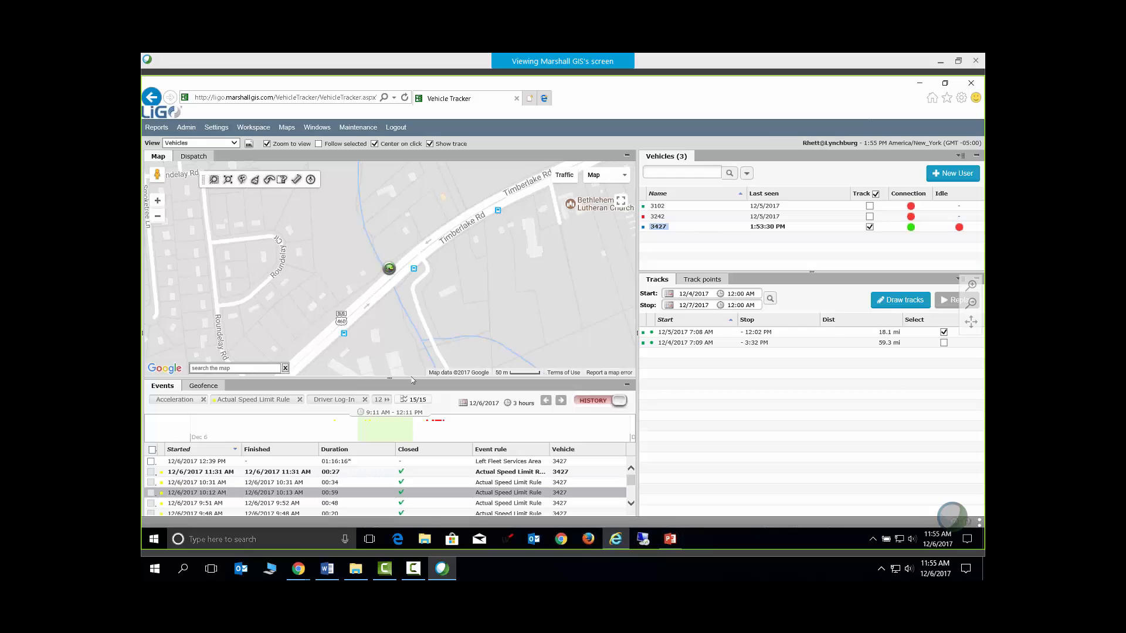
{"action": "left_click_drag", "start_coordinate": [409, 377], "coordinate": [410, 329]}
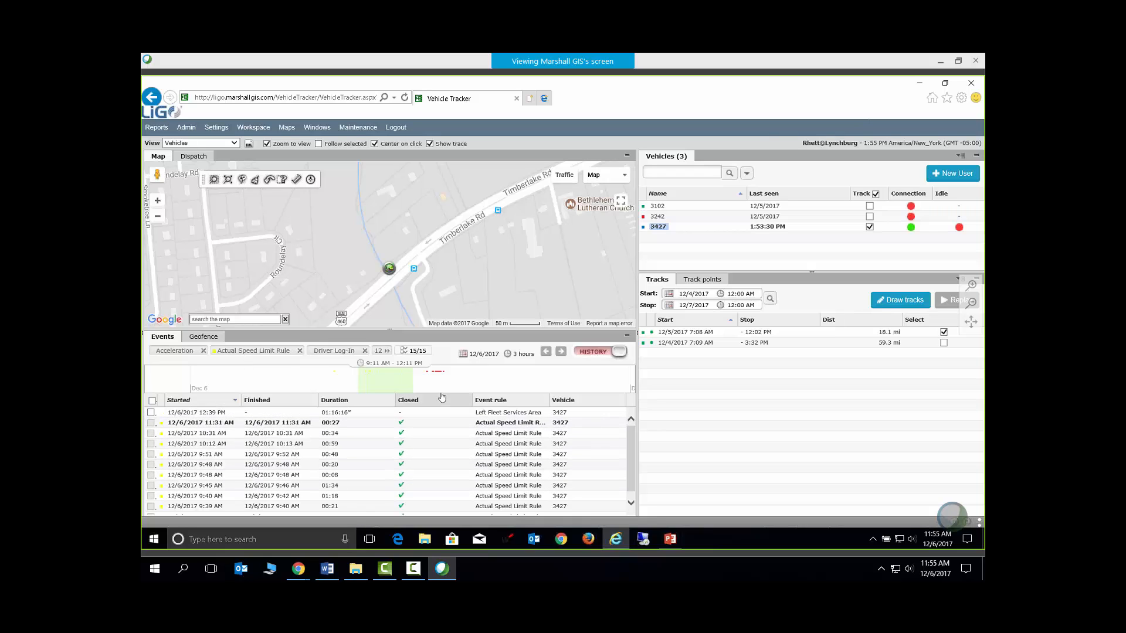
{"action": "left_click", "coordinate": [381, 459]}
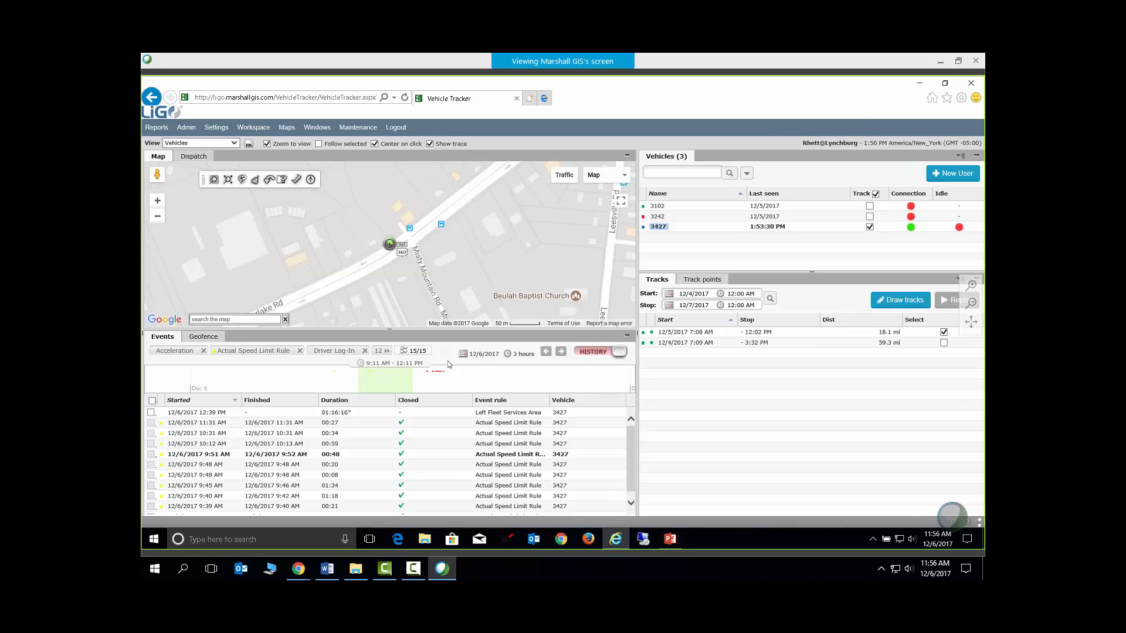
Filter the events list to only the Speeding and Idling event rules
{"action": "left_click", "coordinate": [415, 355]}
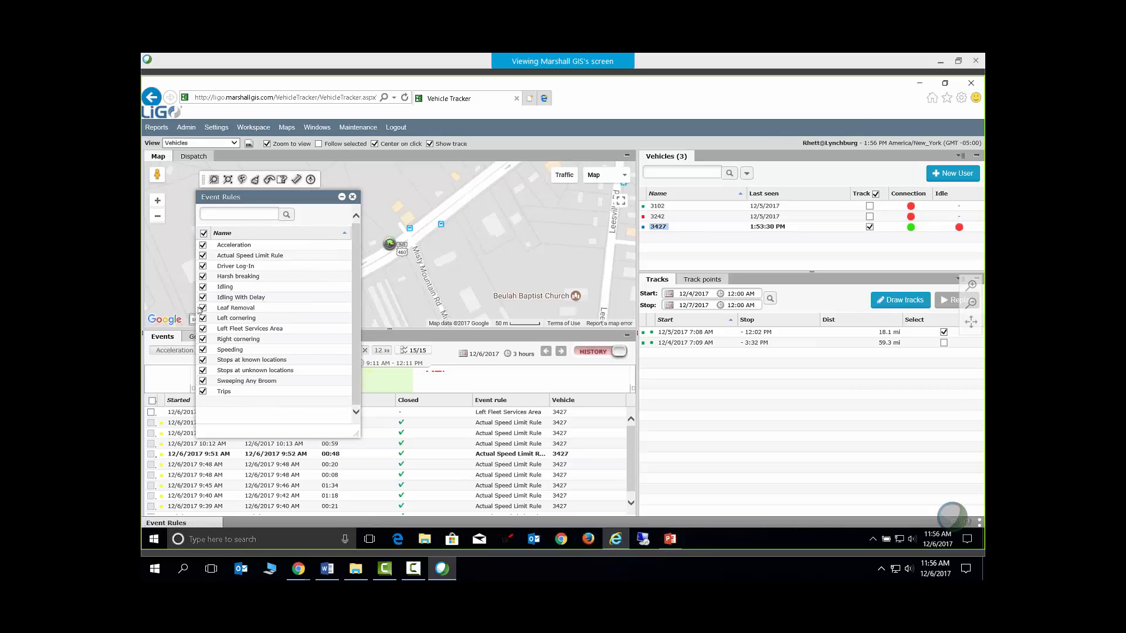
{"action": "left_click", "coordinate": [203, 233]}
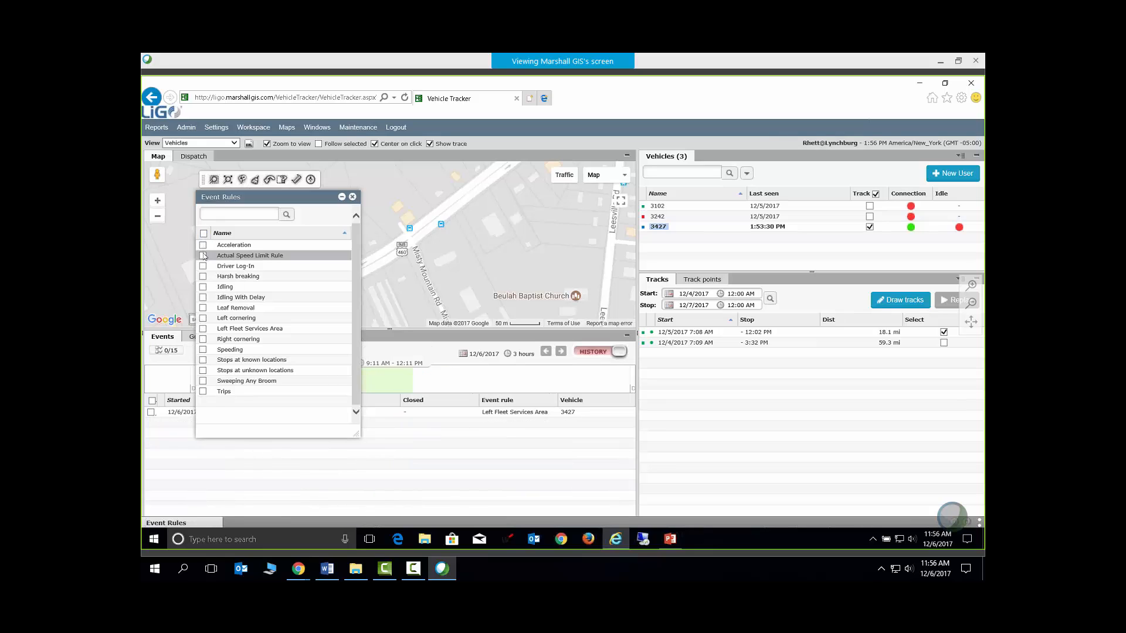
{"action": "left_click", "coordinate": [203, 349]}
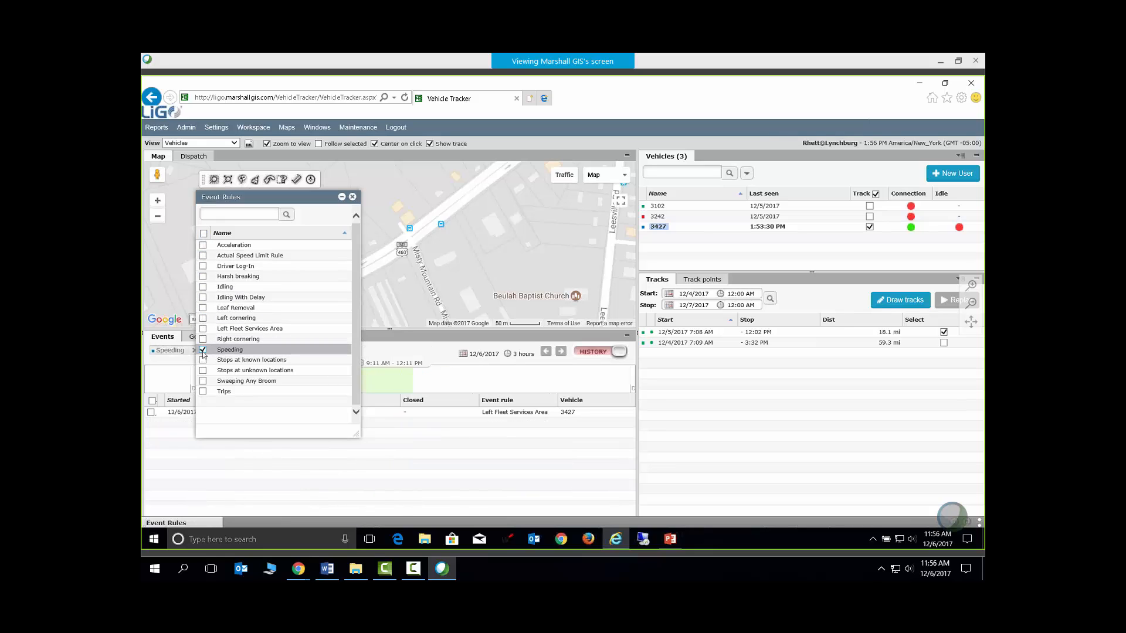
{"action": "left_click", "coordinate": [203, 287]}
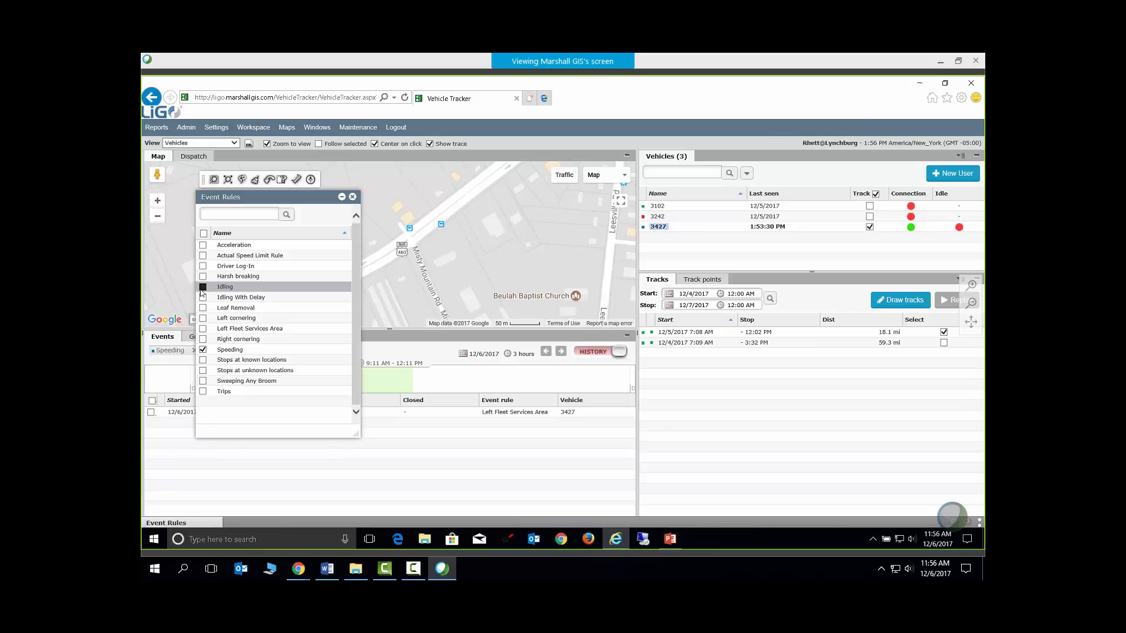
{"action": "left_click", "coordinate": [352, 197]}
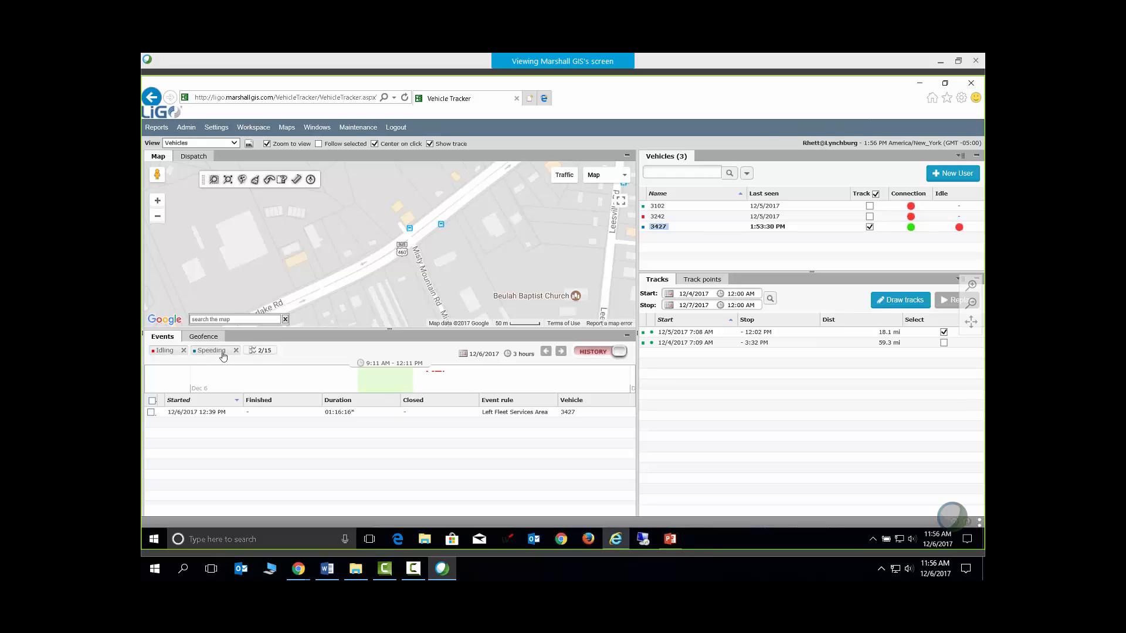
Select all event rules again in the events list filter
{"action": "left_click", "coordinate": [251, 355]}
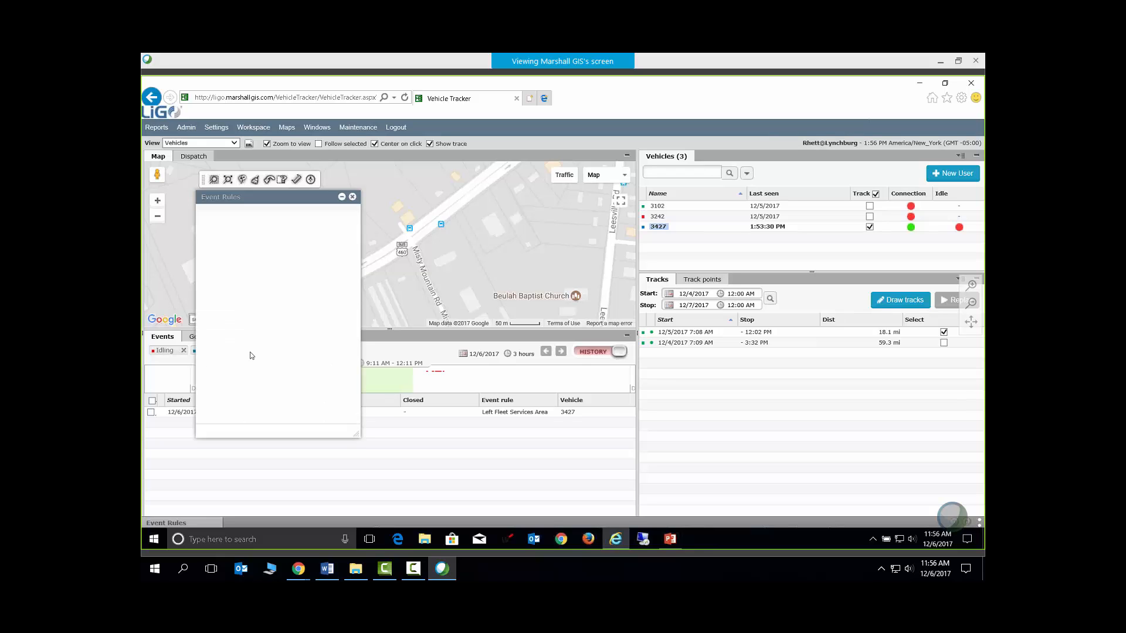
{"action": "left_click", "coordinate": [203, 234]}
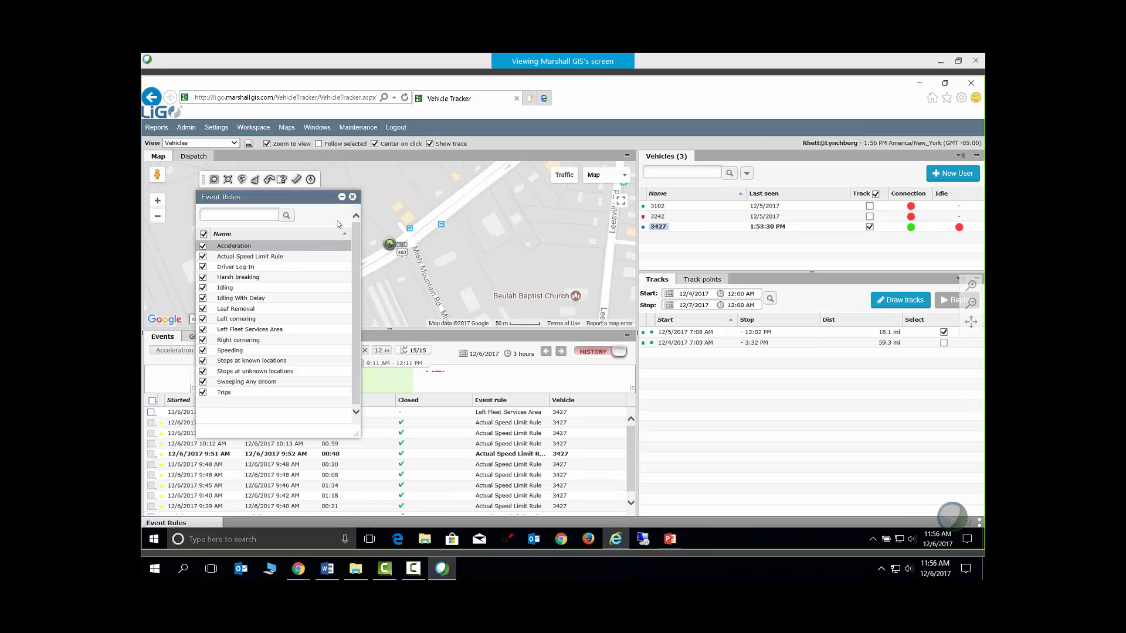
{"action": "left_click", "coordinate": [353, 198]}
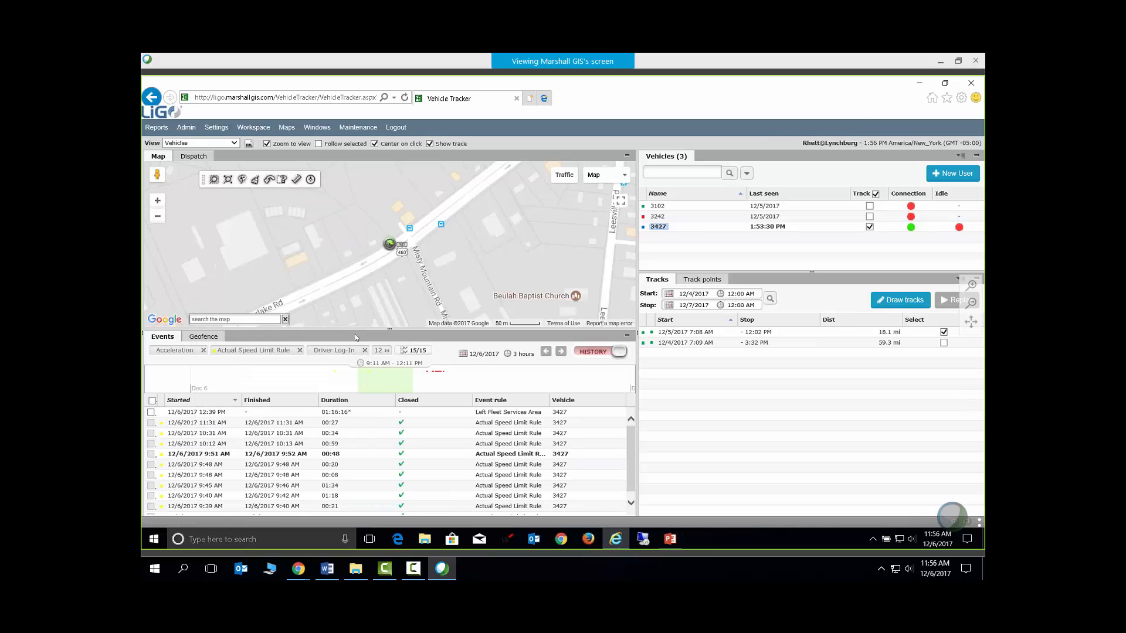
Look at the event history's date calendar and set the history time span to 1 hour
{"action": "left_click", "coordinate": [471, 357]}
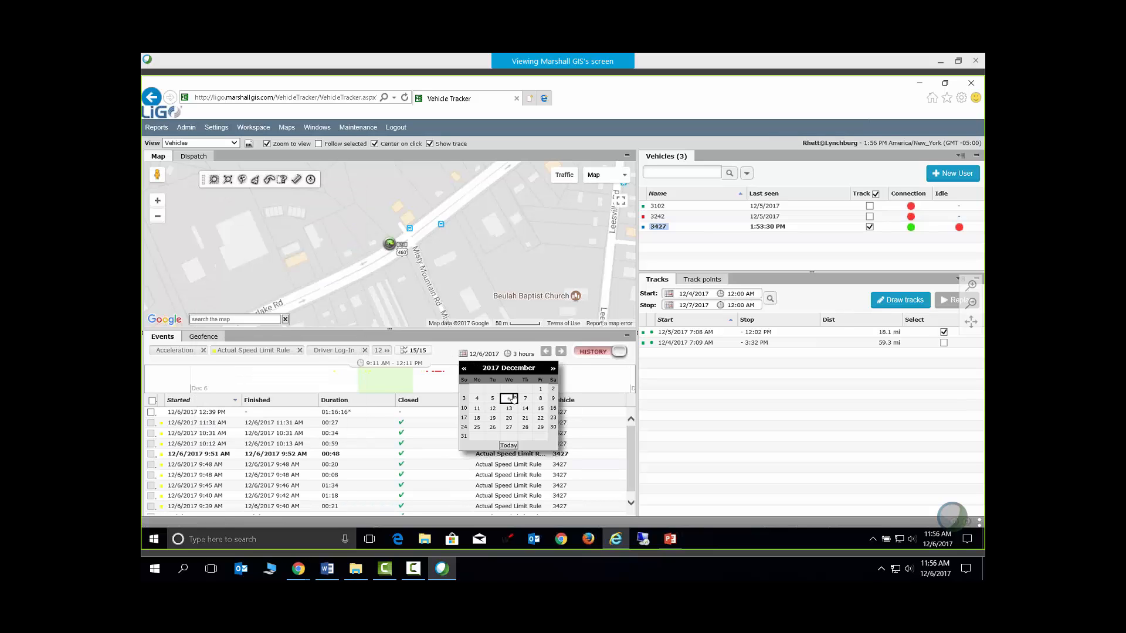
{"action": "left_click", "coordinate": [517, 353]}
{"action": "left_click", "coordinate": [521, 354]}
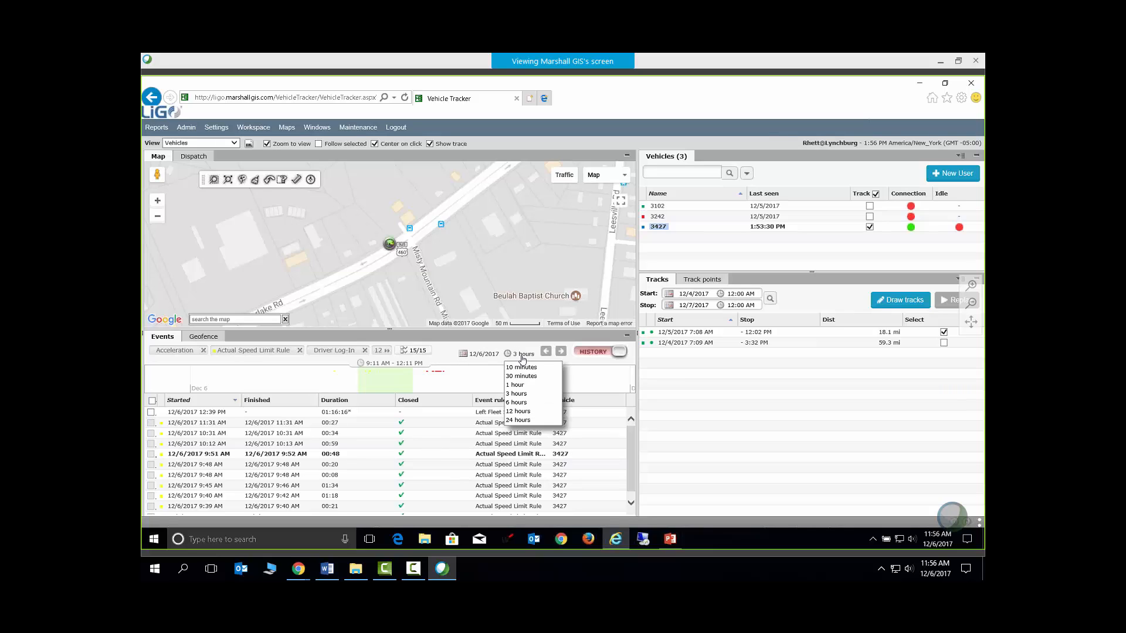
{"action": "left_click", "coordinate": [517, 387]}
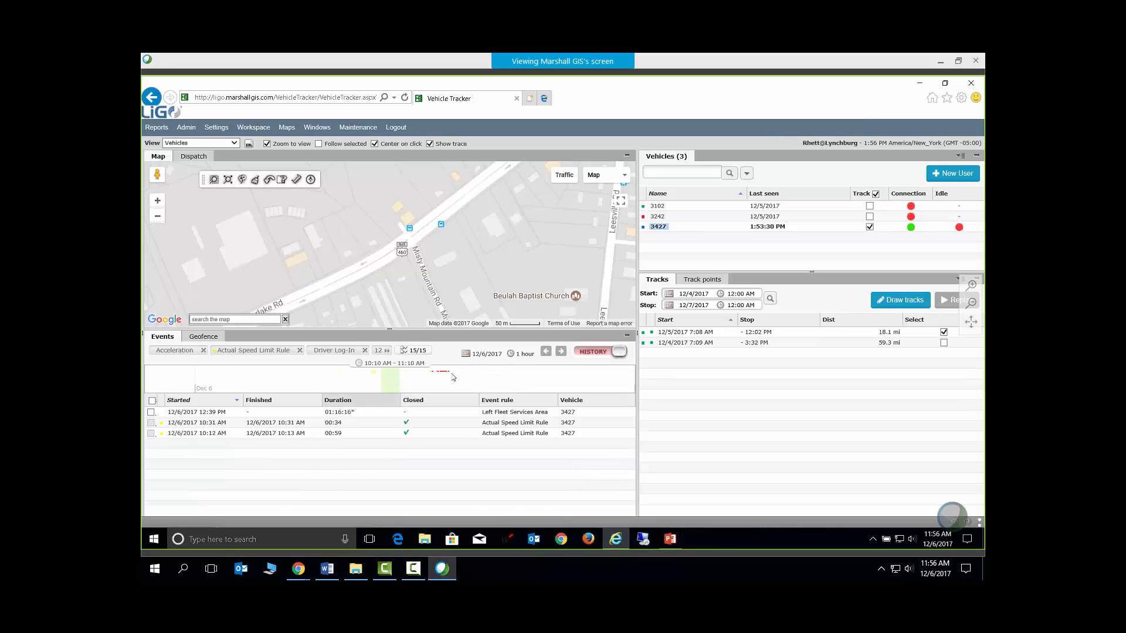
Set the event history span to 3 hours and shift the timeline to 11:48 AM - 2:48 PM
{"action": "left_click", "coordinate": [519, 355]}
{"action": "left_click", "coordinate": [521, 394]}
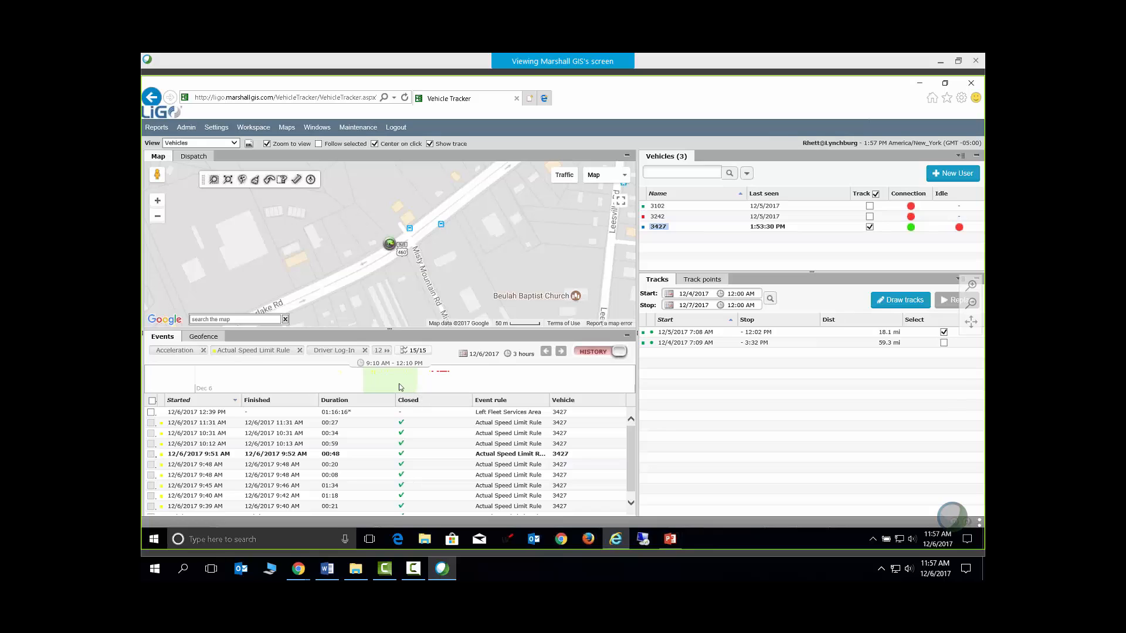
{"action": "left_click_drag", "start_coordinate": [400, 386], "coordinate": [337, 389]}
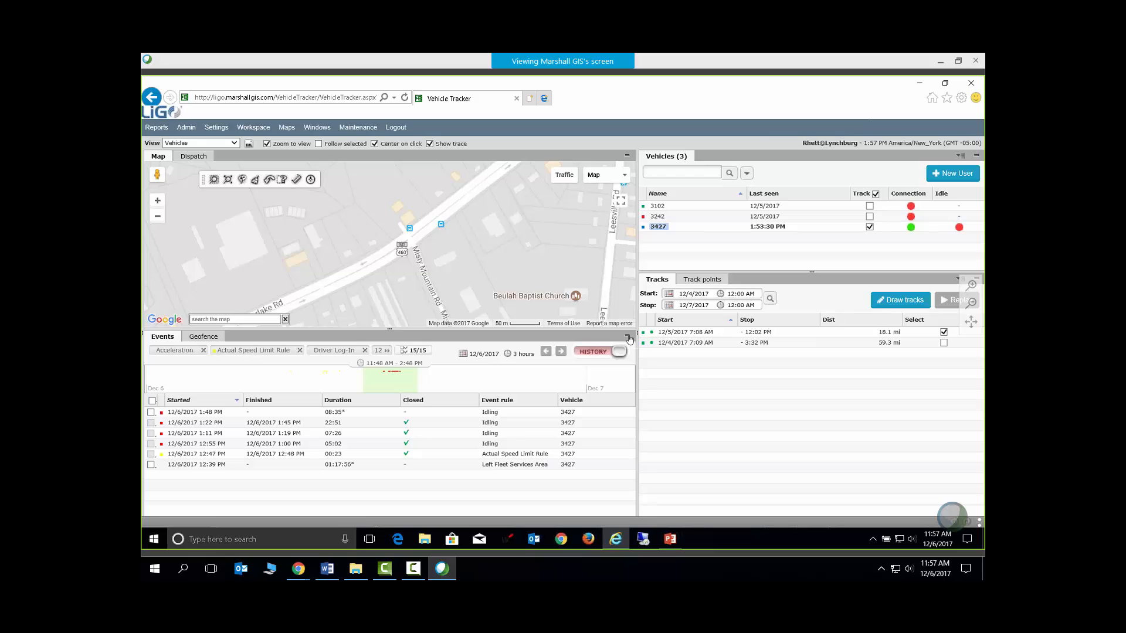
Return the events list to live mode and collapse it to enlarge the map
{"action": "left_click", "coordinate": [613, 352]}
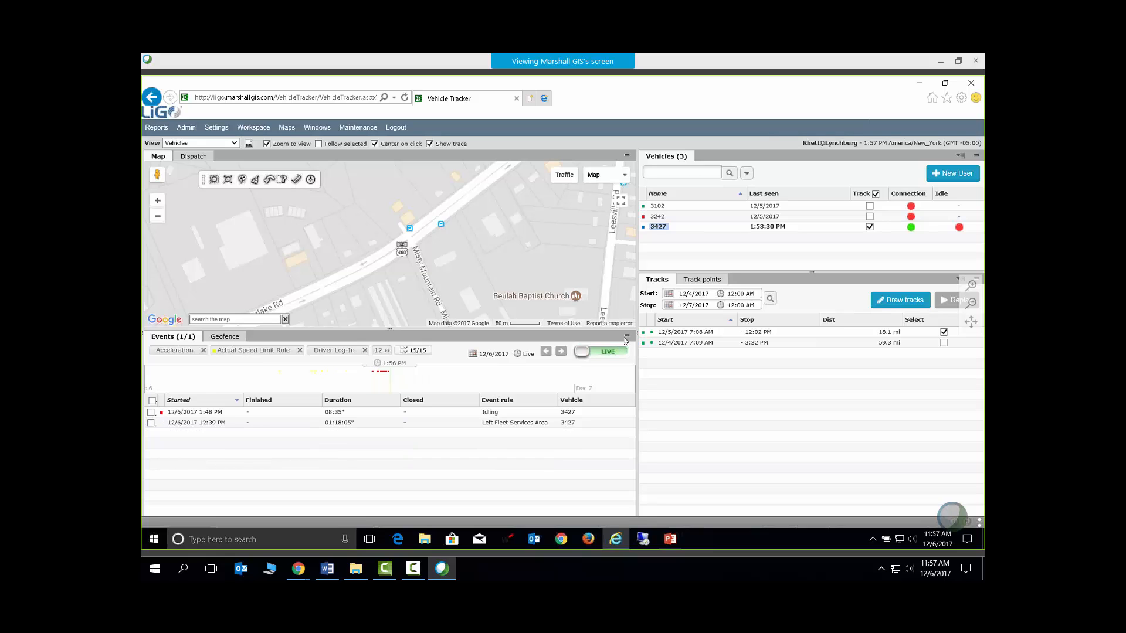
{"action": "left_click", "coordinate": [627, 337]}
Open the Left Fleet Services Area rule from the event rules administration
{"action": "left_click", "coordinate": [186, 127]}
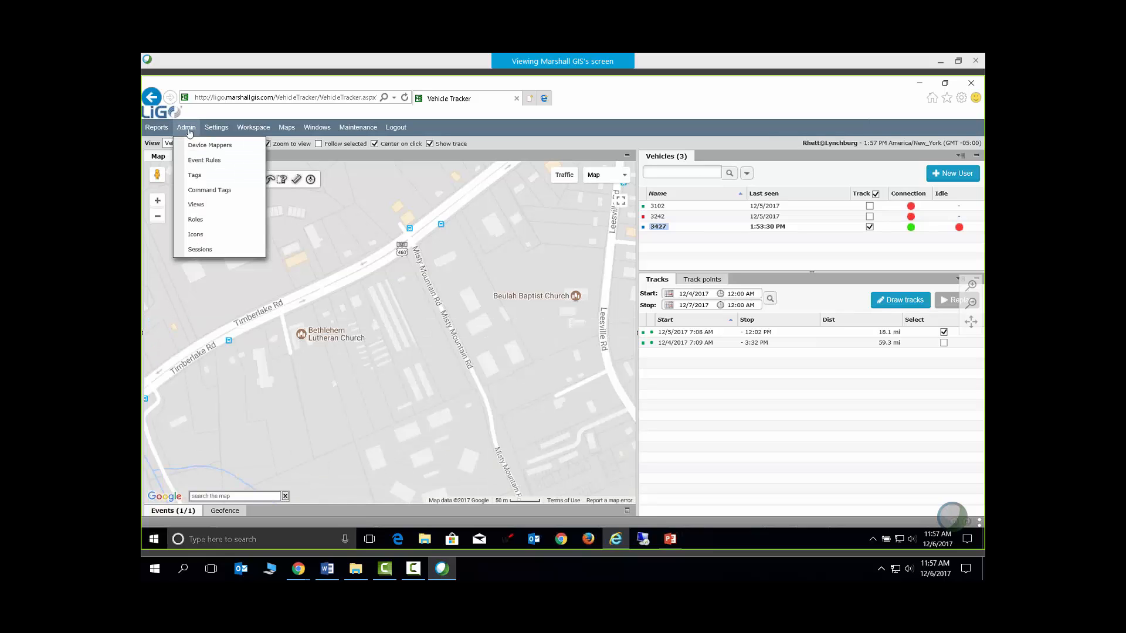
{"action": "left_click", "coordinate": [204, 161]}
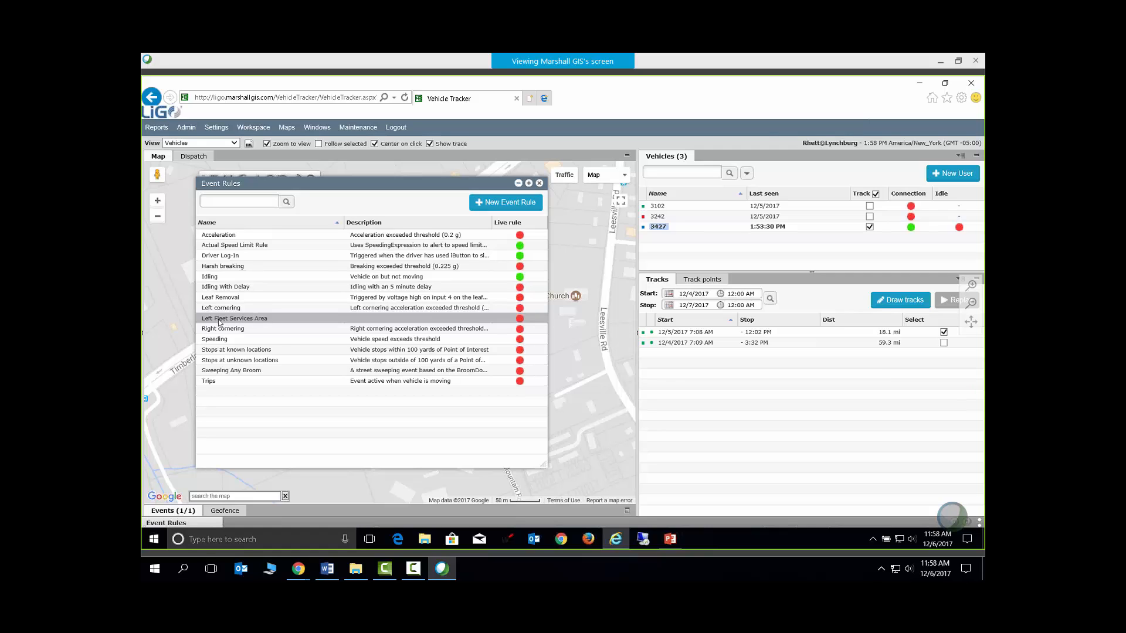
{"action": "double_click", "coordinate": [264, 319]}
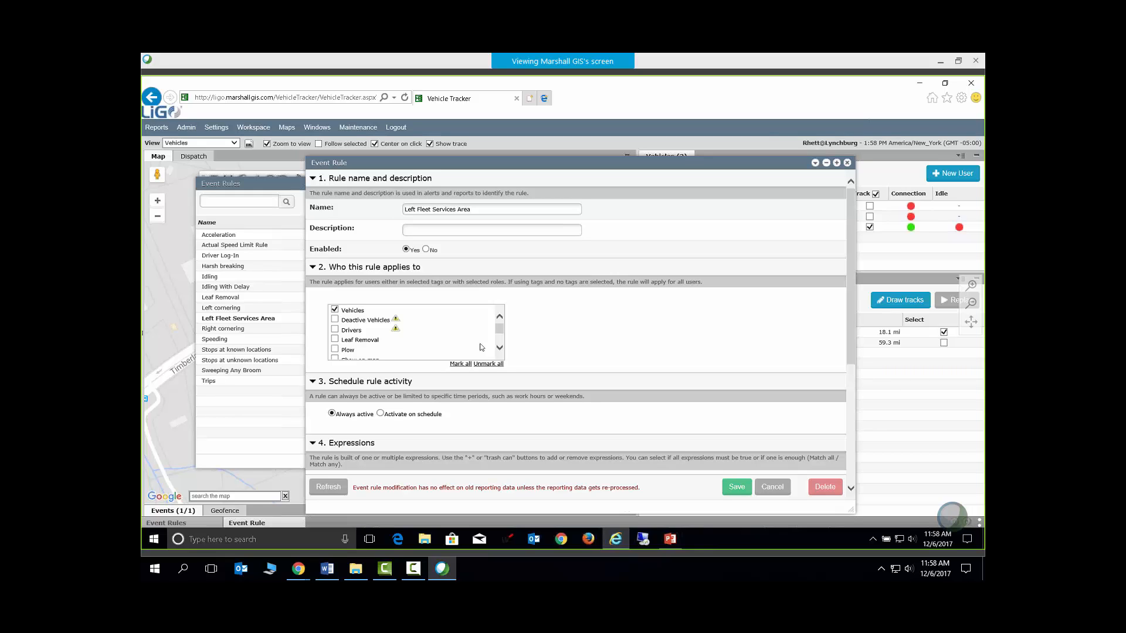
Examine the rule's name and the tags that determine which users it applies to
{"action": "triple_click", "coordinate": [482, 209]}
{"action": "scroll", "coordinate": [336, 244], "scroll_direction": "down", "scroll_amount": 2}
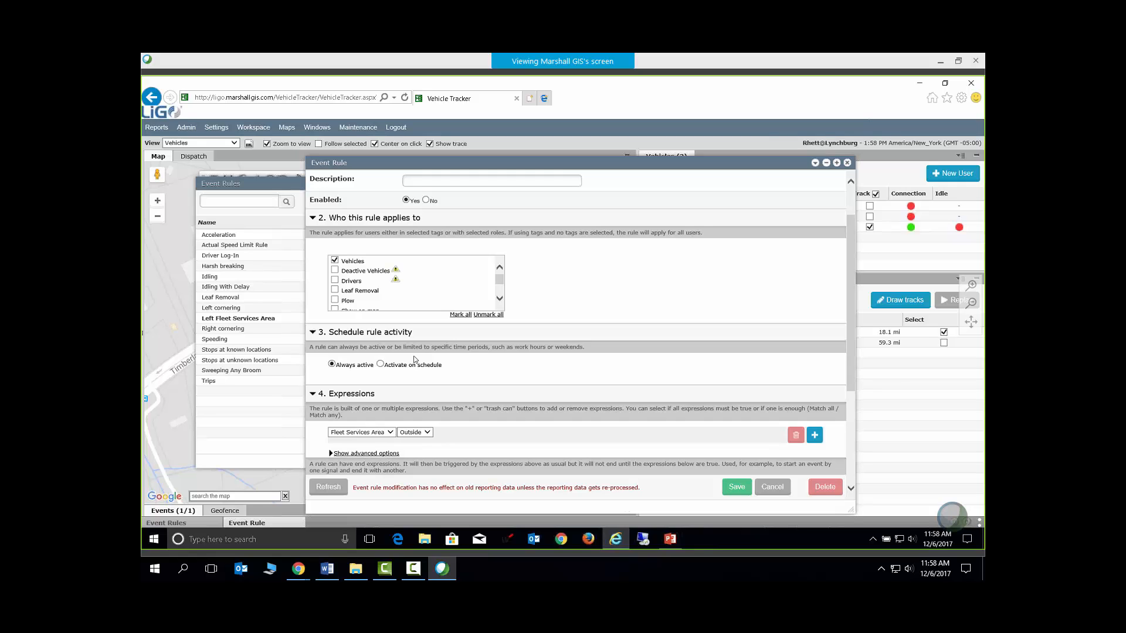
{"action": "scroll", "coordinate": [481, 286], "scroll_direction": "down", "scroll_amount": 2}
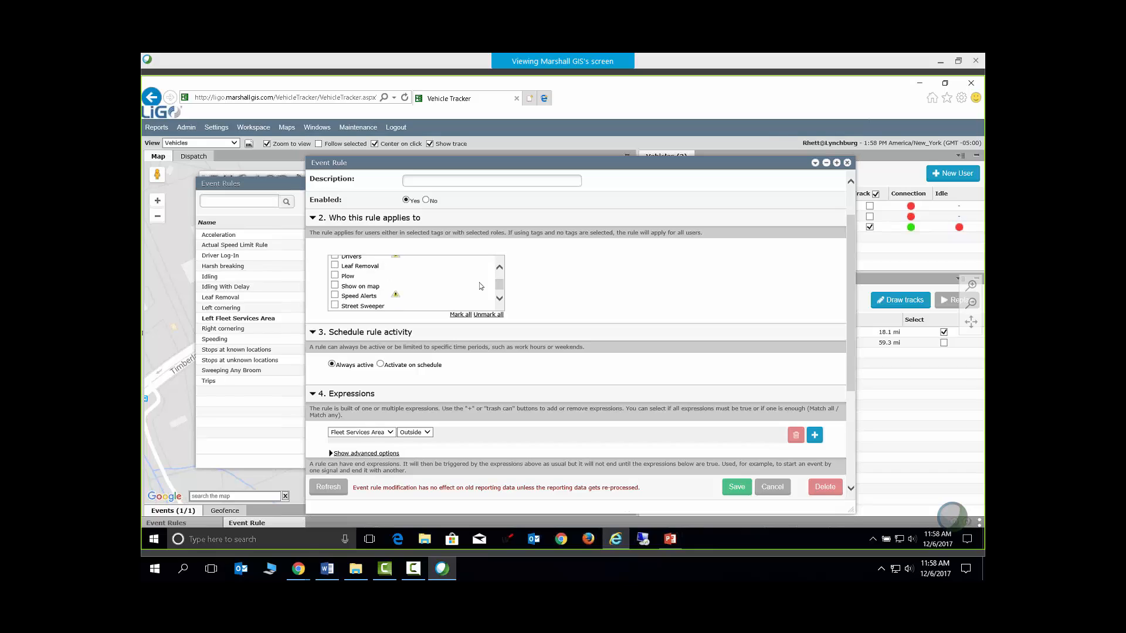
{"action": "scroll", "coordinate": [481, 287], "scroll_direction": "down", "scroll_amount": 1}
{"action": "scroll", "coordinate": [481, 286], "scroll_direction": "up", "scroll_amount": 1}
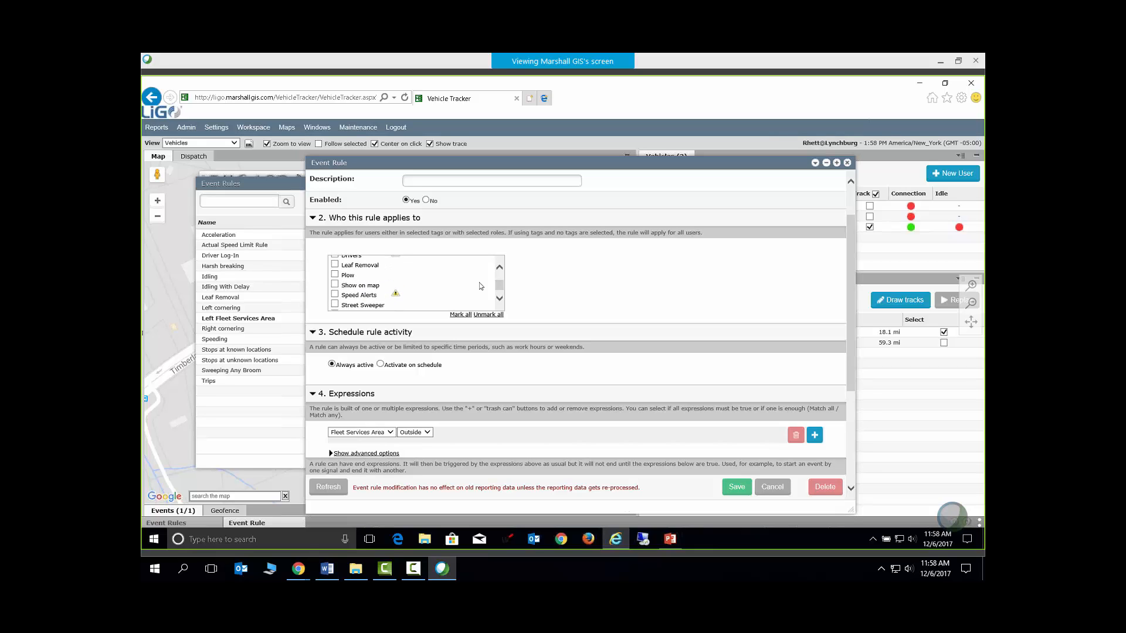
{"action": "scroll", "coordinate": [481, 286], "scroll_direction": "up", "scroll_amount": 1}
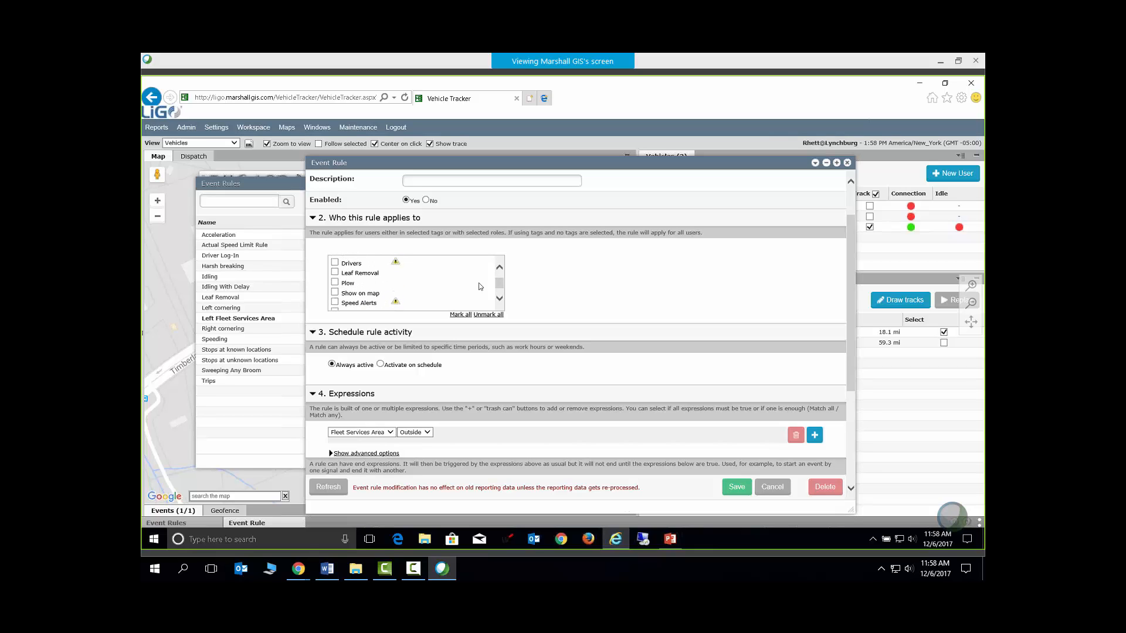
{"action": "scroll", "coordinate": [478, 282], "scroll_direction": "up", "scroll_amount": 1}
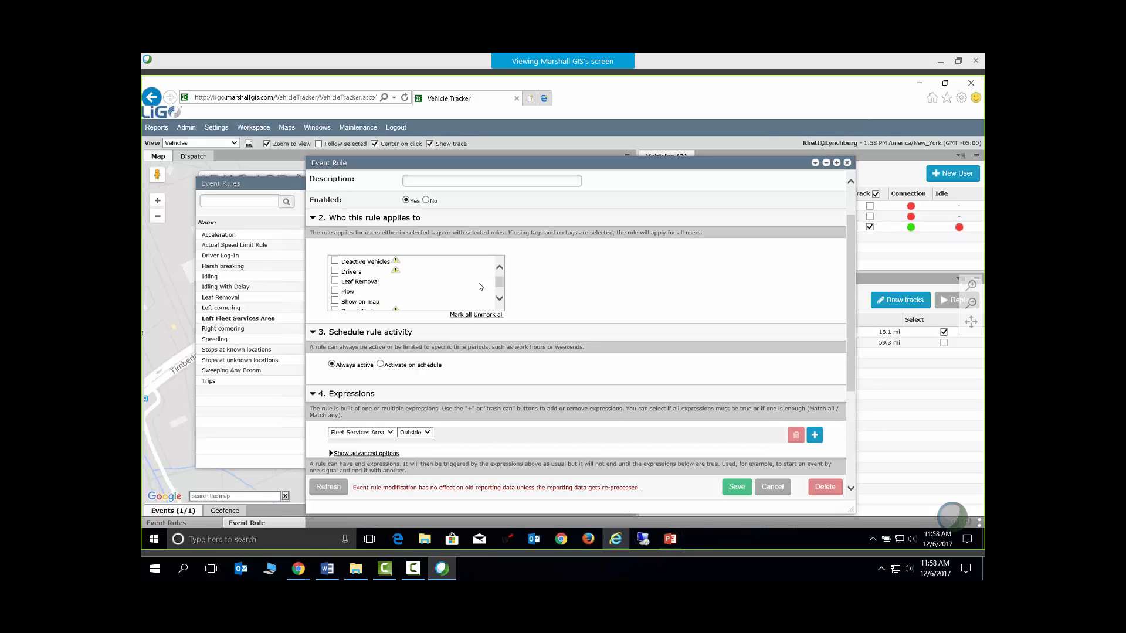
{"action": "scroll", "coordinate": [479, 282], "scroll_direction": "up", "scroll_amount": 4}
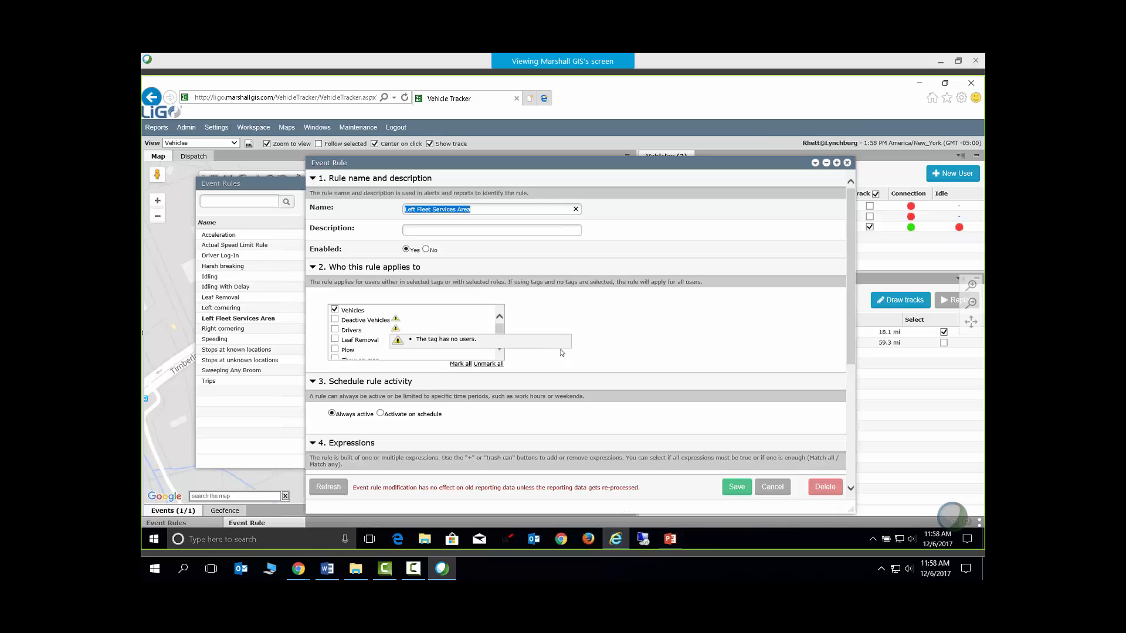
Switch the rule's activity to Activate on schedule to view the daily schedule, and restore it to Always active
{"action": "scroll", "coordinate": [560, 349], "scroll_direction": "down", "scroll_amount": 3}
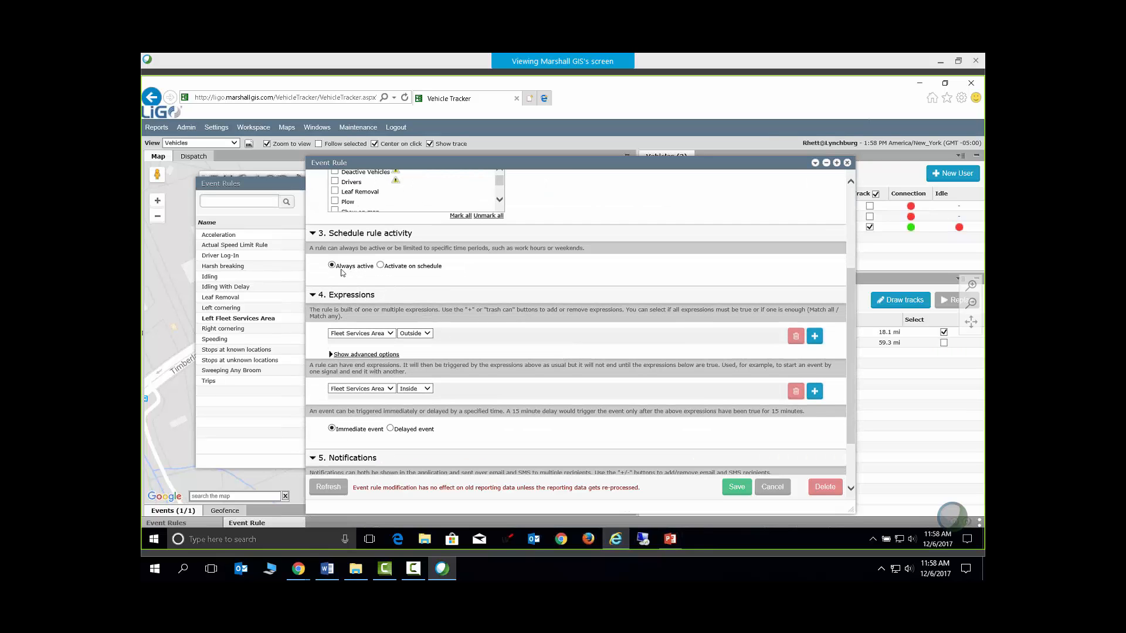
{"action": "left_click", "coordinate": [380, 265]}
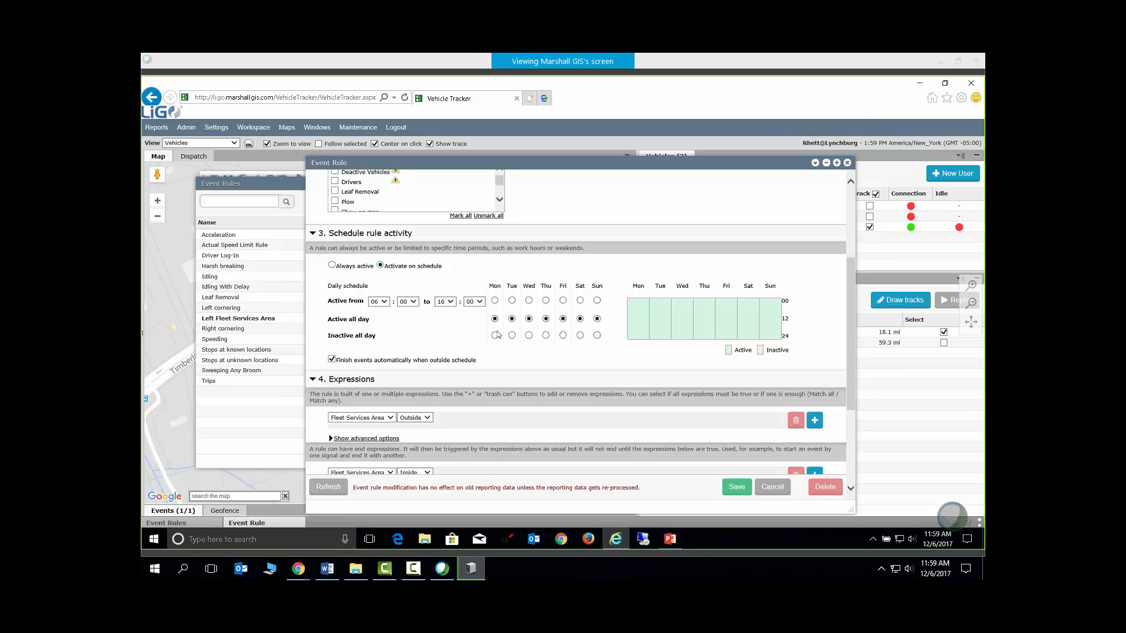
{"action": "left_click", "coordinate": [332, 266]}
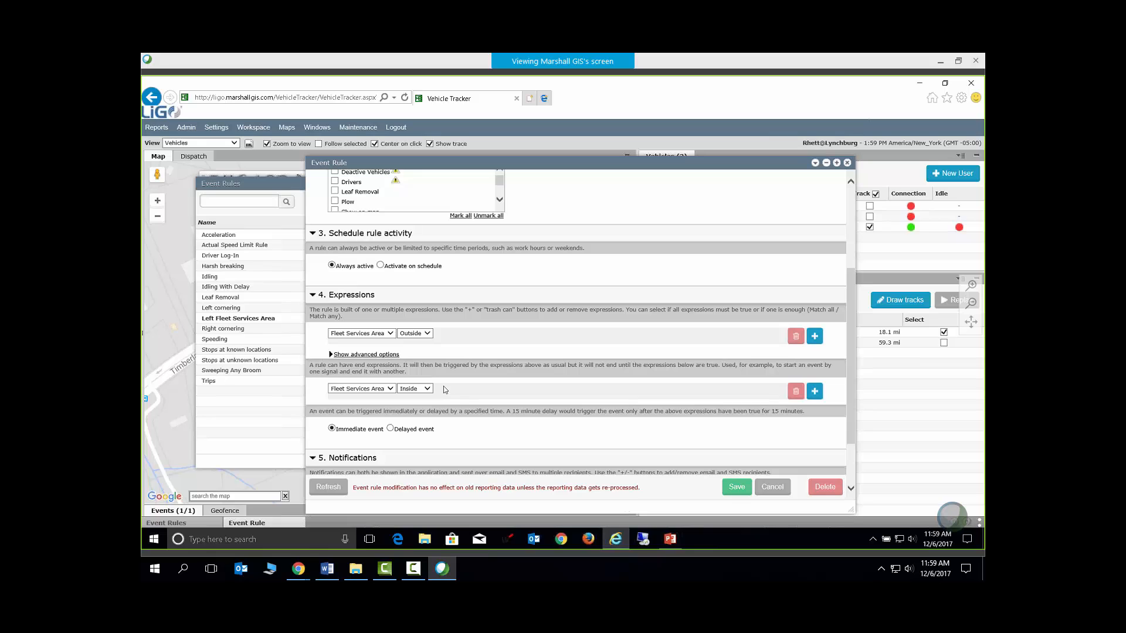
Review the rule's start and end expressions and view the available notification types without adding one
{"action": "scroll", "coordinate": [445, 390], "scroll_direction": "down", "scroll_amount": 3}
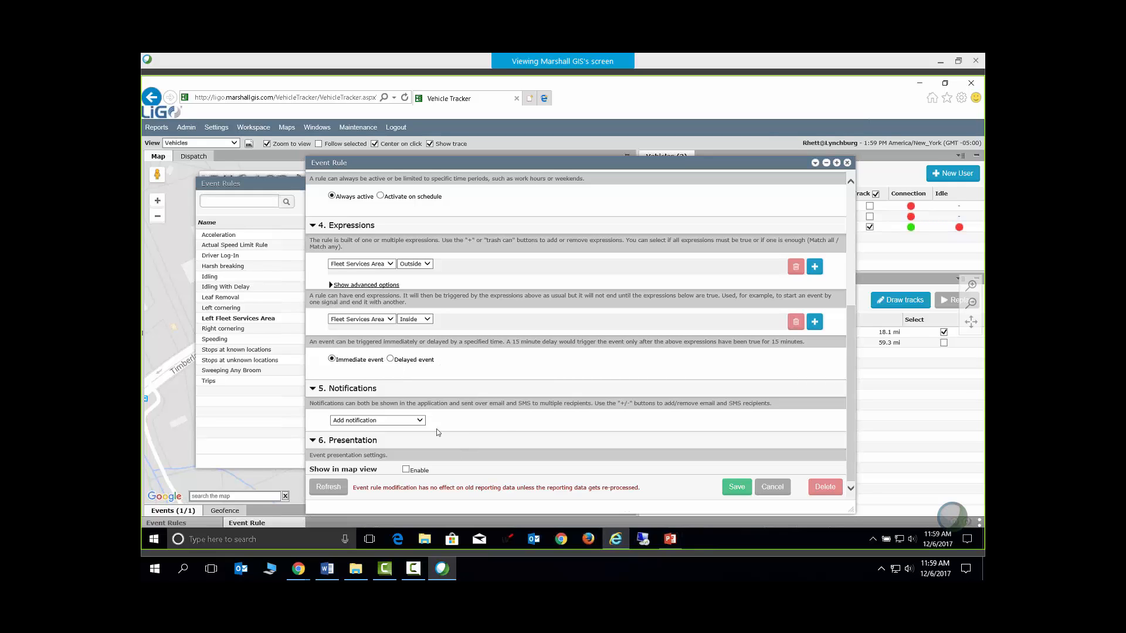
{"action": "left_click", "coordinate": [420, 421]}
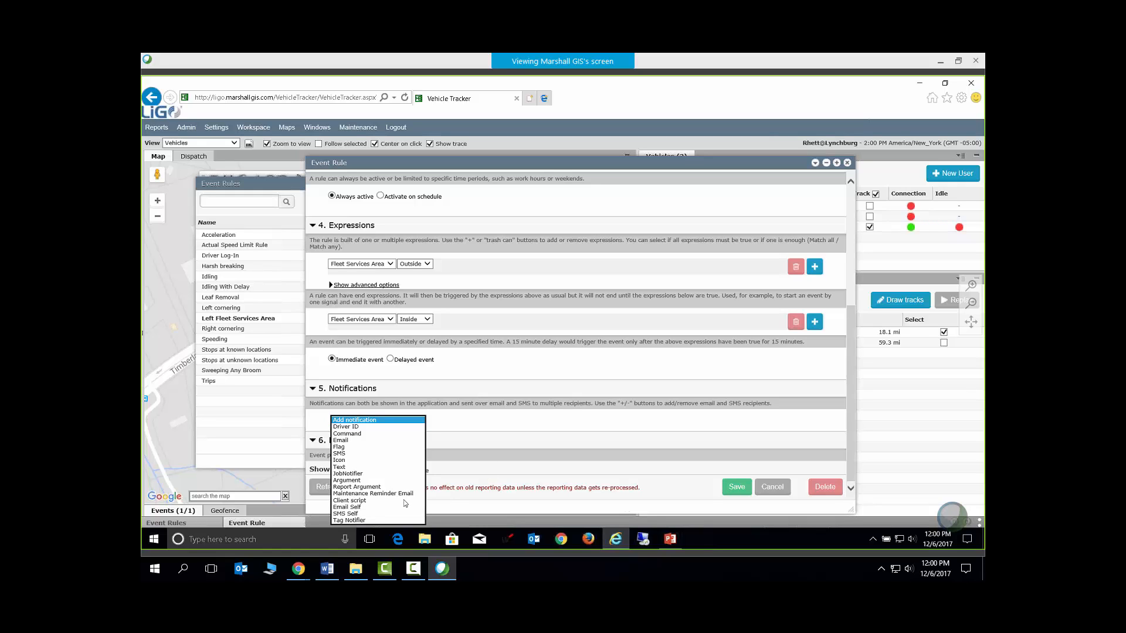
{"action": "left_click", "coordinate": [561, 425]}
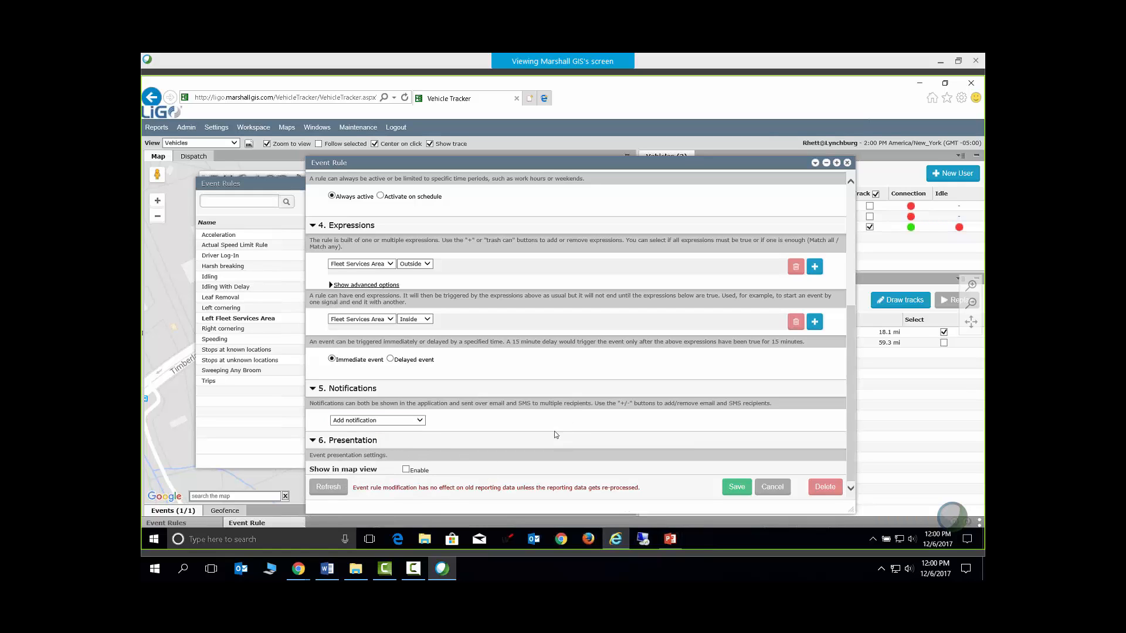
Enable Show in map view for the rule and inspect its event color choices alongside the expanded events list
{"action": "left_click", "coordinate": [406, 470]}
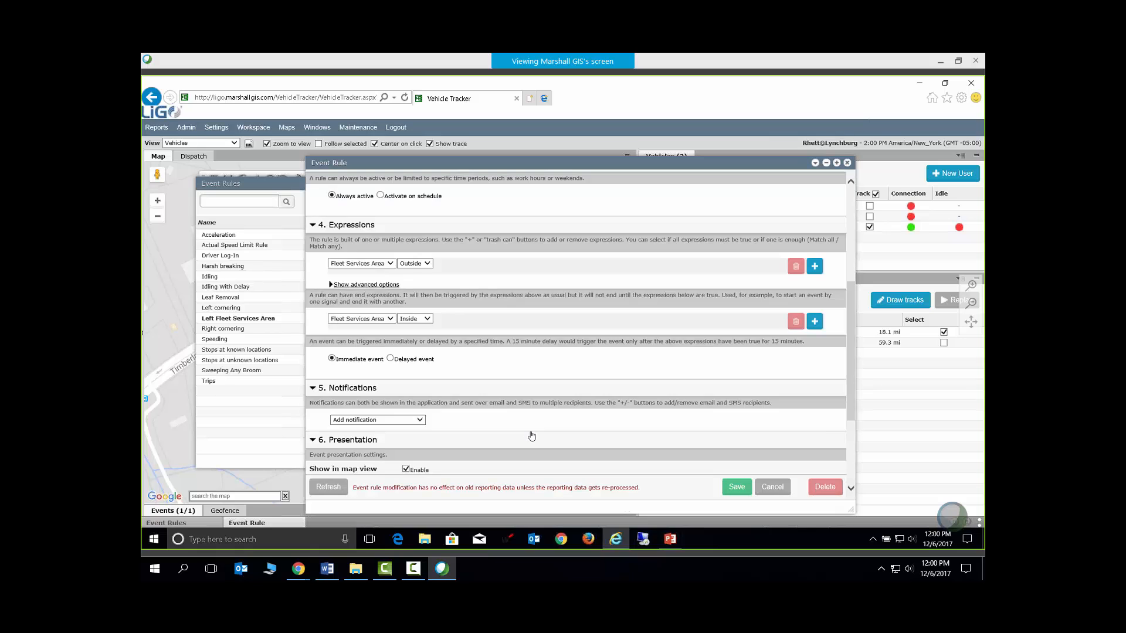
{"action": "scroll", "coordinate": [532, 436], "scroll_direction": "down", "scroll_amount": 2}
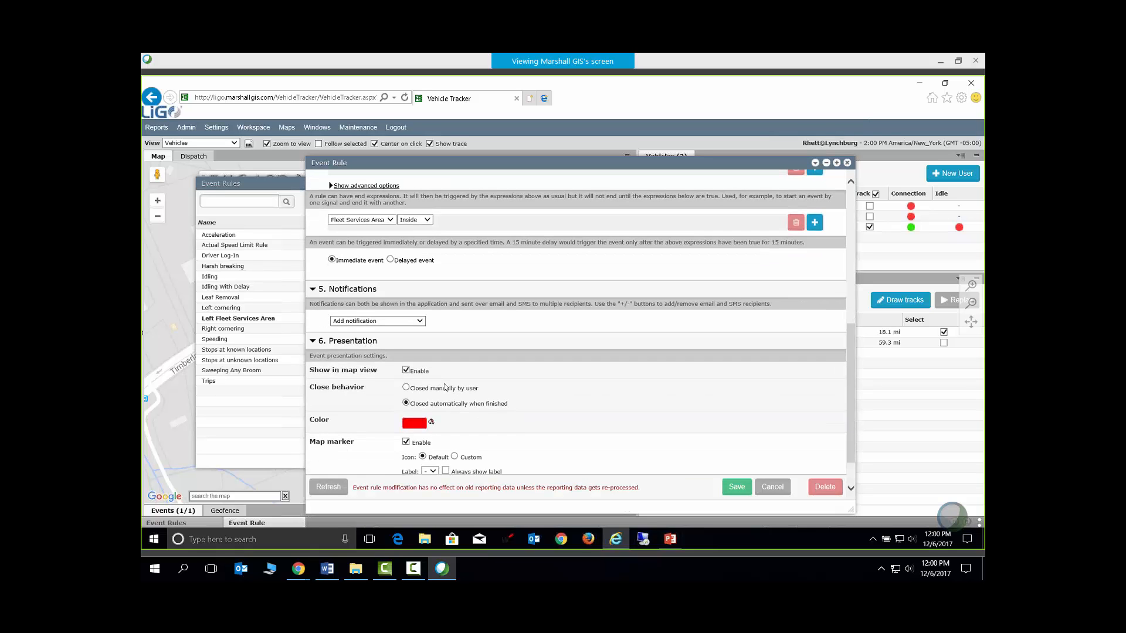
{"action": "scroll", "coordinate": [453, 390], "scroll_direction": "down", "scroll_amount": 1}
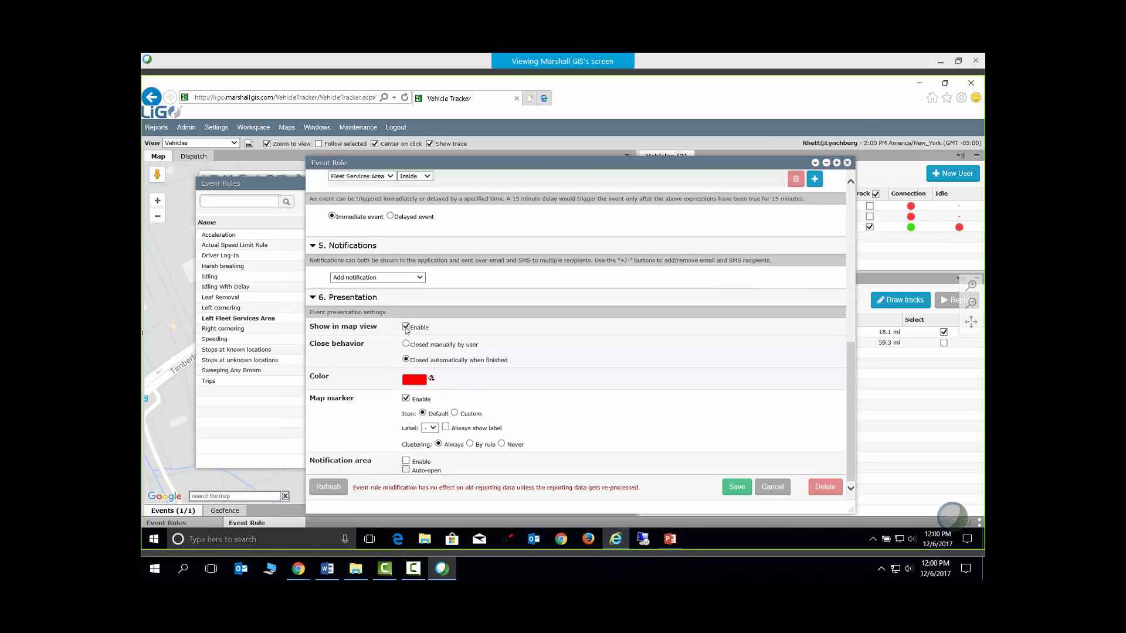
{"action": "left_click", "coordinate": [417, 381]}
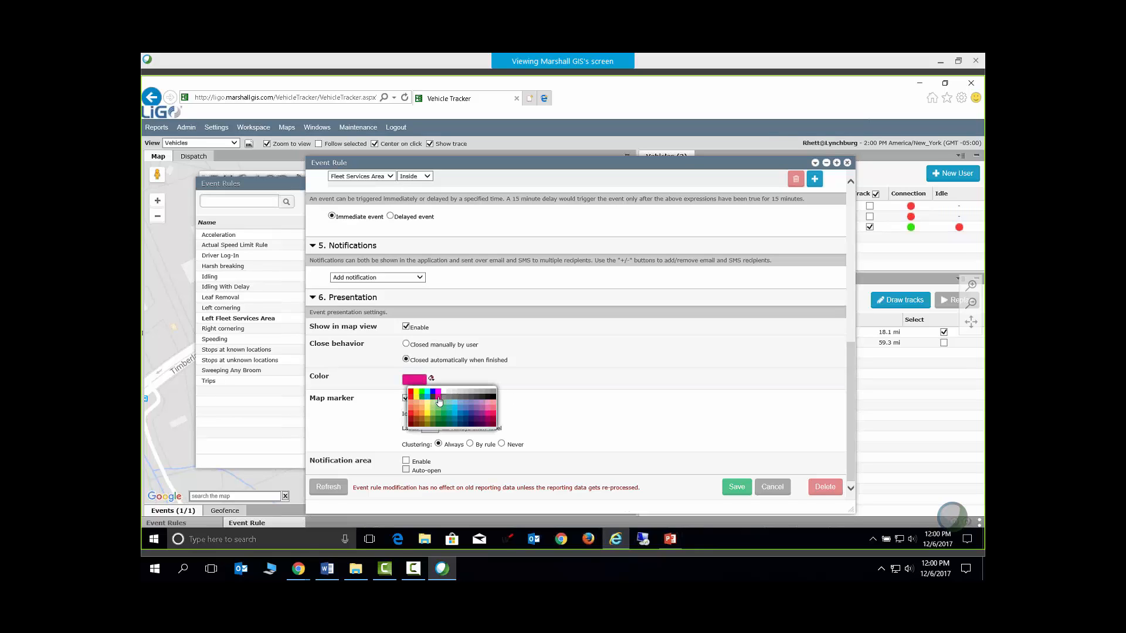
{"action": "left_click", "coordinate": [183, 512]}
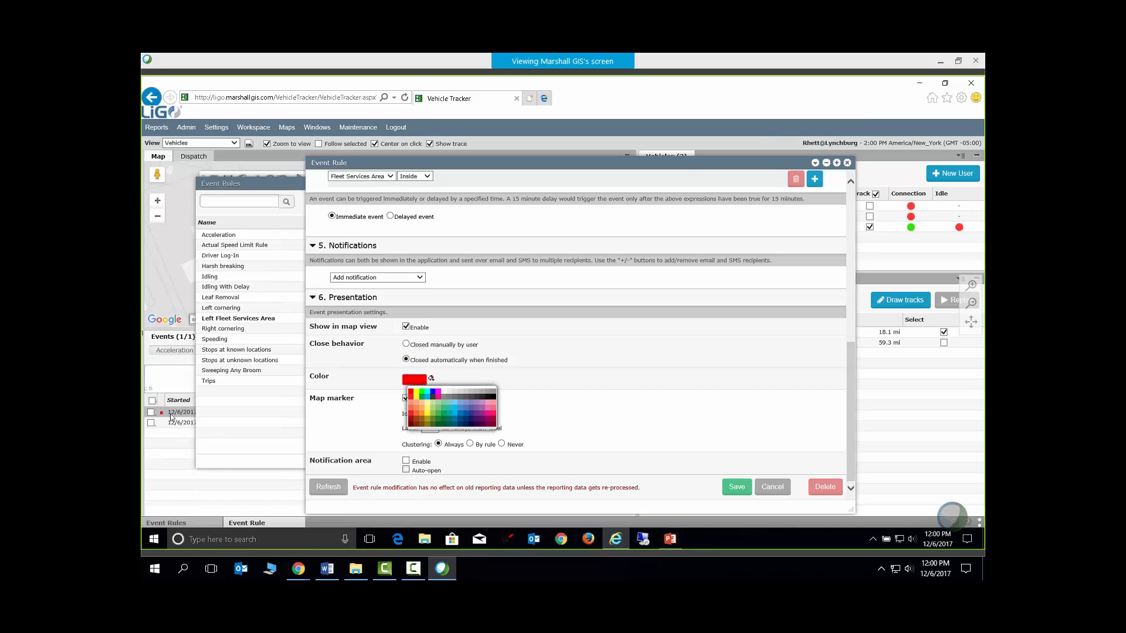
{"action": "left_click", "coordinate": [585, 403]}
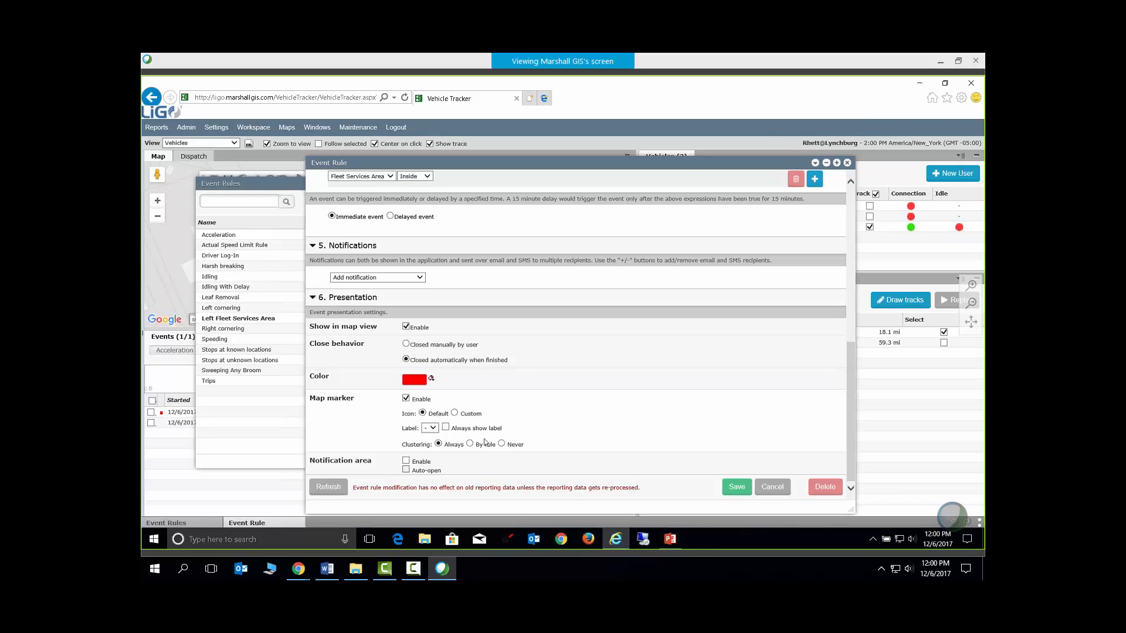
Switch the map marker to a custom icon, browse the Events icon set, and leave the icon selection without choosing one
{"action": "left_click", "coordinate": [456, 414]}
{"action": "left_click", "coordinate": [487, 415]}
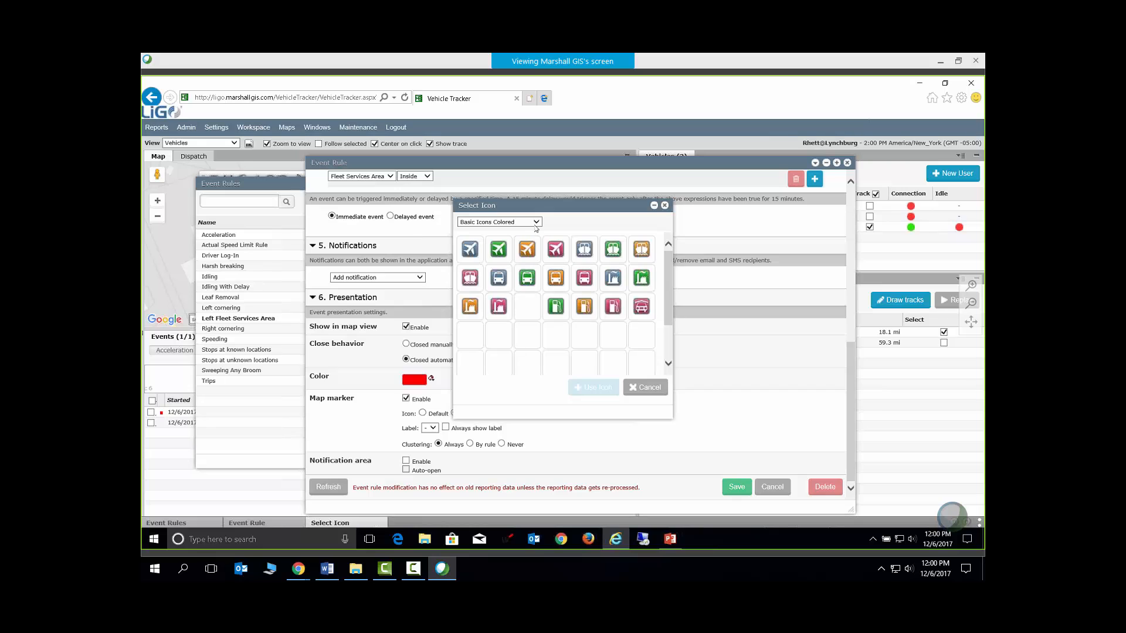
{"action": "left_click", "coordinate": [527, 222]}
{"action": "left_click", "coordinate": [479, 271]}
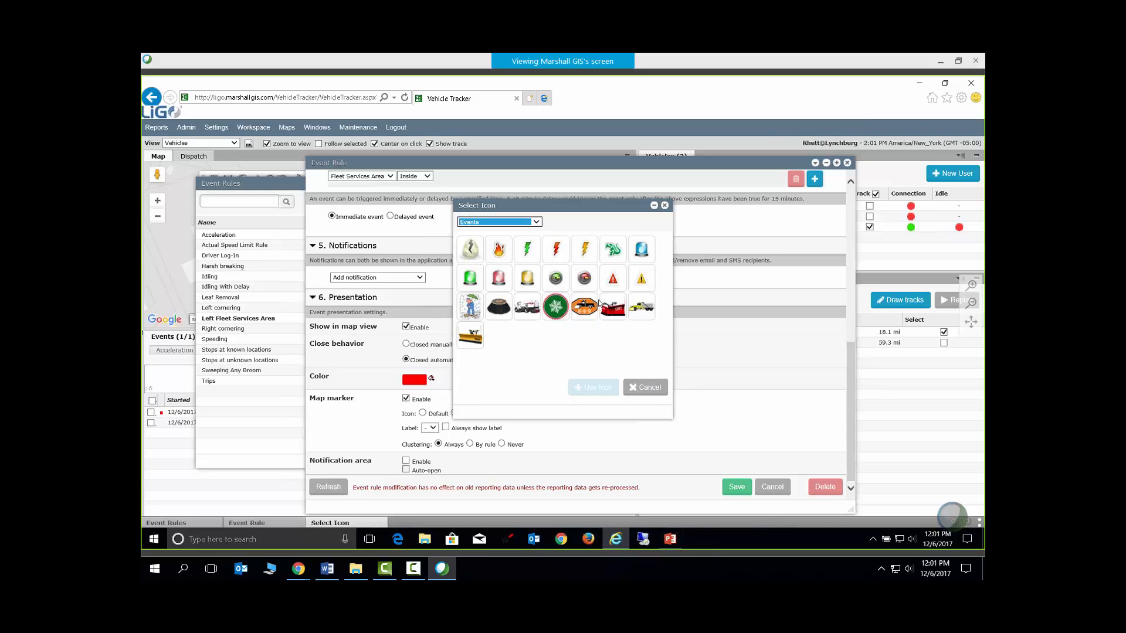
{"action": "left_click", "coordinate": [655, 389]}
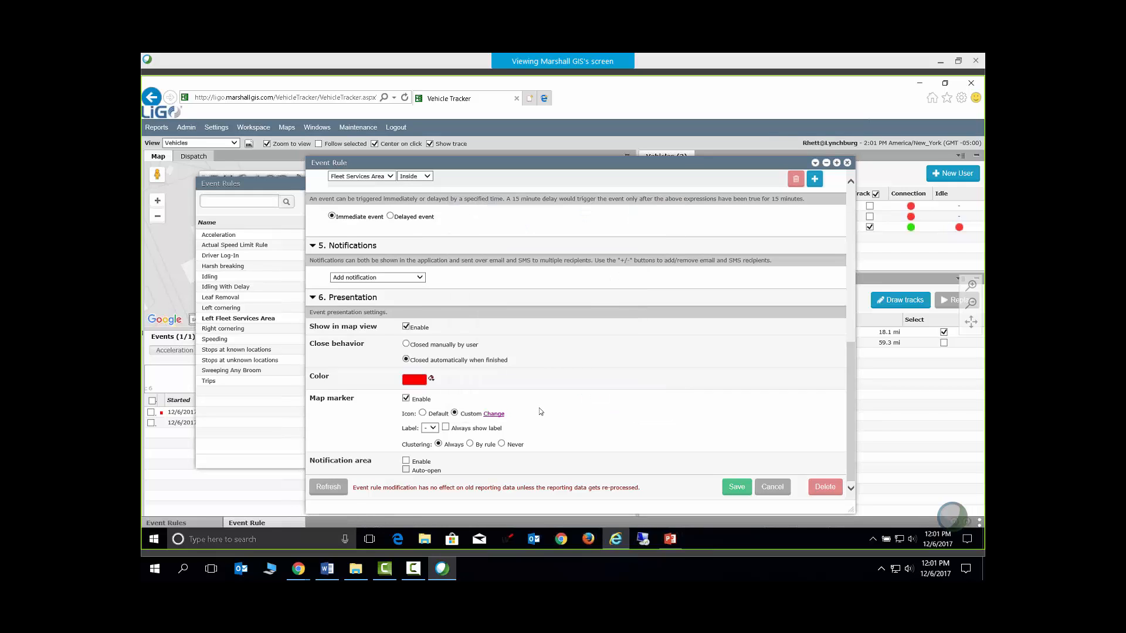
Disable Show in map view, cancel the rule edit, and close the event rules list
{"action": "left_click", "coordinate": [406, 326]}
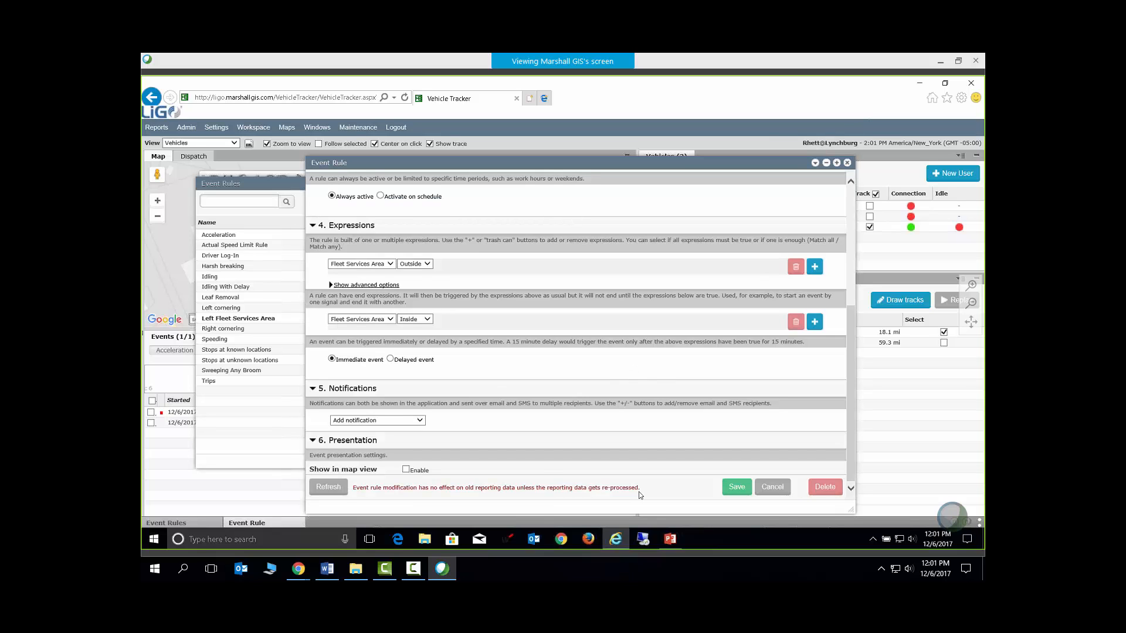
{"action": "left_click", "coordinate": [771, 488]}
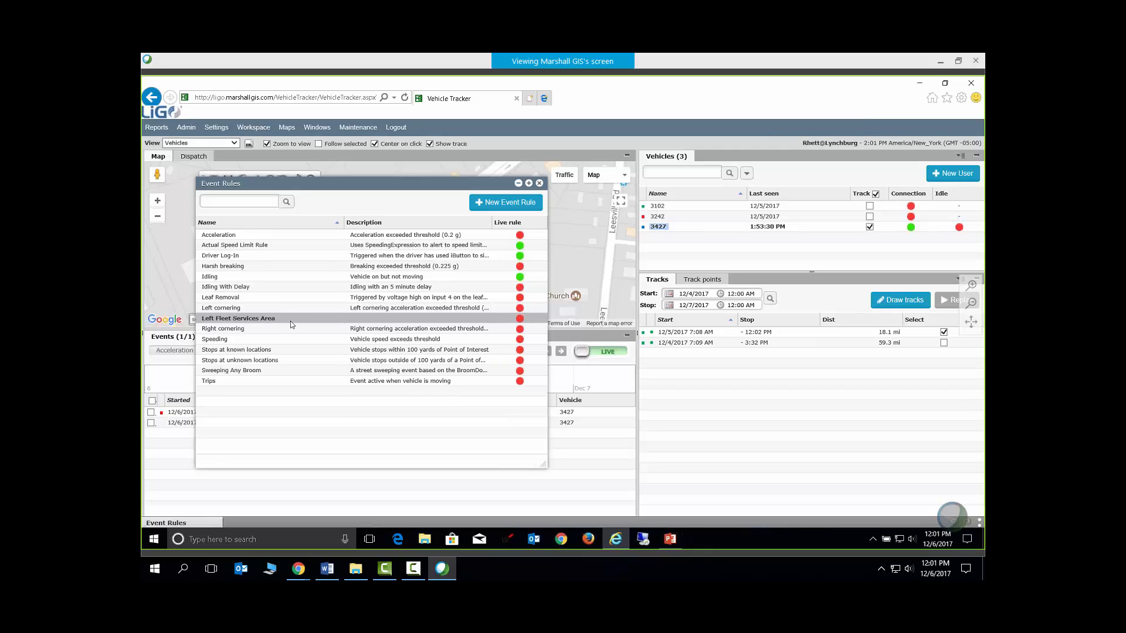
{"action": "left_click", "coordinate": [539, 183]}
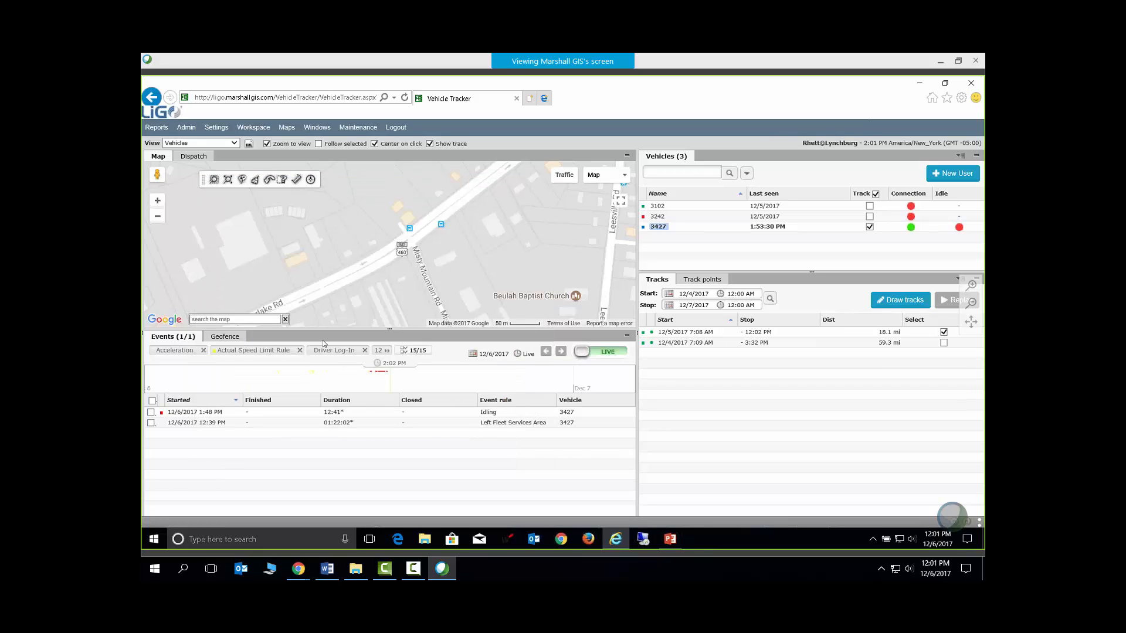
Load the Fleet Services Area geofence for display on the map
{"action": "left_click", "coordinate": [229, 338]}
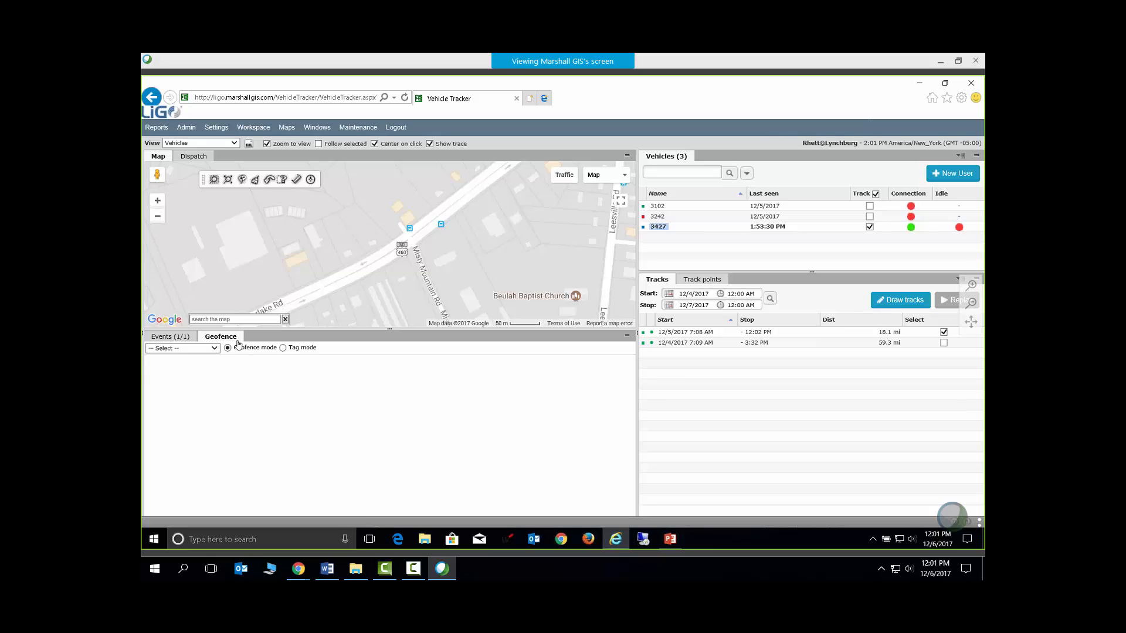
{"action": "left_click", "coordinate": [214, 350]}
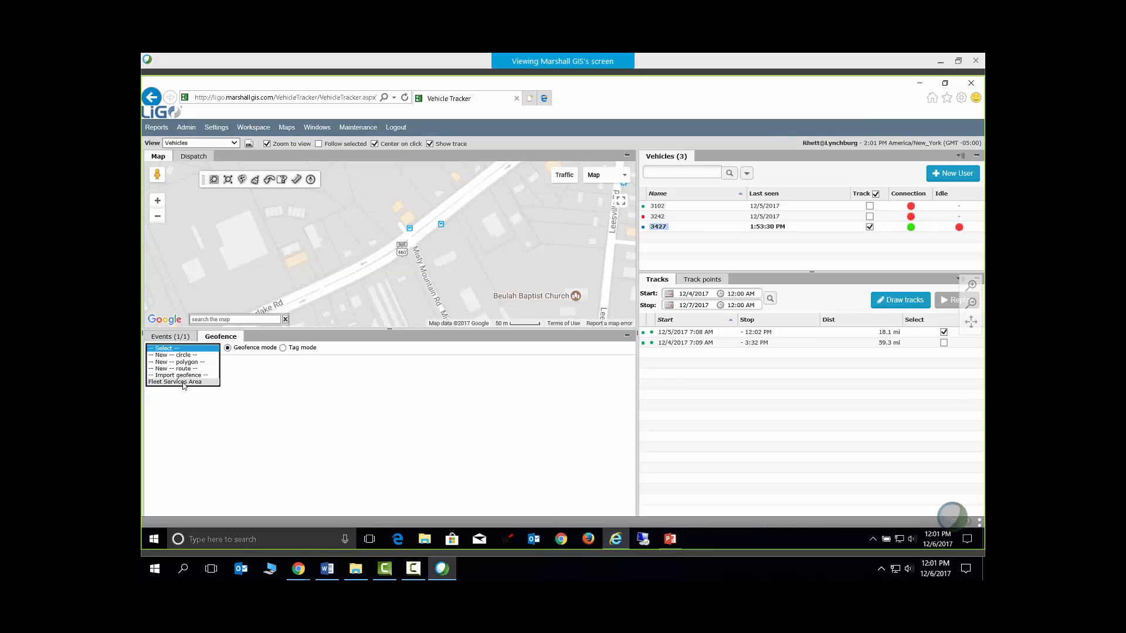
{"action": "left_click", "coordinate": [190, 382]}
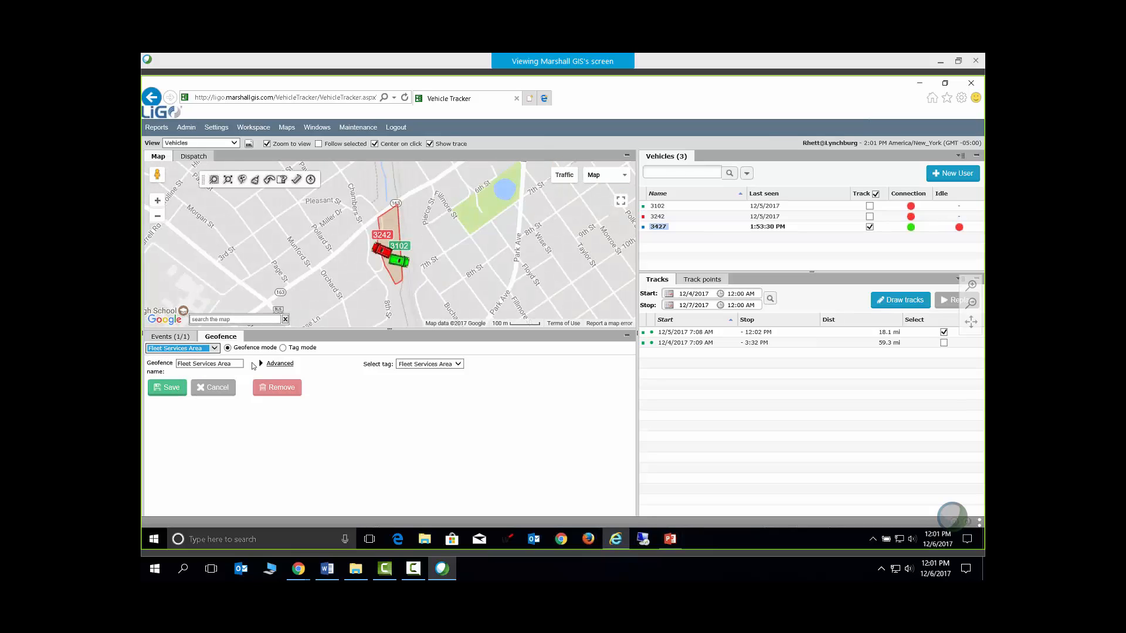
Collapse the geofence details to enlarge the map and display the Fleet Services Area on satellite imagery
{"action": "scroll", "coordinate": [446, 269], "scroll_direction": "up", "scroll_amount": 1}
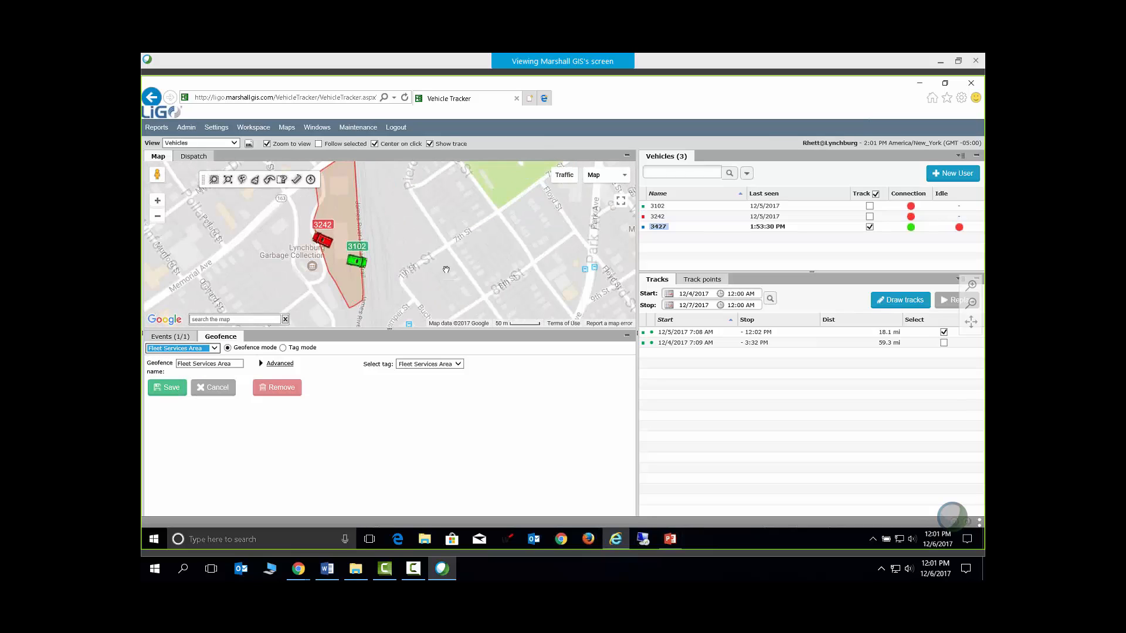
{"action": "left_click", "coordinate": [627, 339]}
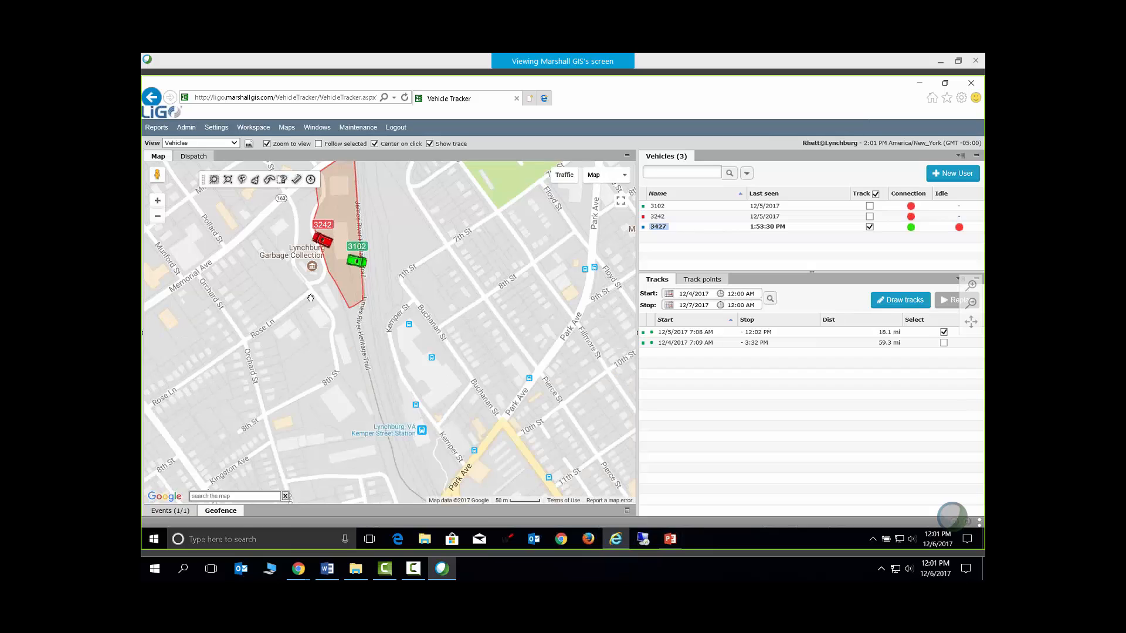
{"action": "scroll", "coordinate": [344, 334], "scroll_direction": "up", "scroll_amount": 1}
{"action": "left_click_drag", "start_coordinate": [344, 334], "coordinate": [311, 377]}
{"action": "left_click", "coordinate": [604, 175]}
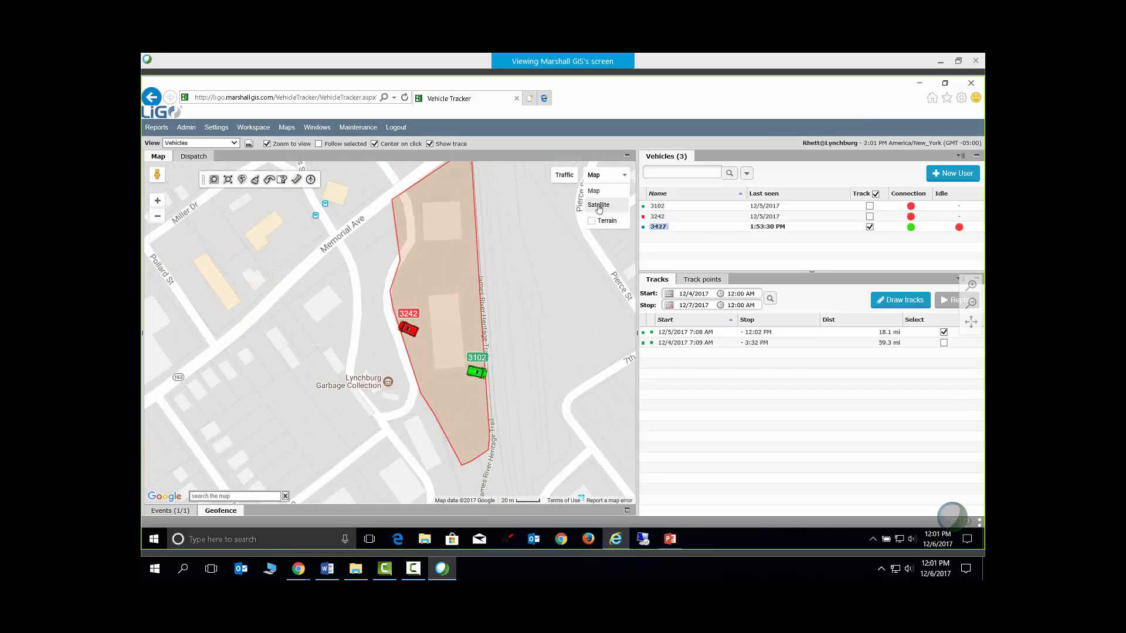
{"action": "left_click", "coordinate": [598, 204]}
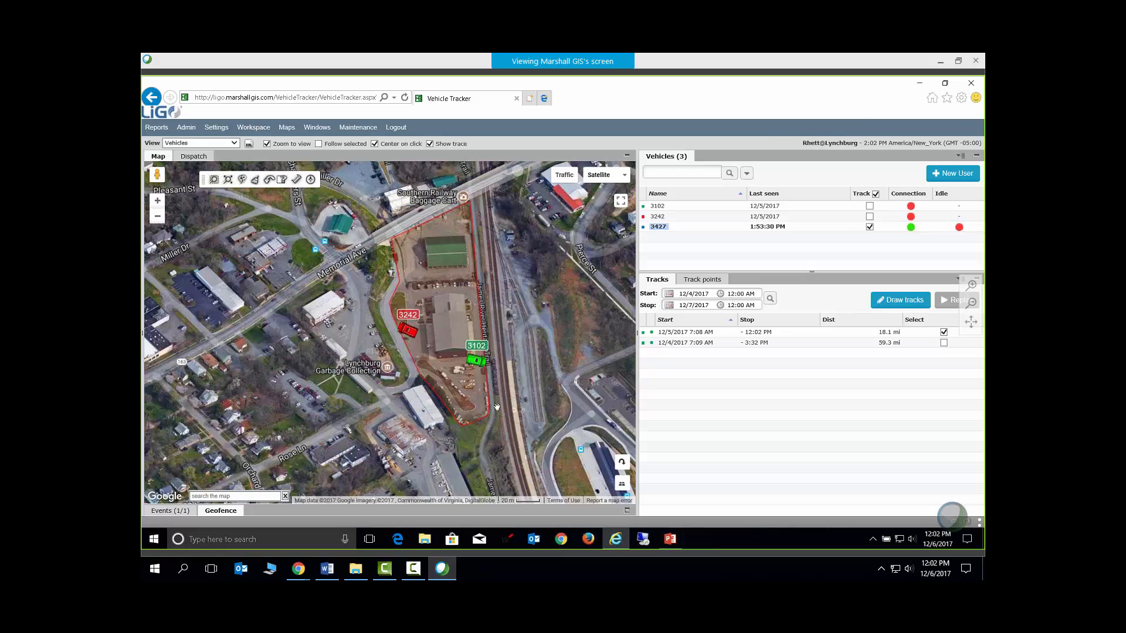
Examine the Fleet Services Area geofence boundary around the parking lot and buildings on the satellite map
{"action": "scroll", "coordinate": [512, 413], "scroll_direction": "up", "scroll_amount": 1}
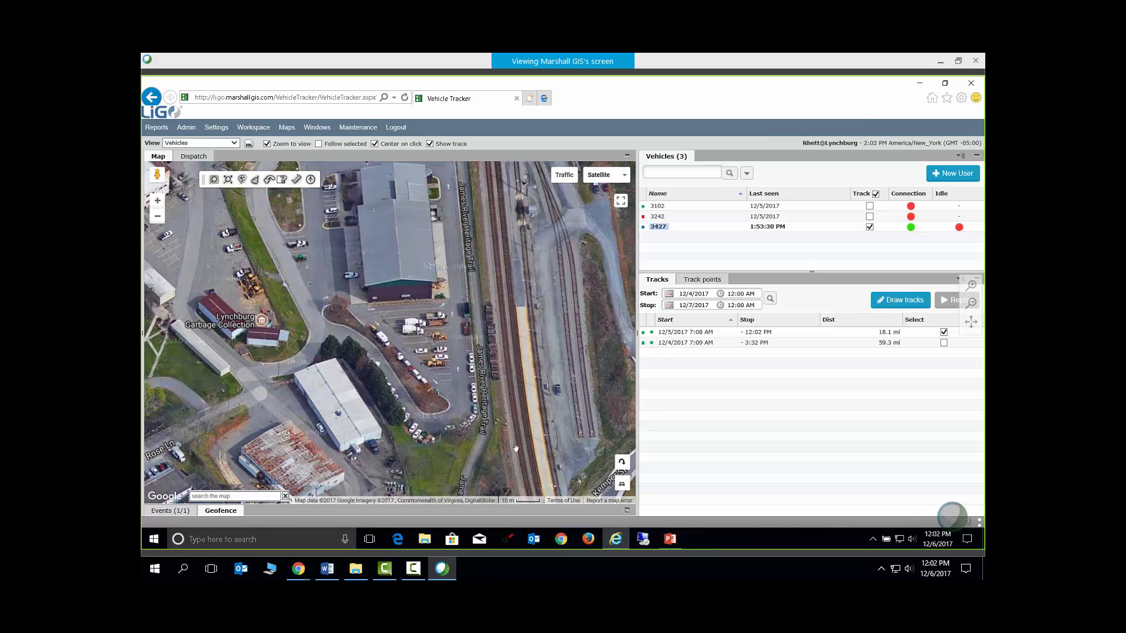
{"action": "scroll", "coordinate": [516, 449], "scroll_direction": "up", "scroll_amount": 1}
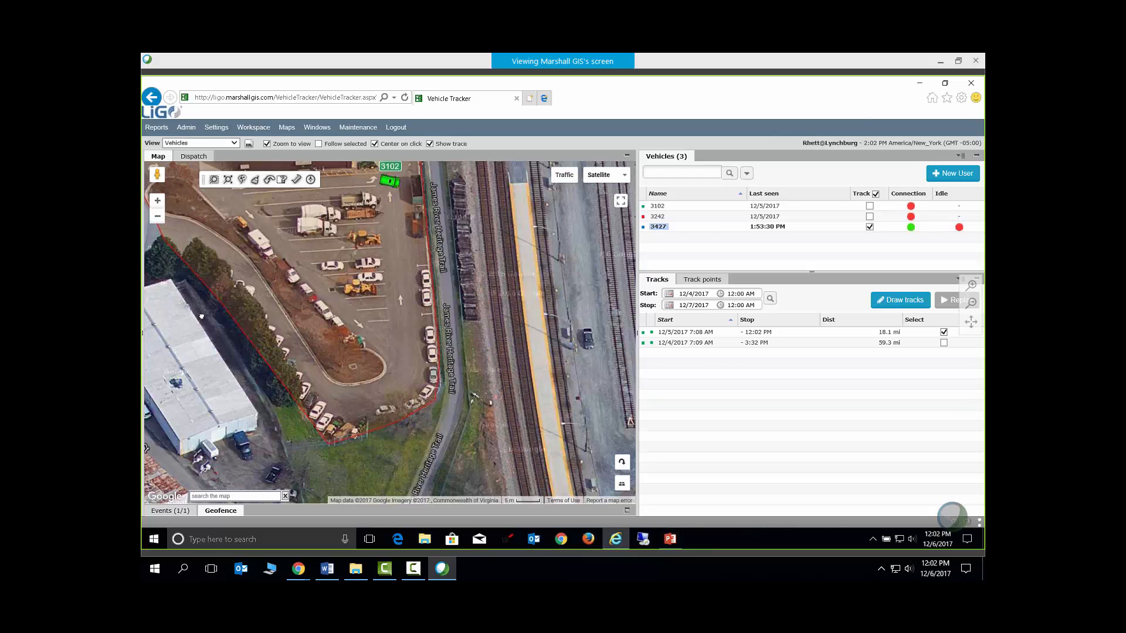
{"action": "left_click_drag", "start_coordinate": [201, 317], "coordinate": [329, 421]}
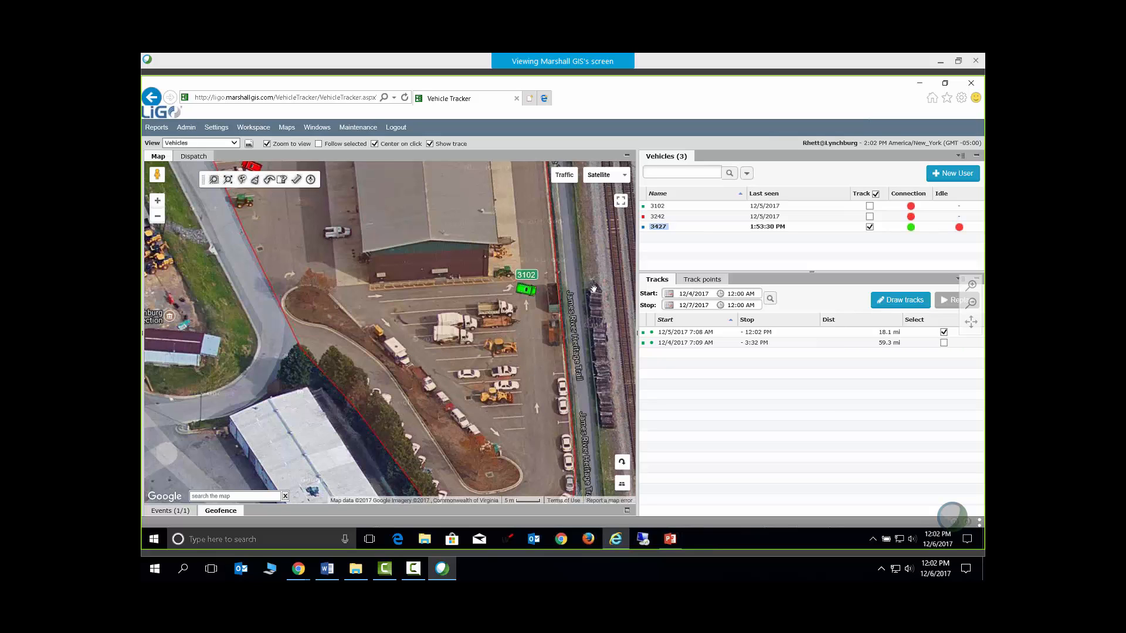
{"action": "scroll", "coordinate": [594, 288], "scroll_direction": "down", "scroll_amount": 1}
{"action": "left_click_drag", "start_coordinate": [593, 288], "coordinate": [525, 422]}
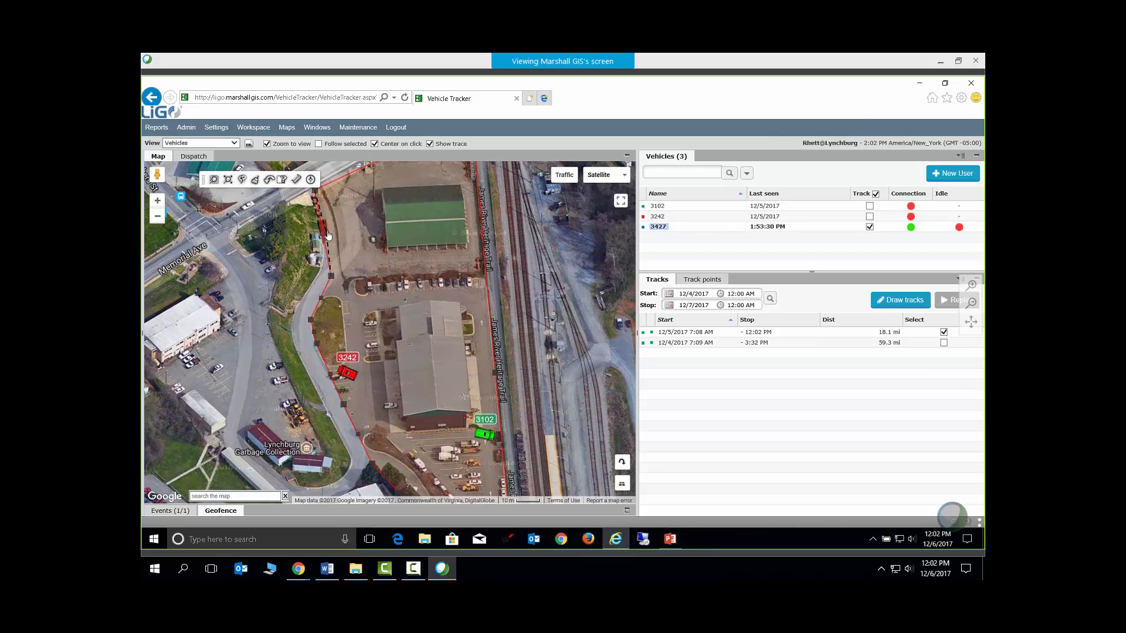
Save the Fleet Services Area geofence and collapse the geofence details again
{"action": "left_click", "coordinate": [220, 511]}
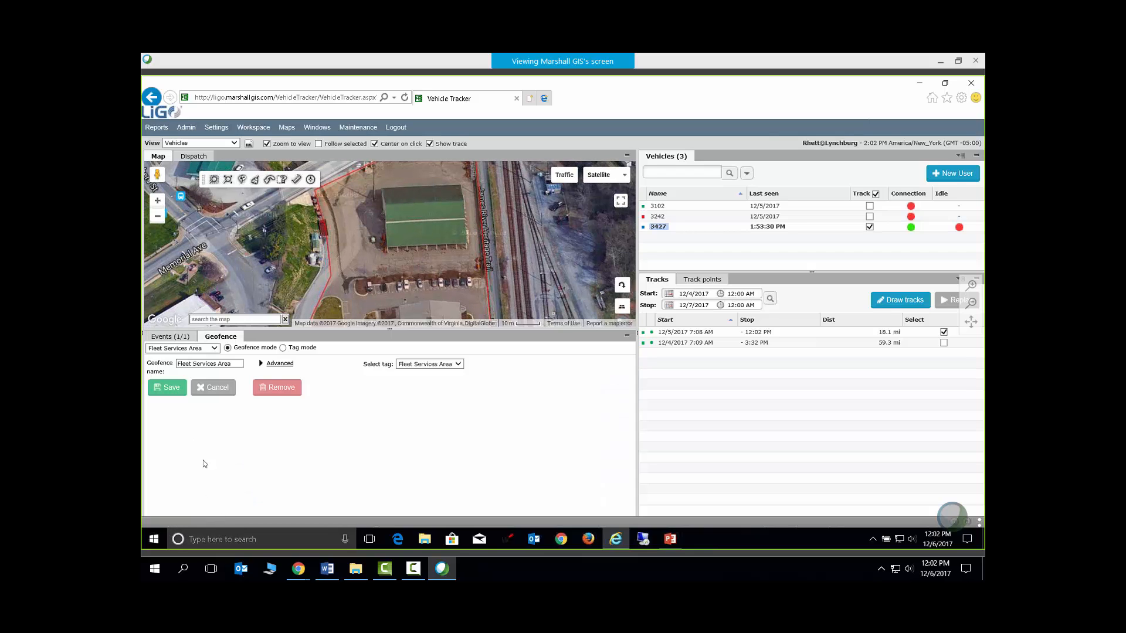
{"action": "left_click", "coordinate": [171, 389]}
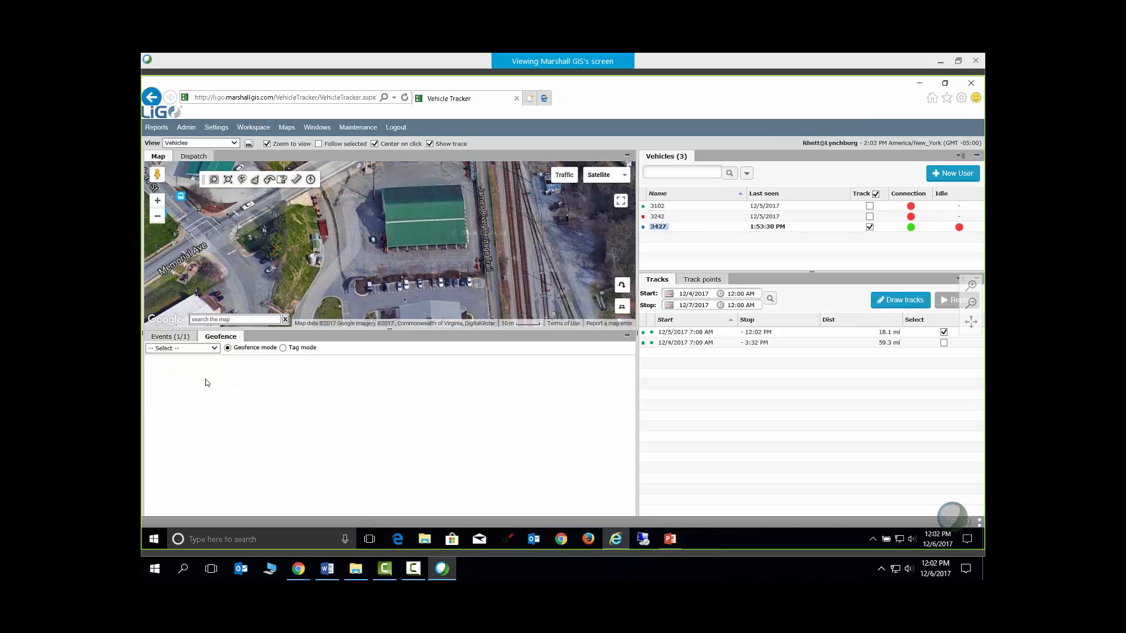
{"action": "left_click", "coordinate": [627, 339]}
View the Left Fleet Services Area entry in the event rules administration and close the list
{"action": "left_click", "coordinate": [186, 127]}
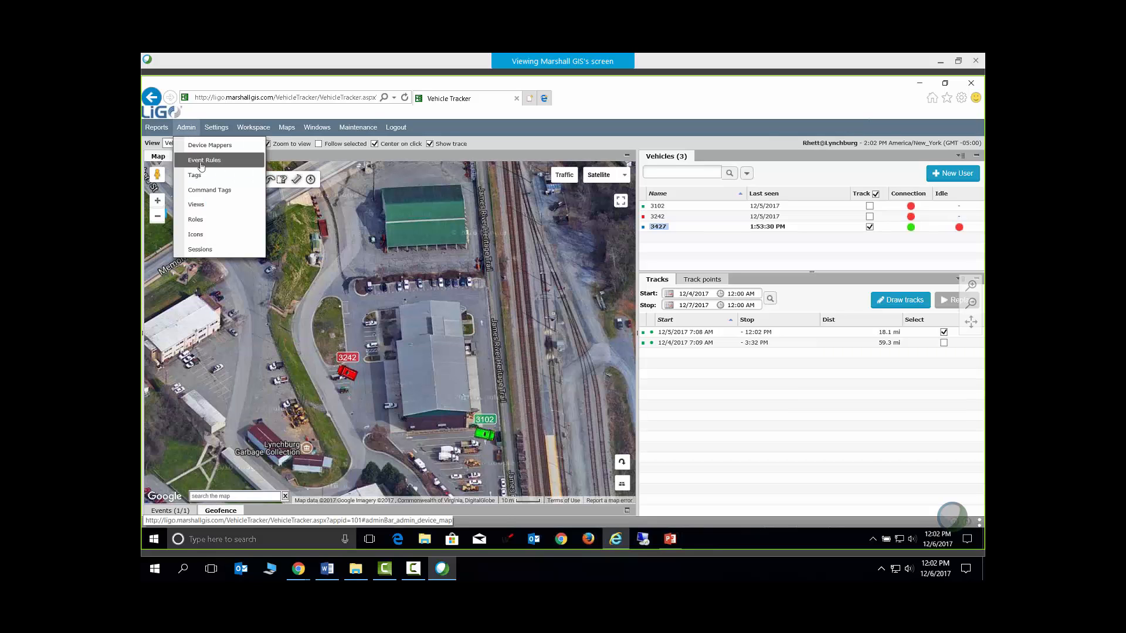
{"action": "left_click", "coordinate": [202, 161]}
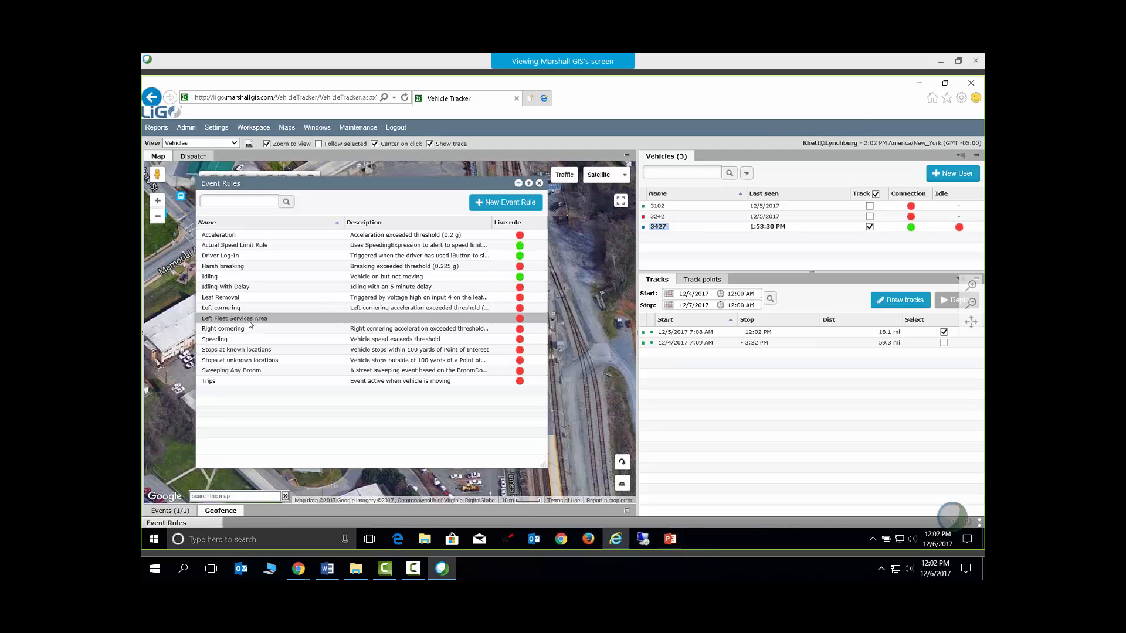
{"action": "left_click", "coordinate": [539, 183]}
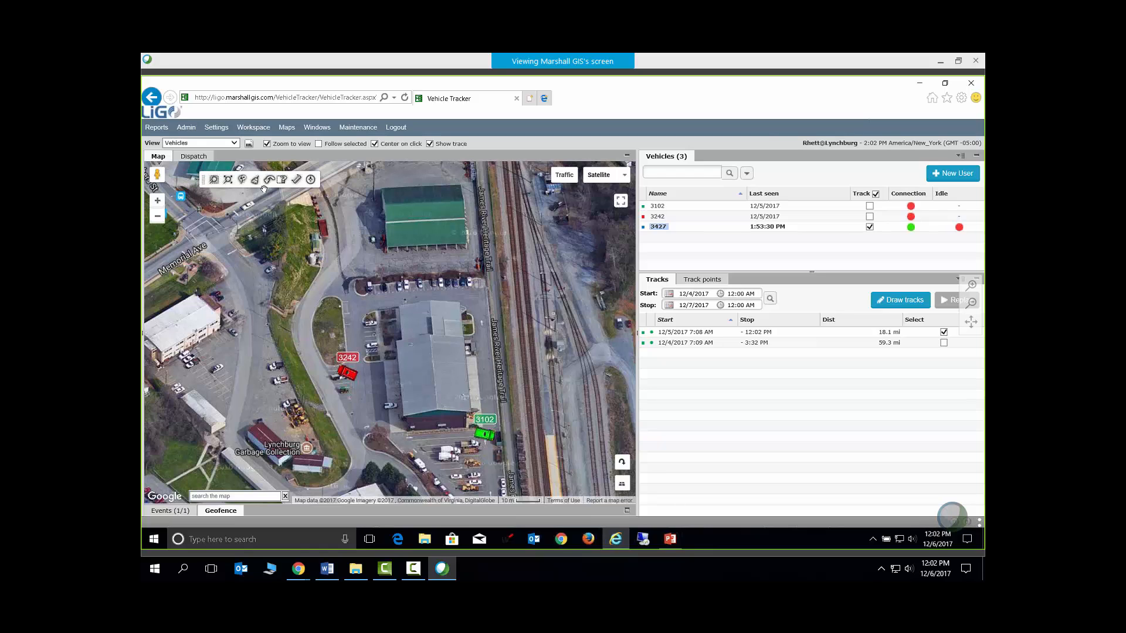
Generate the daily Left Fleet Services Report for 12/5/2017 and draw vehicle 3427's 7:19 AM event track on the map
{"action": "mouse_move", "coordinate": [160, 132]}
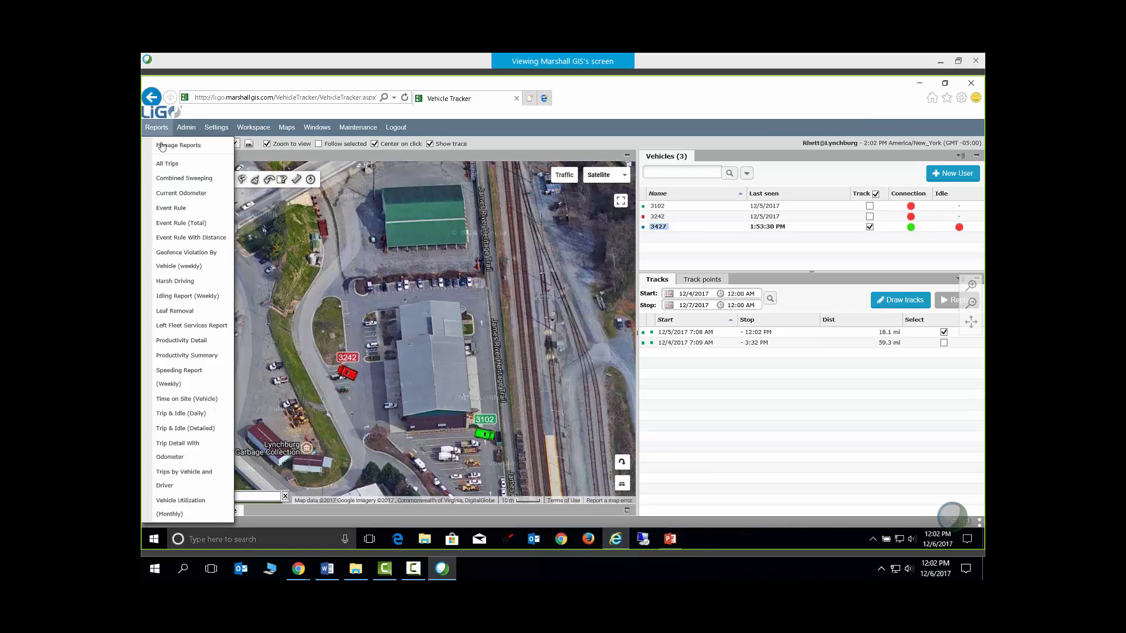
{"action": "left_click", "coordinate": [172, 327]}
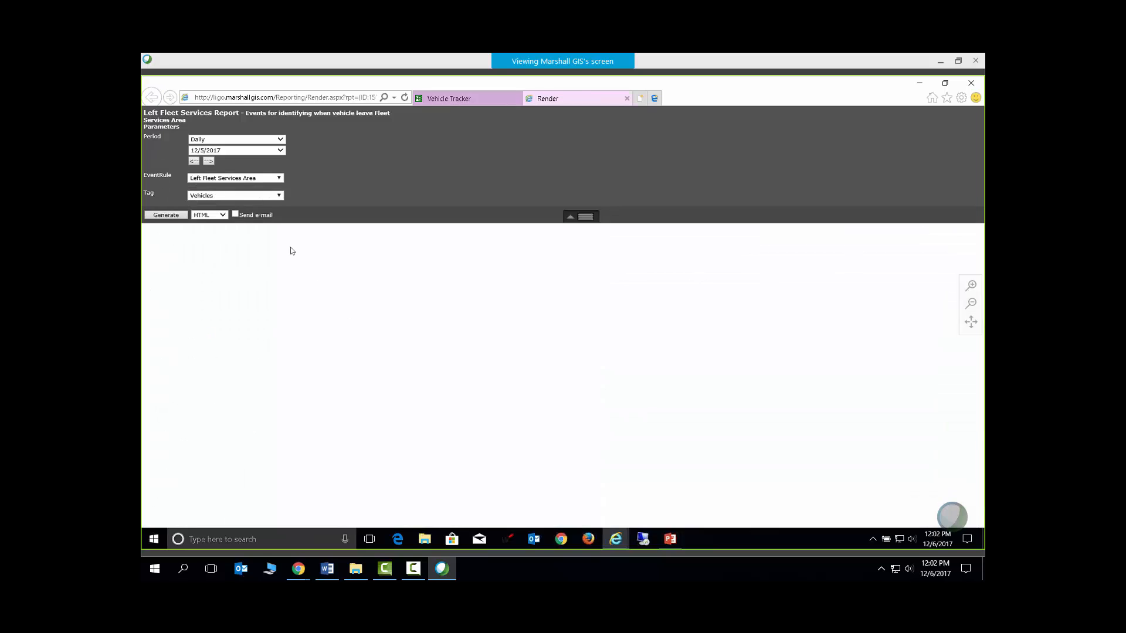
{"action": "left_click", "coordinate": [166, 215]}
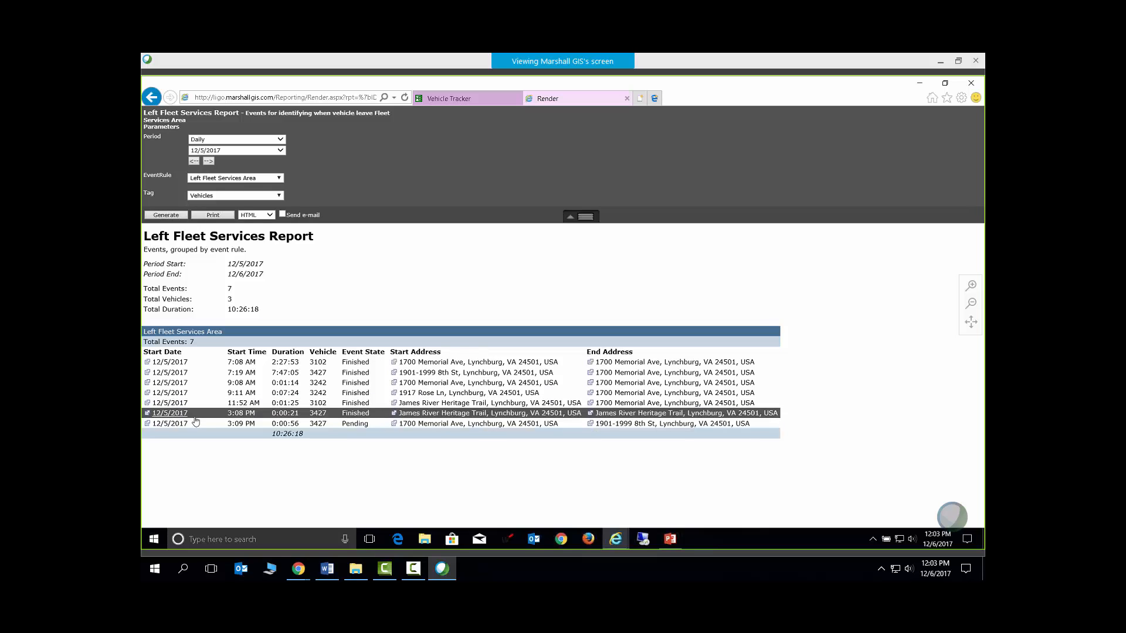
{"action": "left_click", "coordinate": [147, 374]}
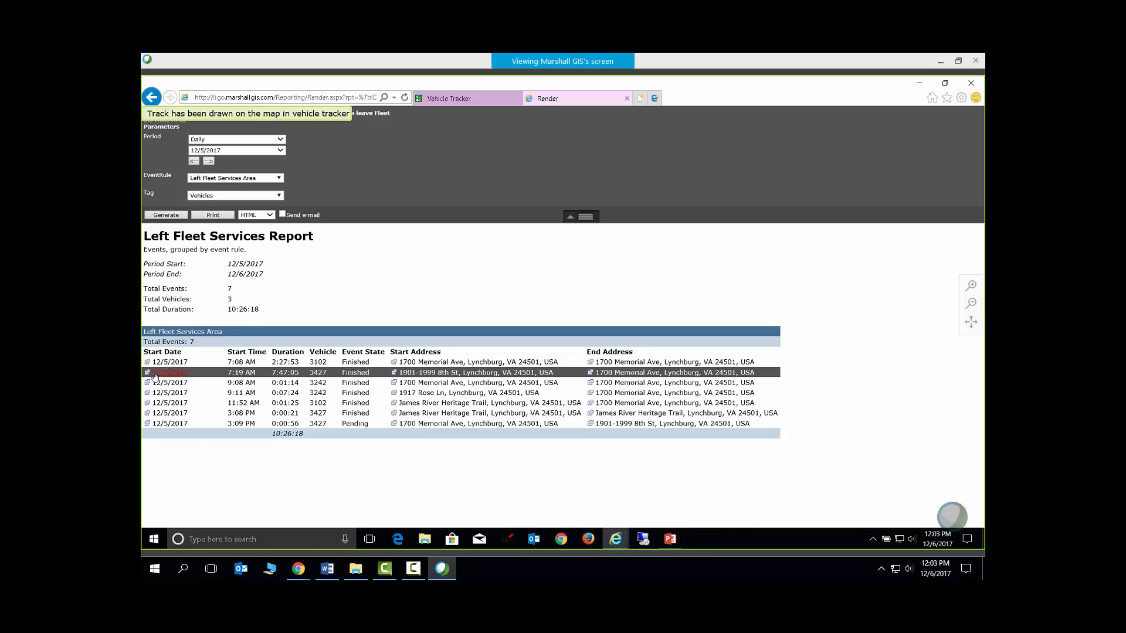
Return to the vehicle tracker map and change its base layer from satellite to the road map
{"action": "left_click", "coordinate": [449, 99]}
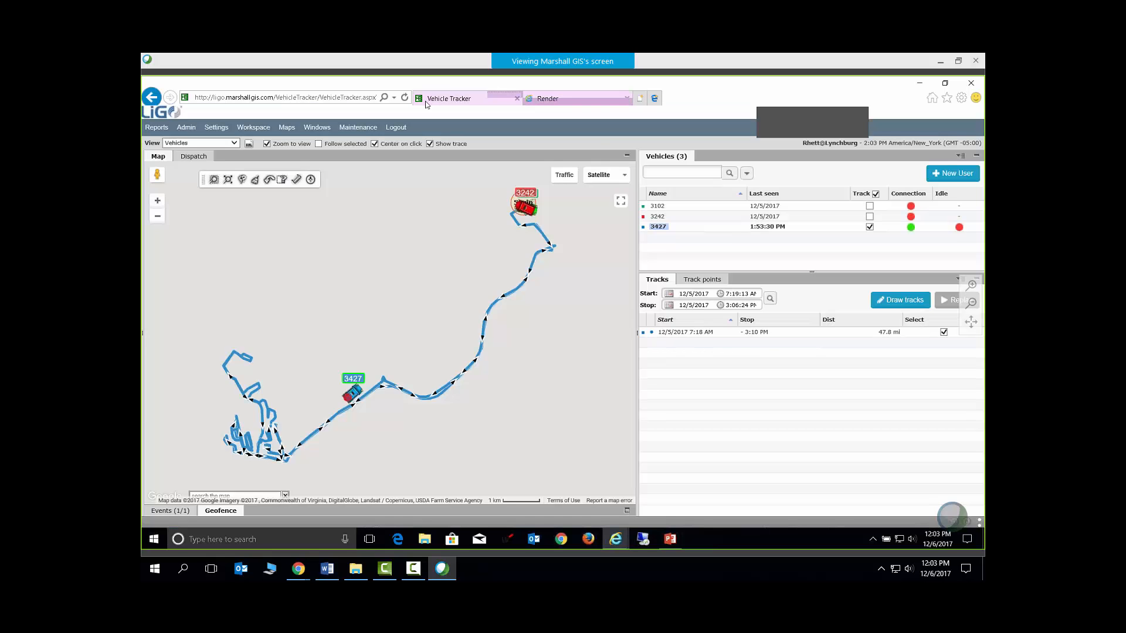
{"action": "left_click", "coordinate": [595, 175]}
{"action": "left_click", "coordinate": [594, 191]}
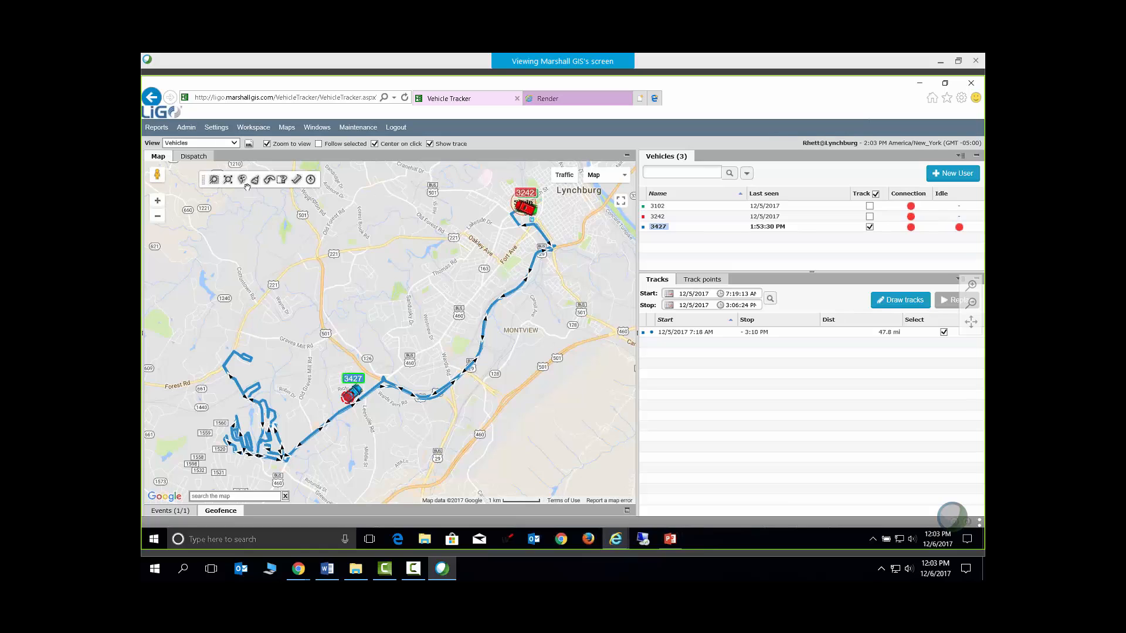
Start a new report in the report manager from the EV1000 Event Rule definition
{"action": "left_click", "coordinate": [157, 128]}
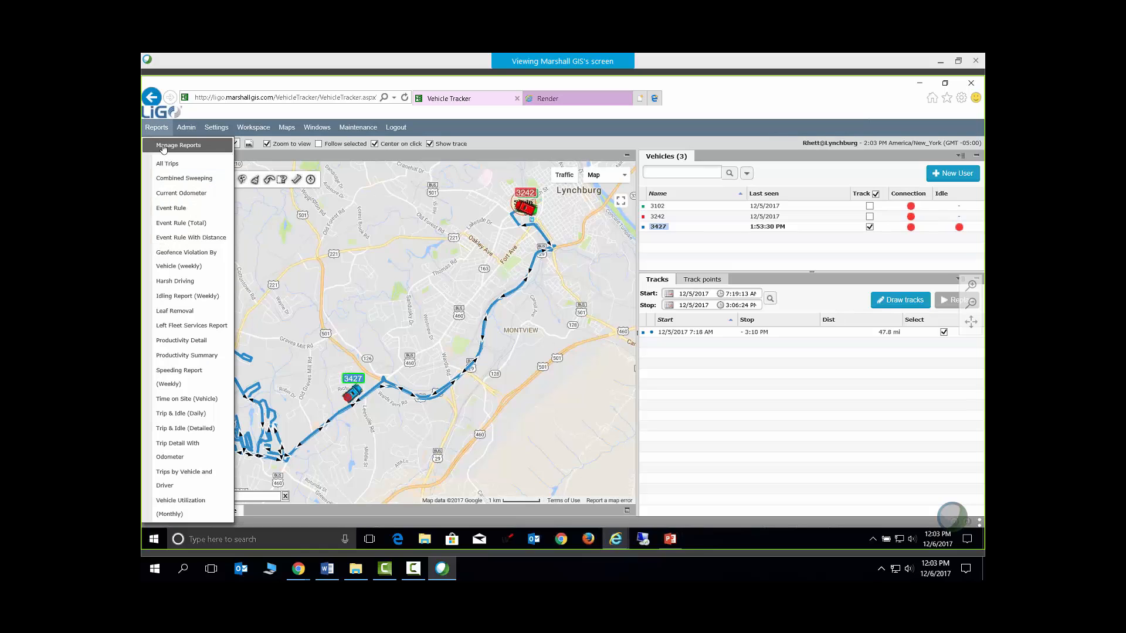
{"action": "left_click", "coordinate": [163, 148]}
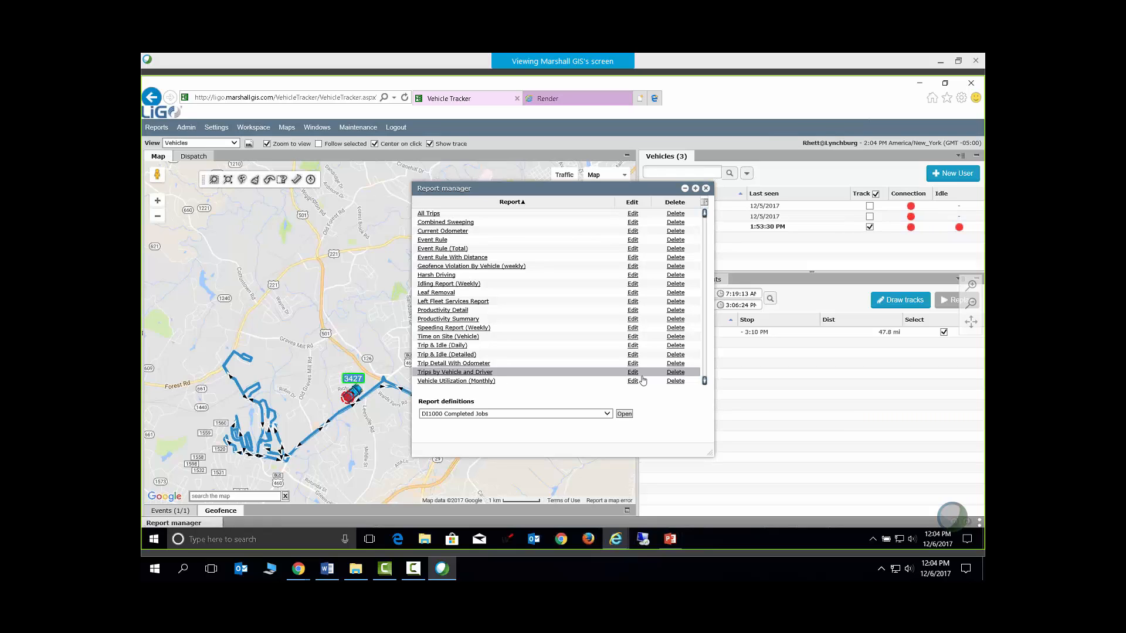
{"action": "left_click", "coordinate": [608, 414]}
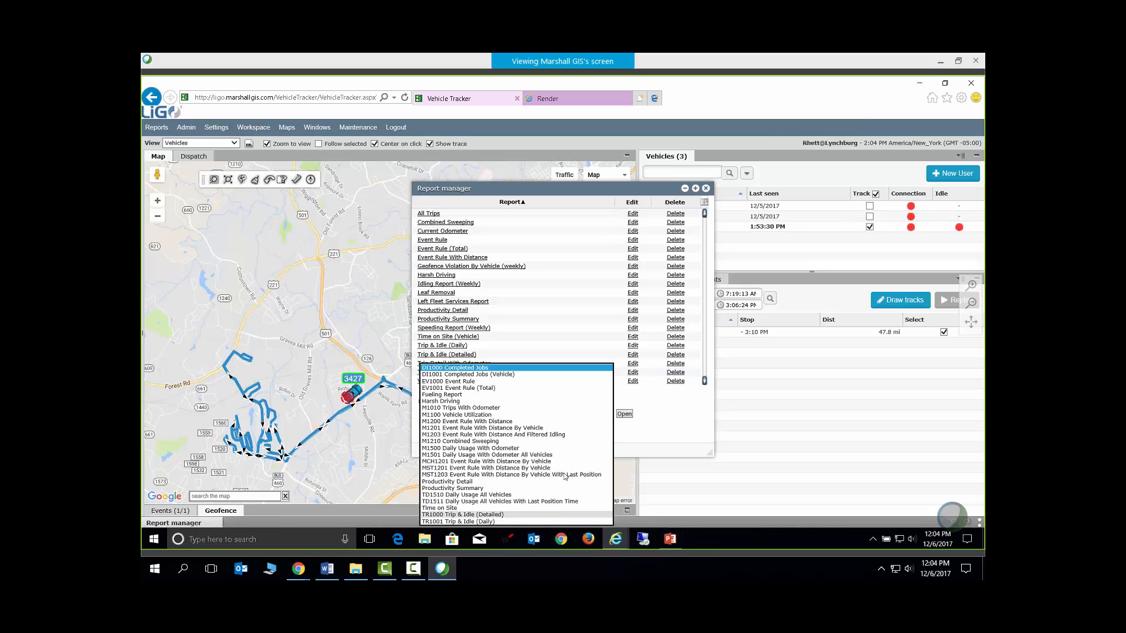
{"action": "left_click", "coordinate": [655, 436]}
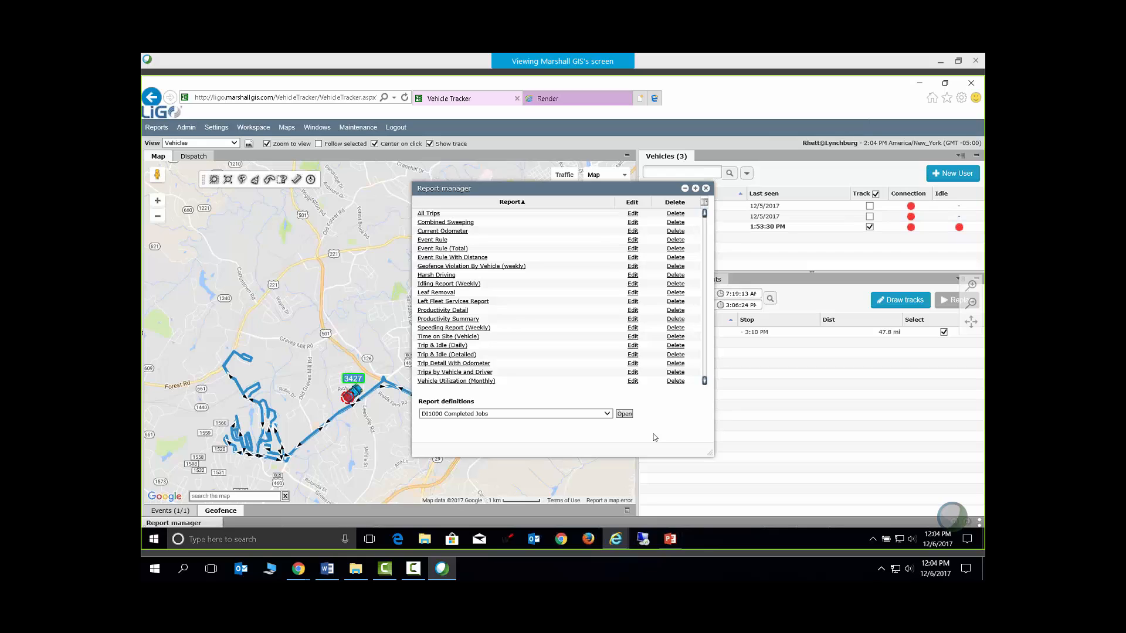
{"action": "left_click", "coordinate": [607, 414]}
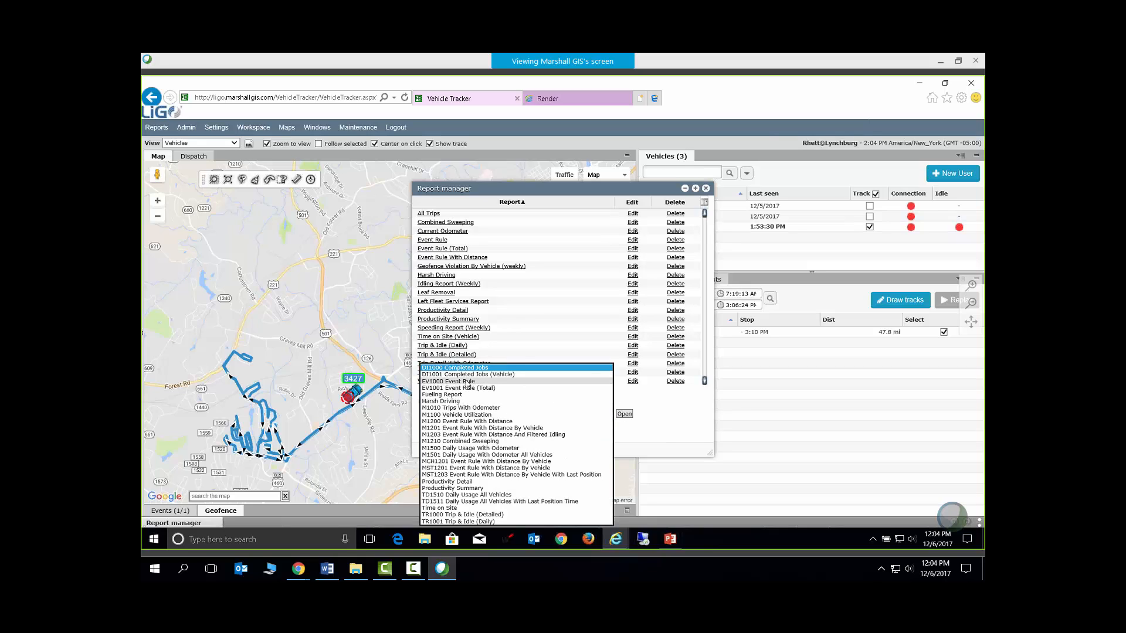
{"action": "left_click", "coordinate": [467, 383]}
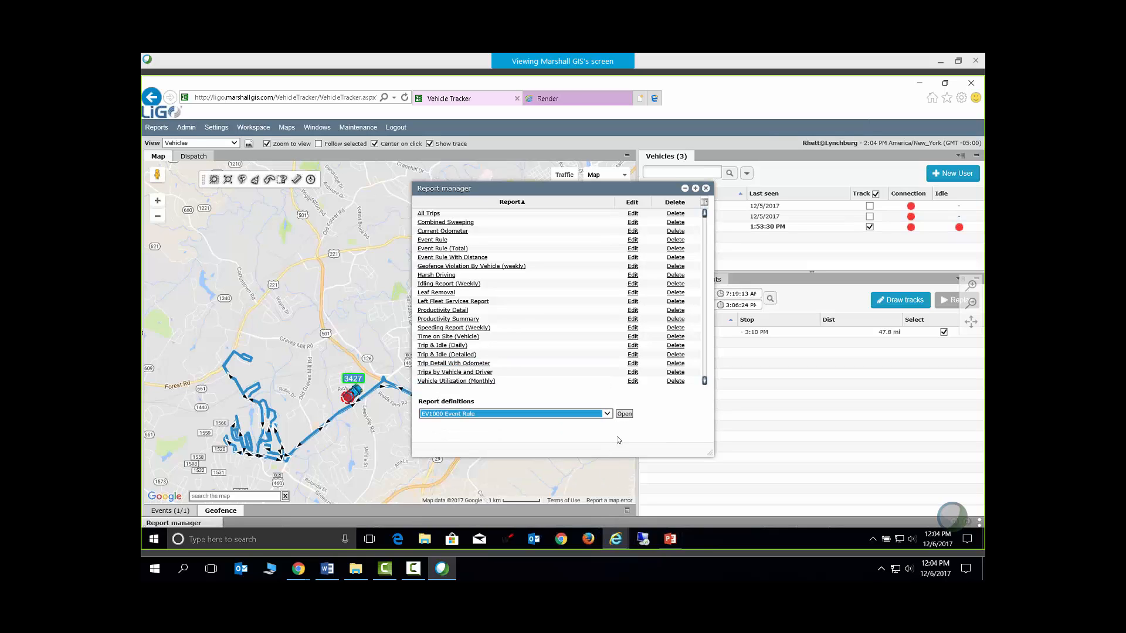
{"action": "left_click", "coordinate": [624, 414]}
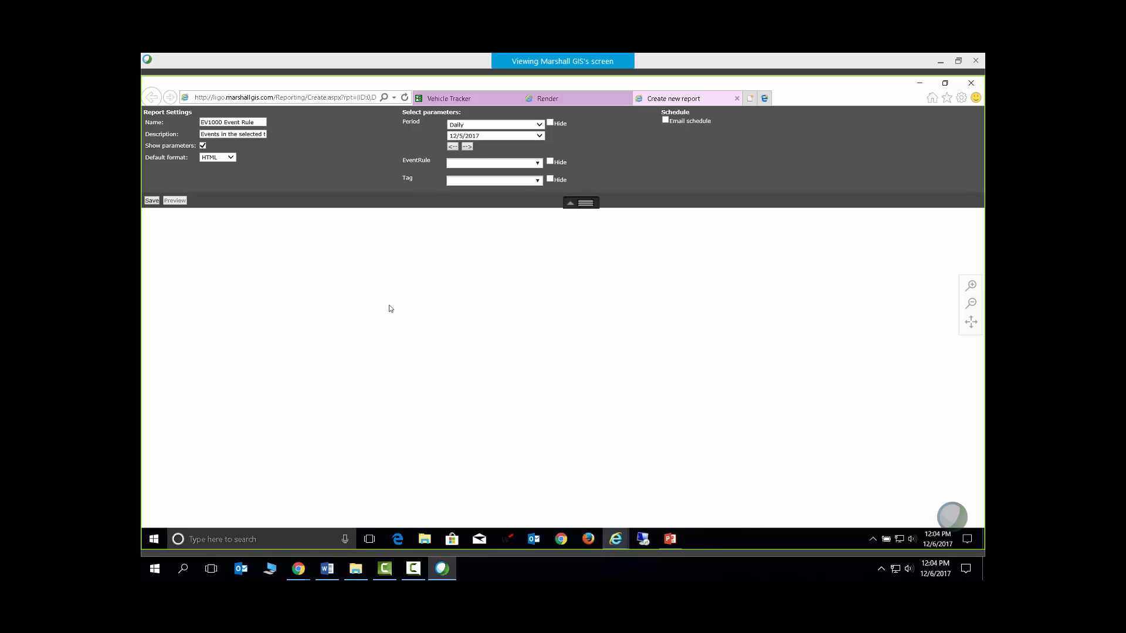
Name the new report Left City Limits and set its description to Based on City Limit Geofence
{"action": "left_click", "coordinate": [256, 122]}
{"action": "left_click_drag", "start_coordinate": [256, 122], "coordinate": [194, 122]}
{"action": "type", "text": "Left City Limits"}
{"action": "left_click_drag", "start_coordinate": [202, 134], "coordinate": [348, 152]}
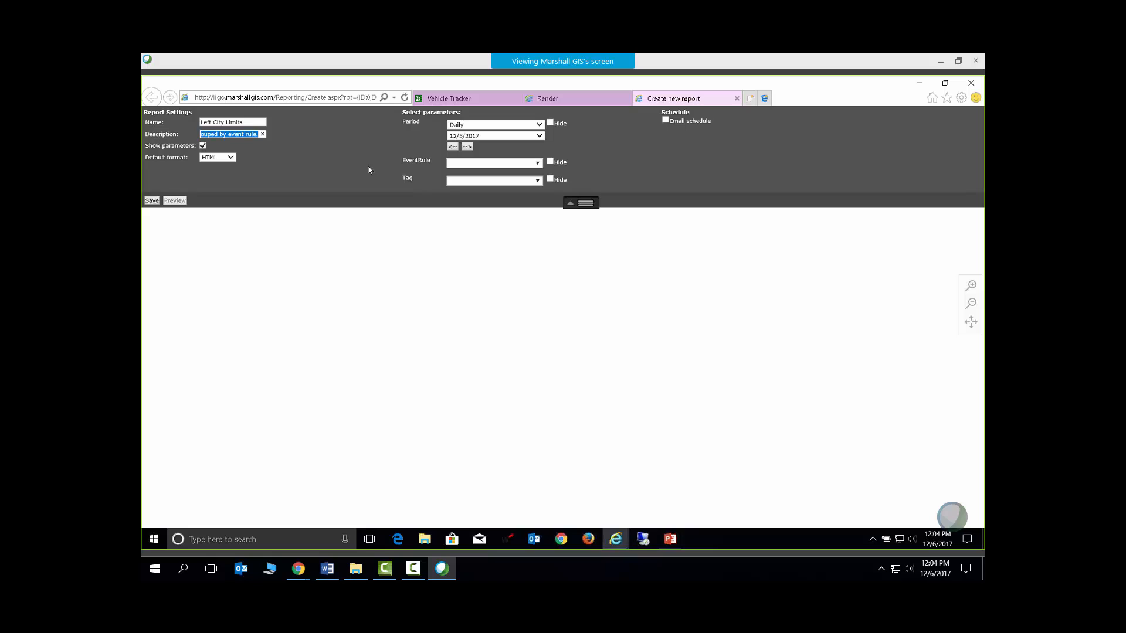
{"action": "type", "text": "Based on "}
{"action": "type", "text": "Cit"}
{"action": "type", "text": "y Lim"}
{"action": "type", "text": "it Geof"}
{"action": "type", "text": "ence"}
Look through the default format and period options, keeping HTML and Daily
{"action": "left_click", "coordinate": [231, 157]}
{"action": "left_click", "coordinate": [248, 163]}
{"action": "left_click", "coordinate": [235, 162]}
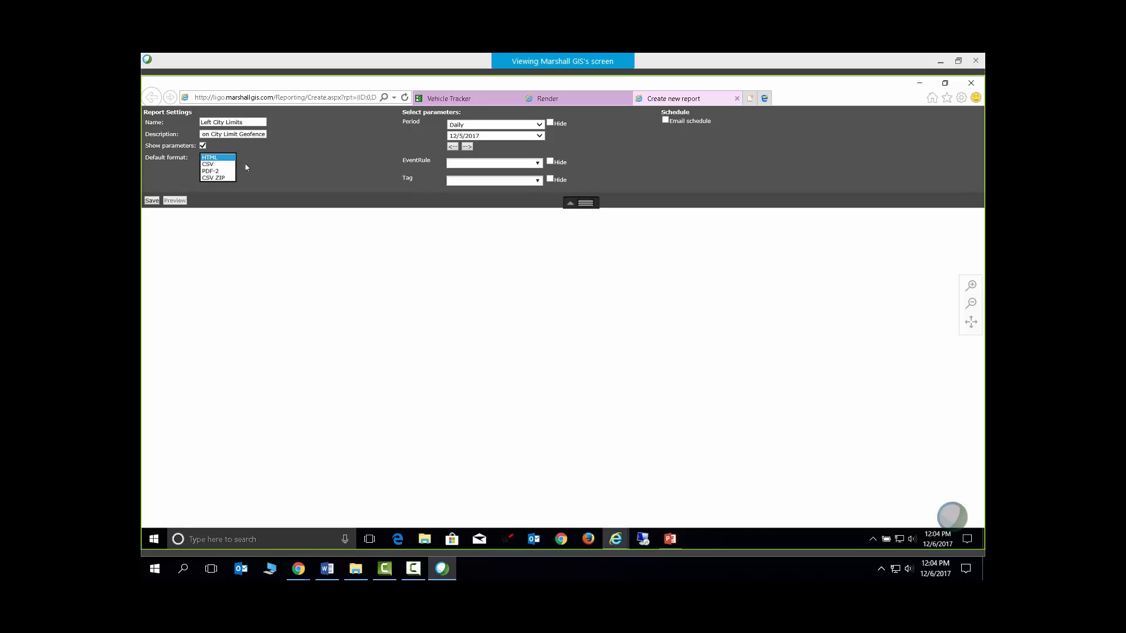
{"action": "left_click", "coordinate": [246, 167]}
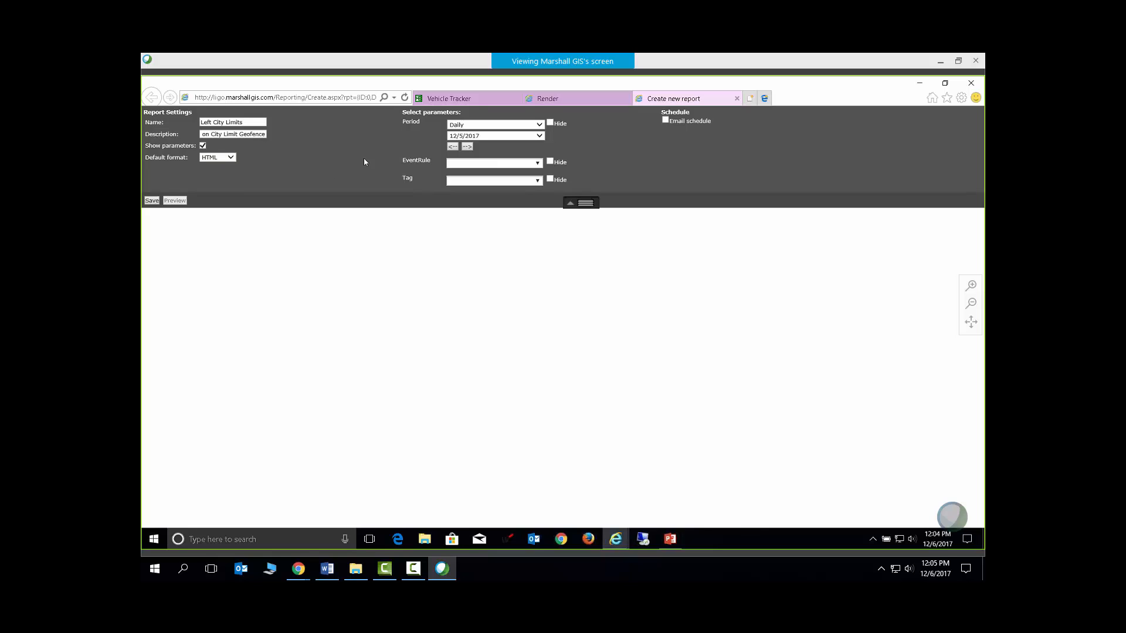
{"action": "left_click", "coordinate": [539, 125]}
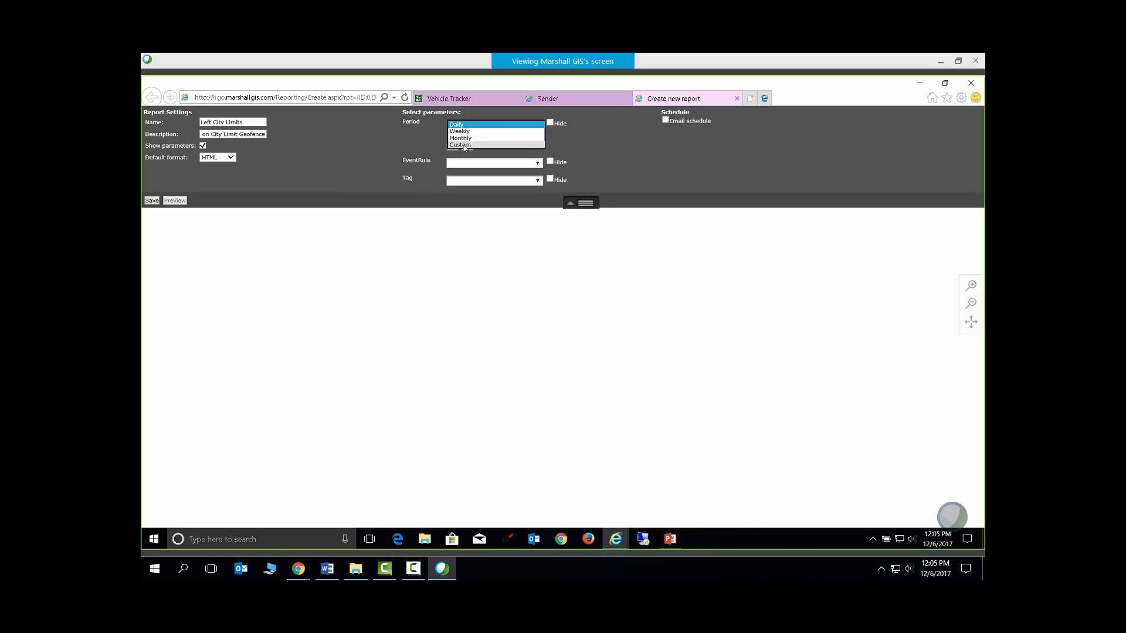
{"action": "left_click", "coordinate": [602, 150]}
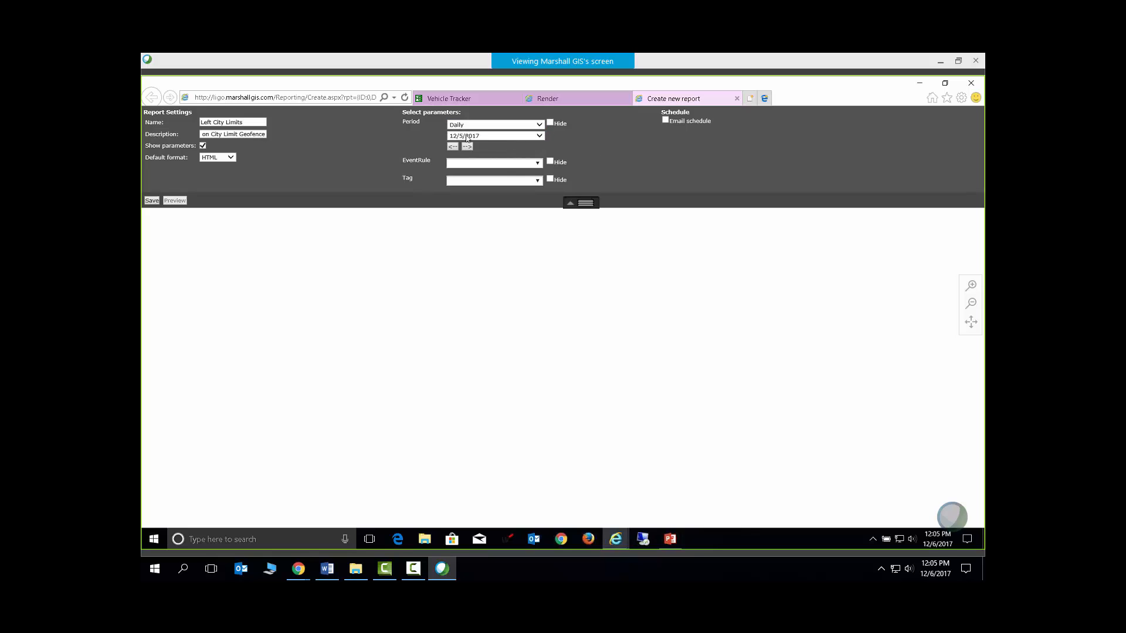
Set the report's event rule to Left Fleet Services Area and its tag to Vehicles
{"action": "left_click", "coordinate": [538, 163]}
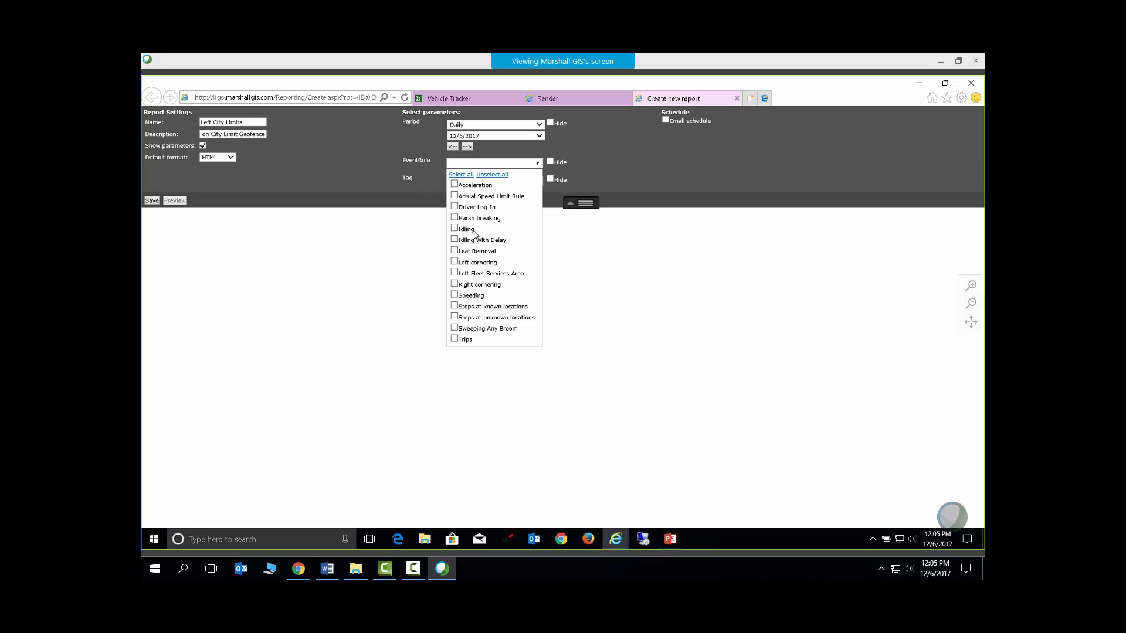
{"action": "left_click", "coordinate": [454, 273]}
{"action": "left_click", "coordinate": [600, 175]}
{"action": "left_click", "coordinate": [538, 181]}
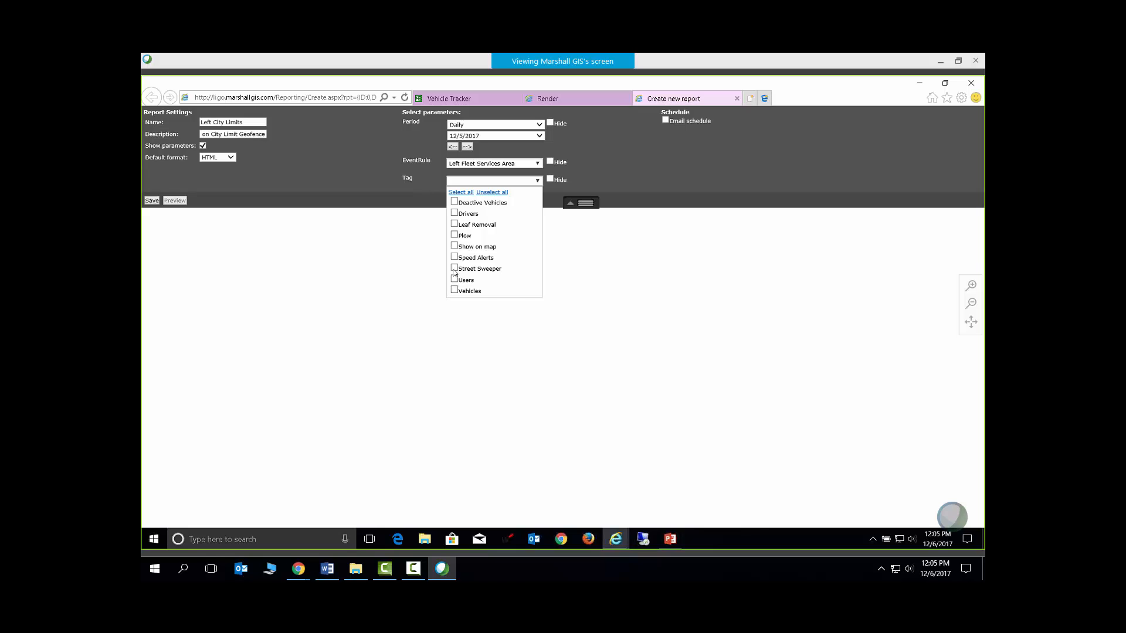
{"action": "left_click", "coordinate": [455, 290]}
{"action": "left_click", "coordinate": [525, 183]}
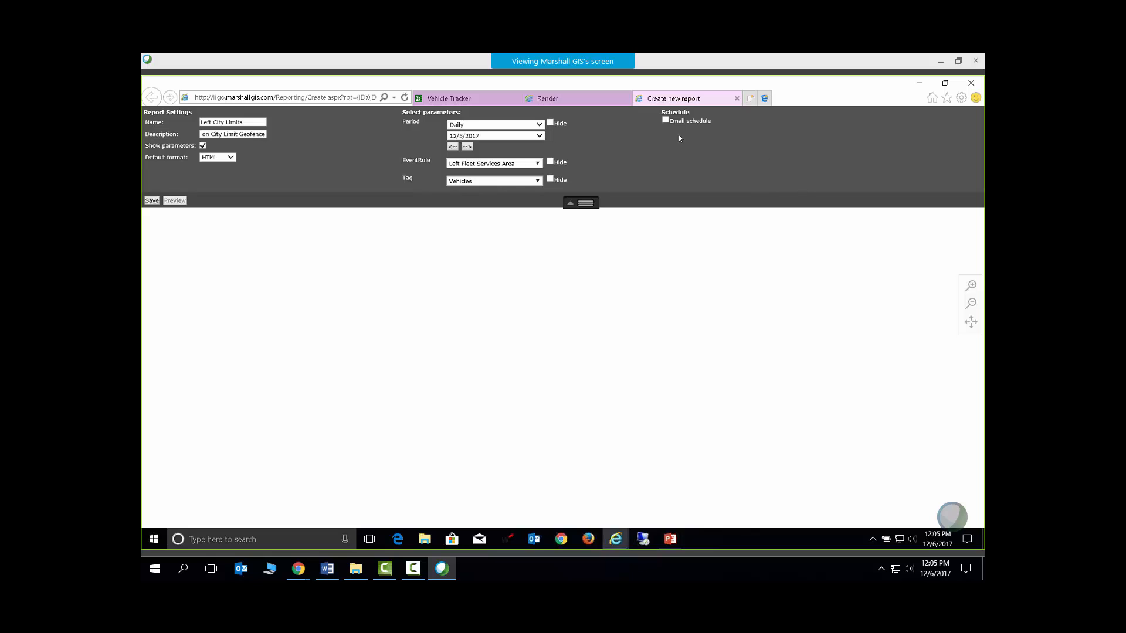
Enable the email schedule and set it to Friday of the first, second, third, fourth and last weeks
{"action": "left_click", "coordinate": [666, 121]}
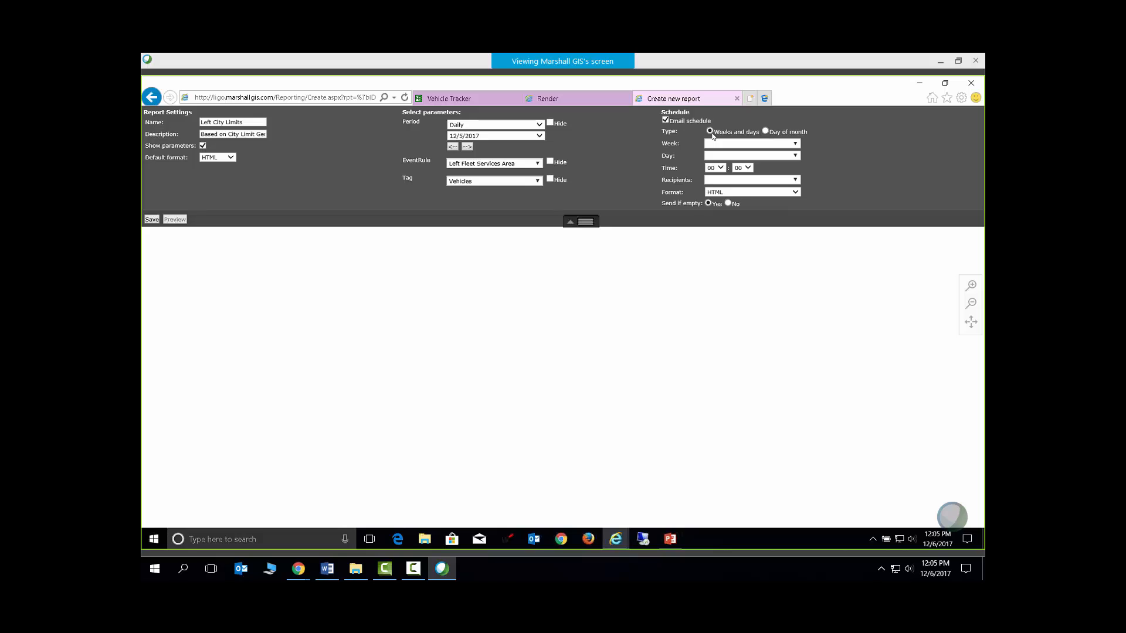
{"action": "left_click", "coordinate": [796, 144]}
{"action": "left_click", "coordinate": [712, 159]}
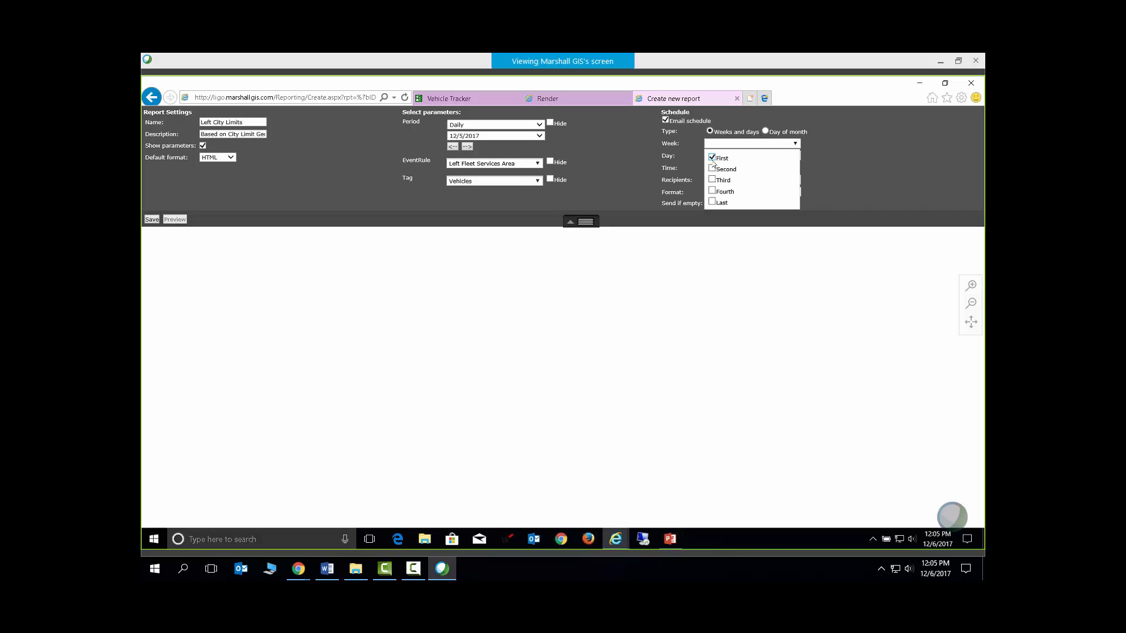
{"action": "left_click", "coordinate": [712, 168]}
{"action": "left_click", "coordinate": [712, 179]}
{"action": "left_click", "coordinate": [712, 190]}
{"action": "left_click", "coordinate": [712, 202]}
{"action": "left_click", "coordinate": [862, 195]}
{"action": "left_click", "coordinate": [796, 155]}
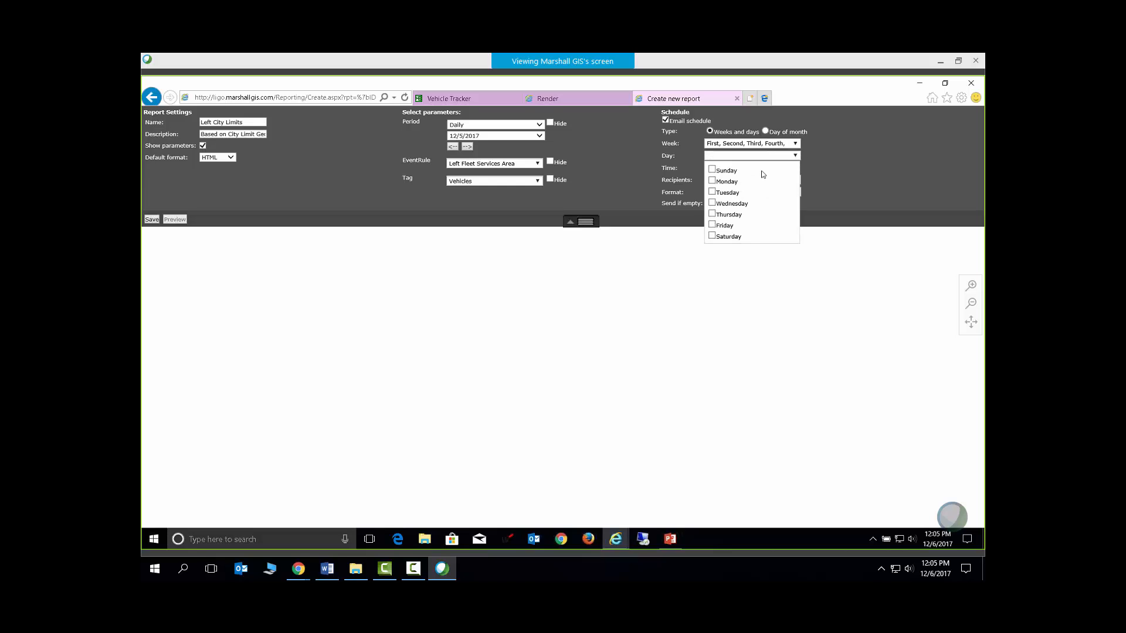
{"action": "left_click", "coordinate": [713, 225]}
{"action": "left_click", "coordinate": [864, 189]}
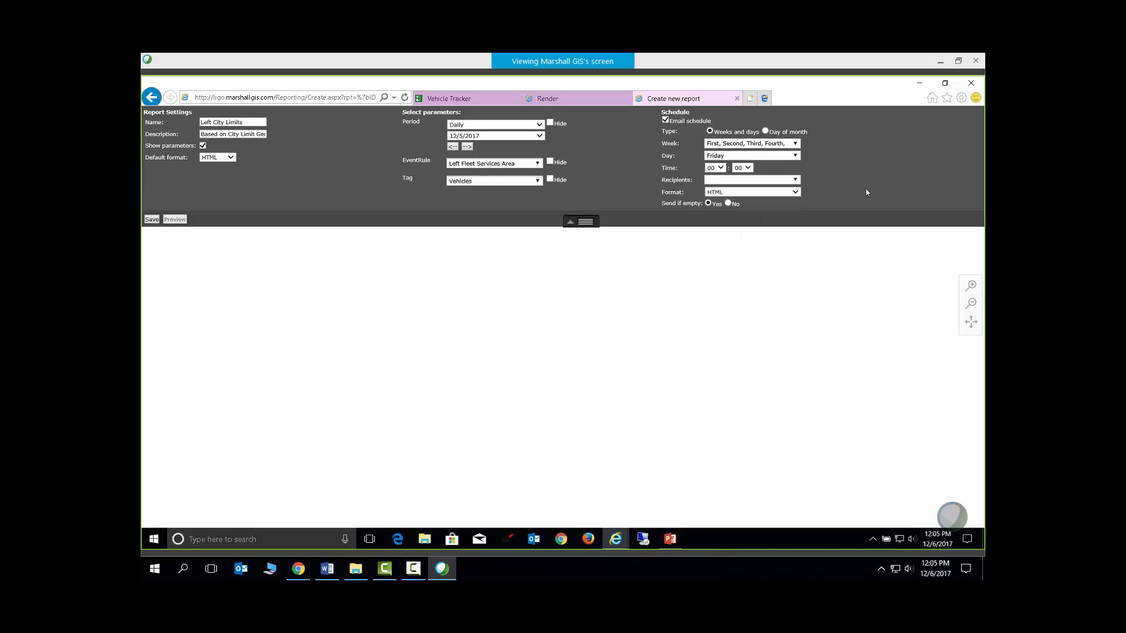
Set the email schedule's sending time to 05:30
{"action": "left_click", "coordinate": [722, 169]}
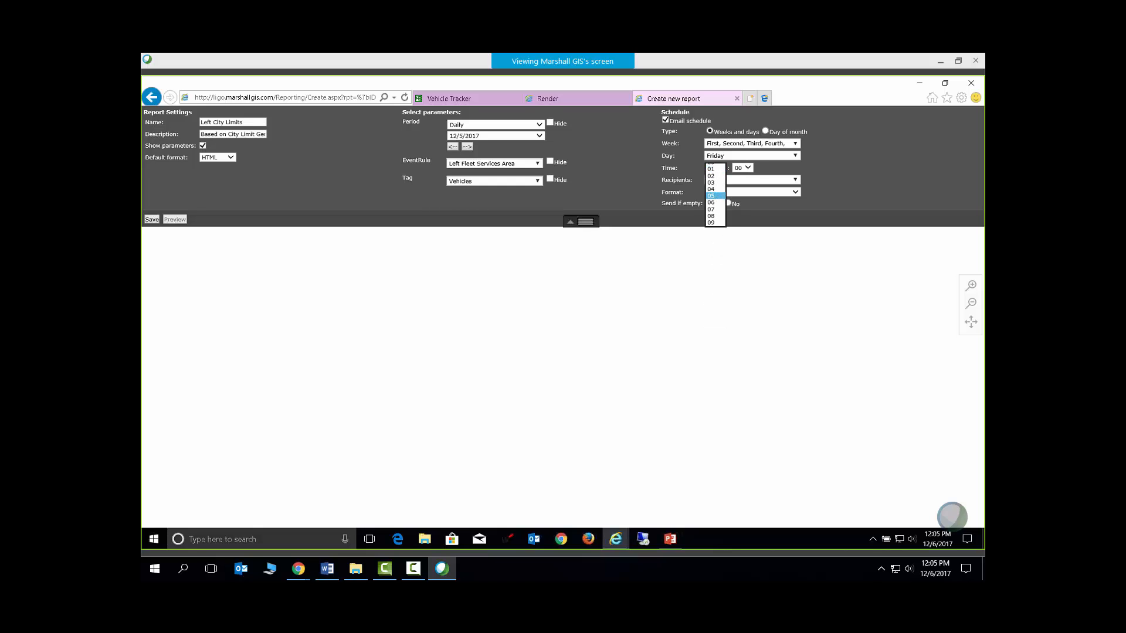
{"action": "left_click", "coordinate": [711, 196]}
{"action": "left_click", "coordinate": [748, 168]}
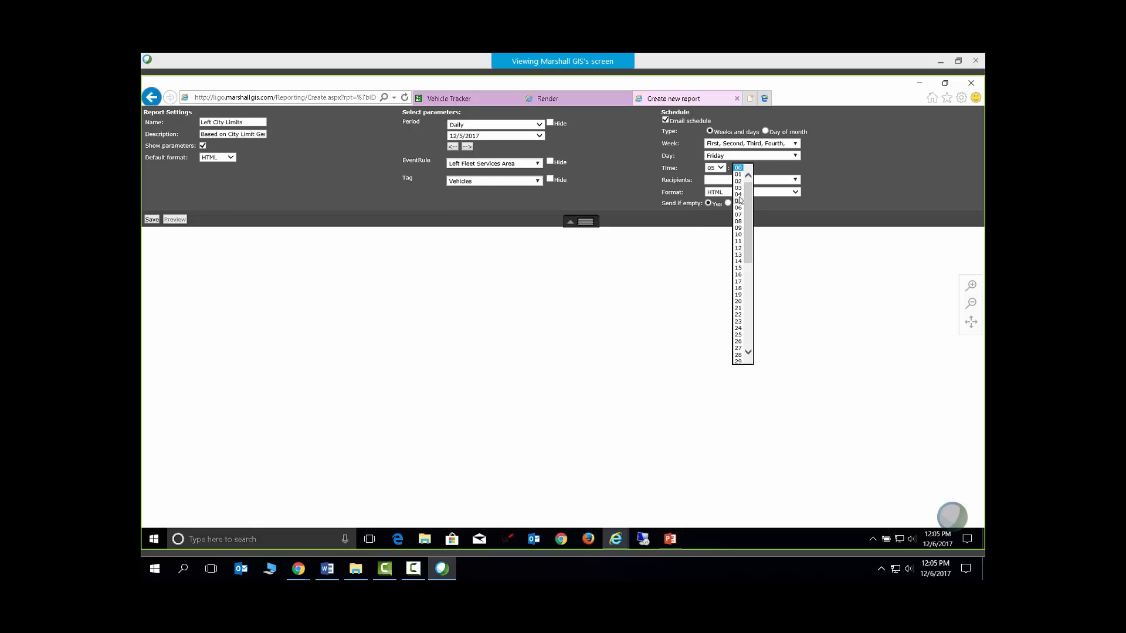
{"action": "left_click", "coordinate": [748, 353]}
{"action": "left_click", "coordinate": [740, 353]}
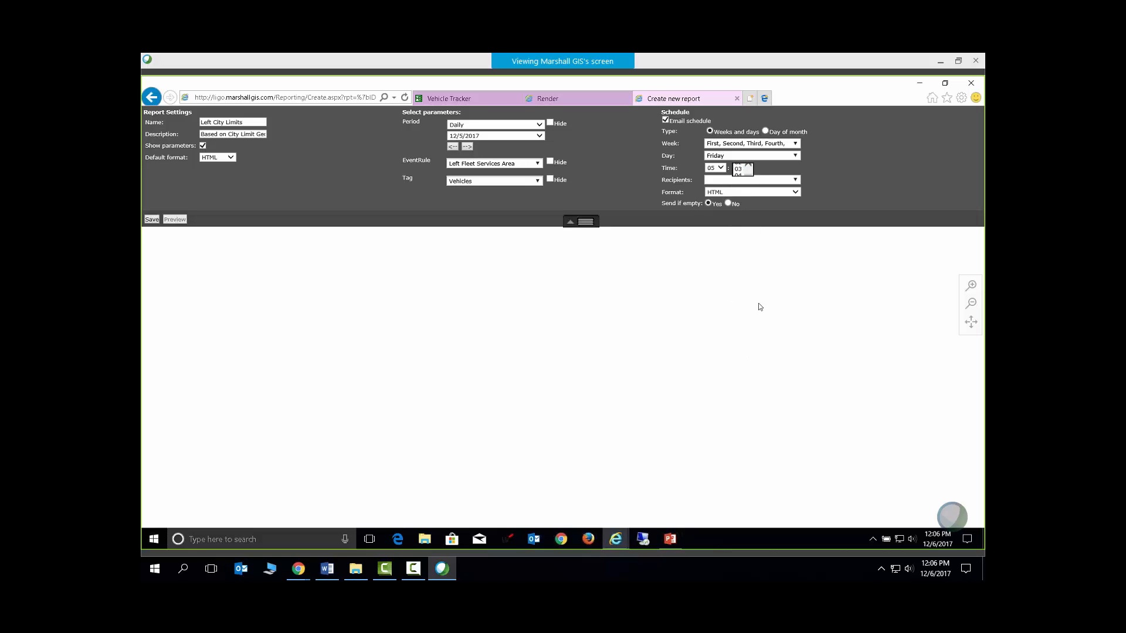
Choose the Users tag as the scheduled email's recipients and save the Left City Limits report
{"action": "left_click", "coordinate": [796, 179]}
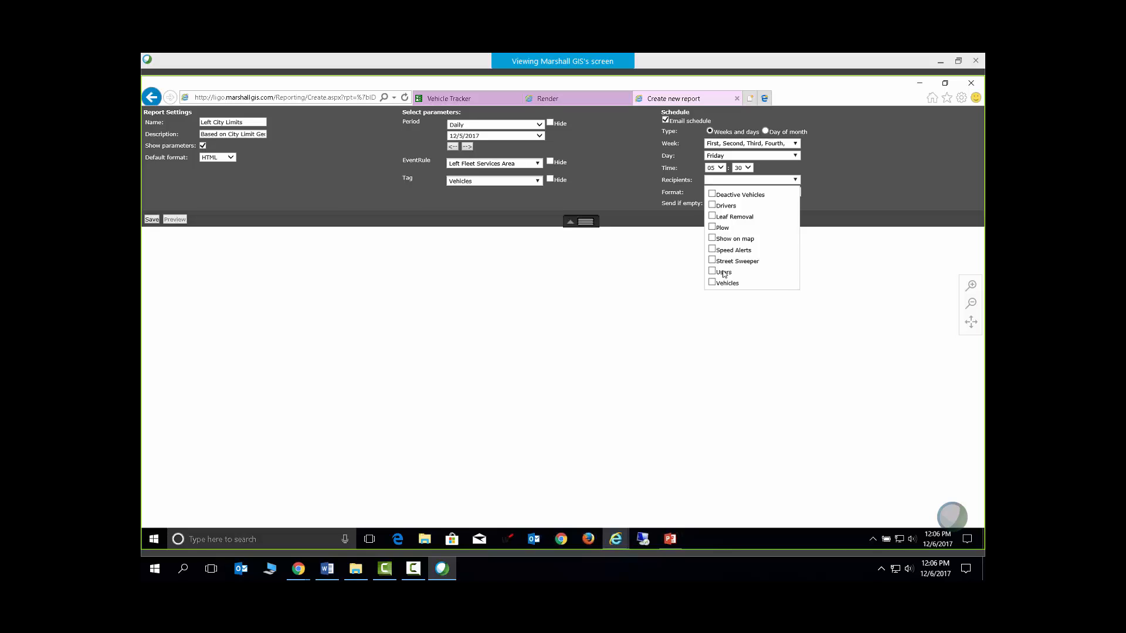
{"action": "left_click", "coordinate": [892, 170]}
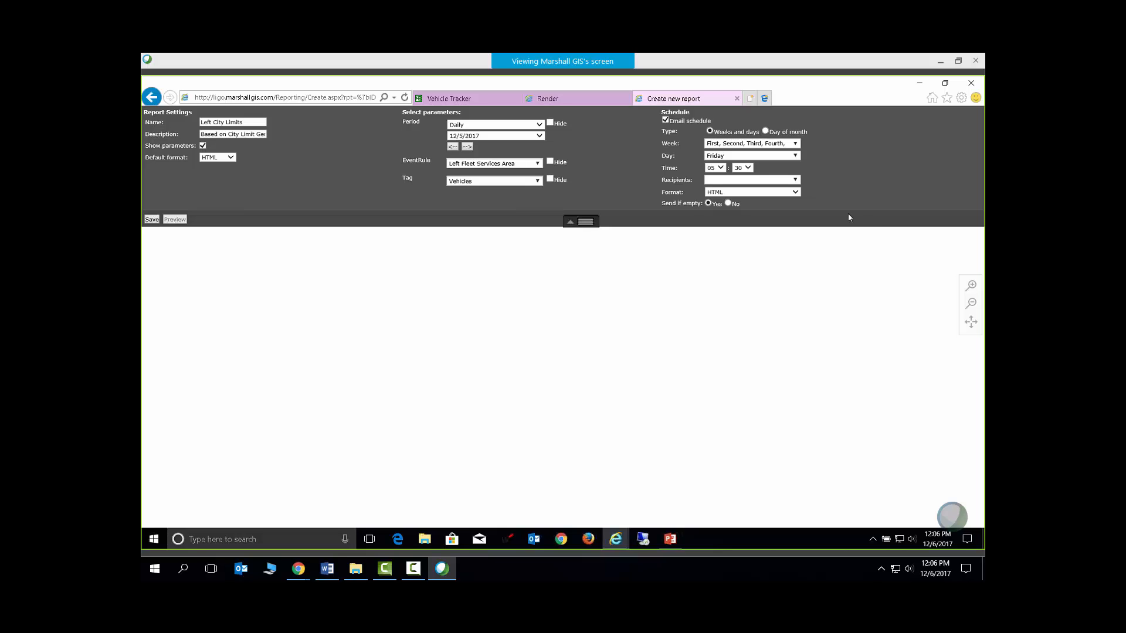
{"action": "left_click", "coordinate": [796, 180]}
{"action": "left_click", "coordinate": [712, 271]}
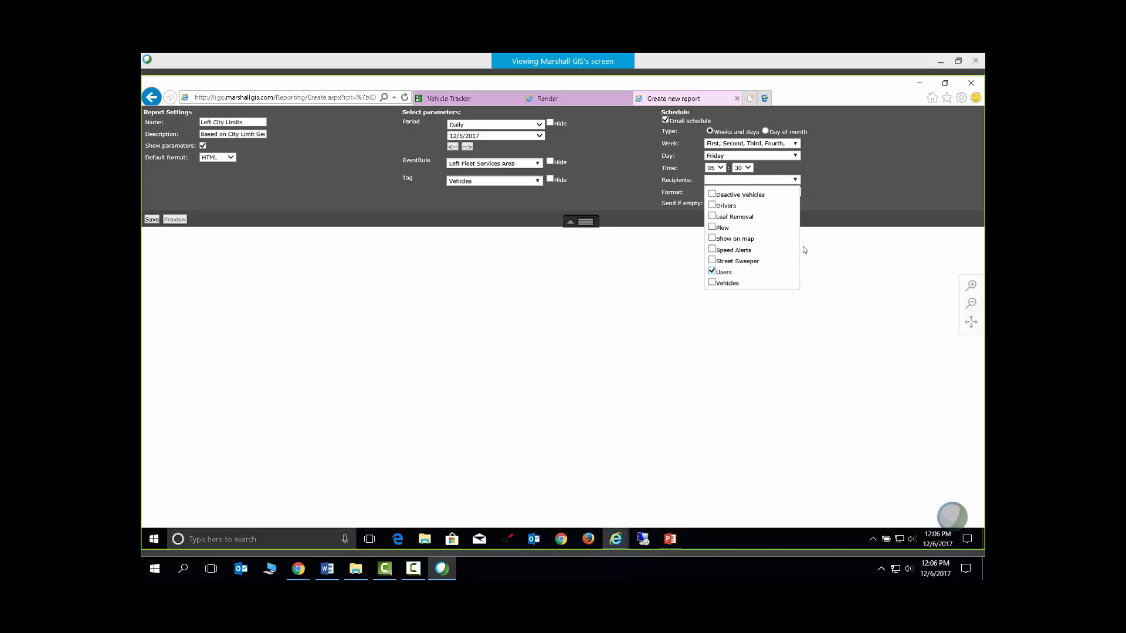
{"action": "left_click", "coordinate": [836, 196]}
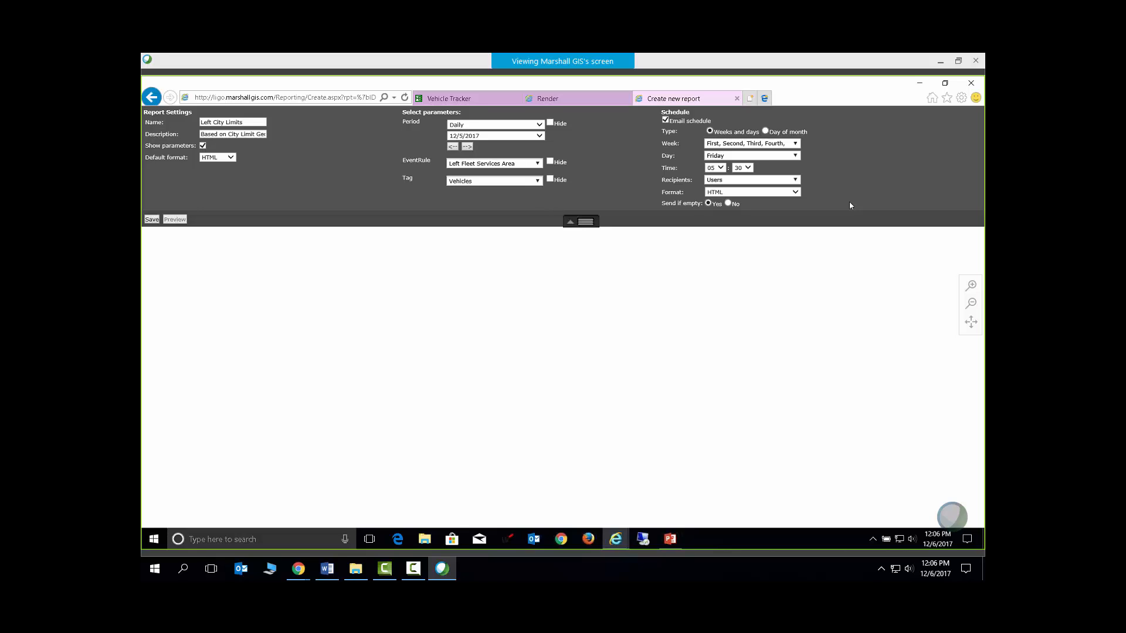
{"action": "left_click", "coordinate": [152, 220]}
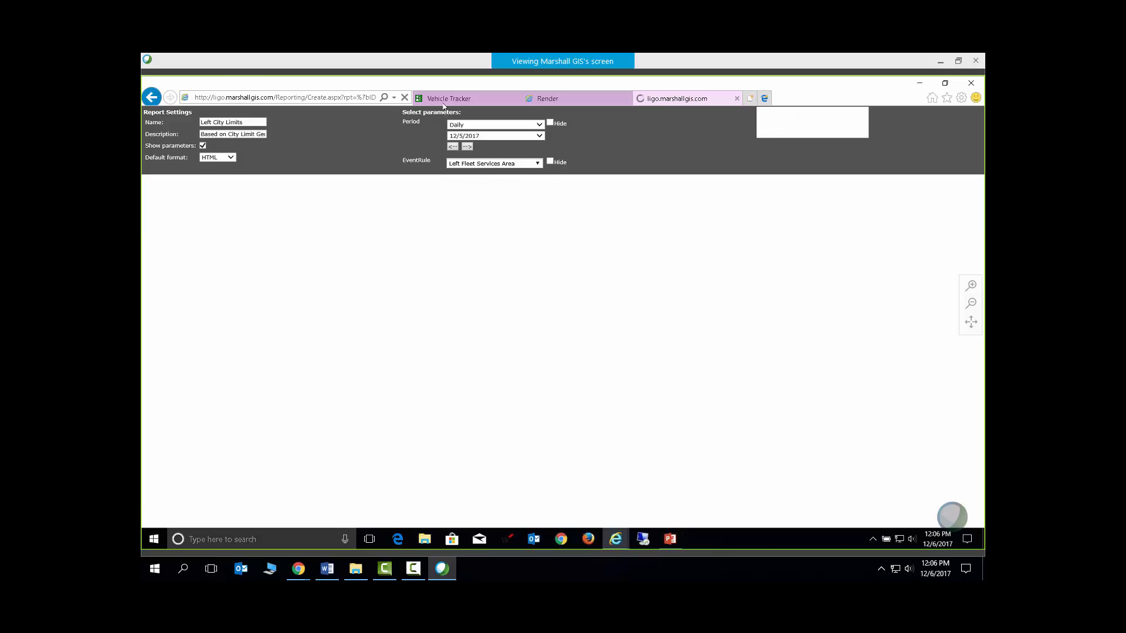
Delete the Left City Limits report from the report manager, confirm the deletion and close the manager
{"action": "left_click", "coordinate": [446, 100]}
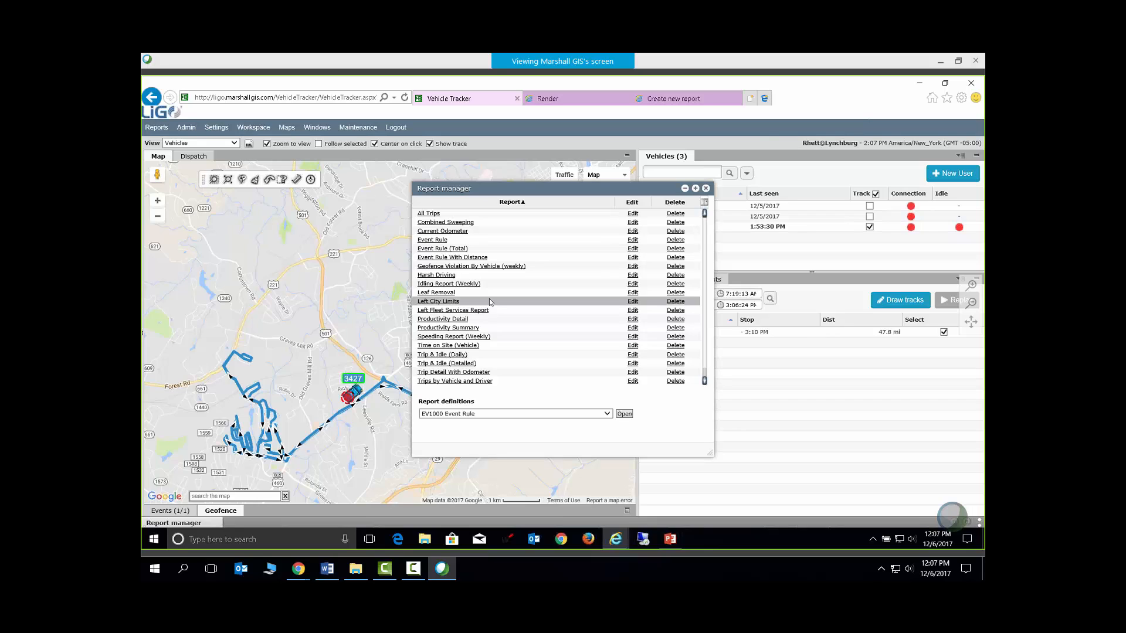
{"action": "left_click", "coordinate": [674, 303]}
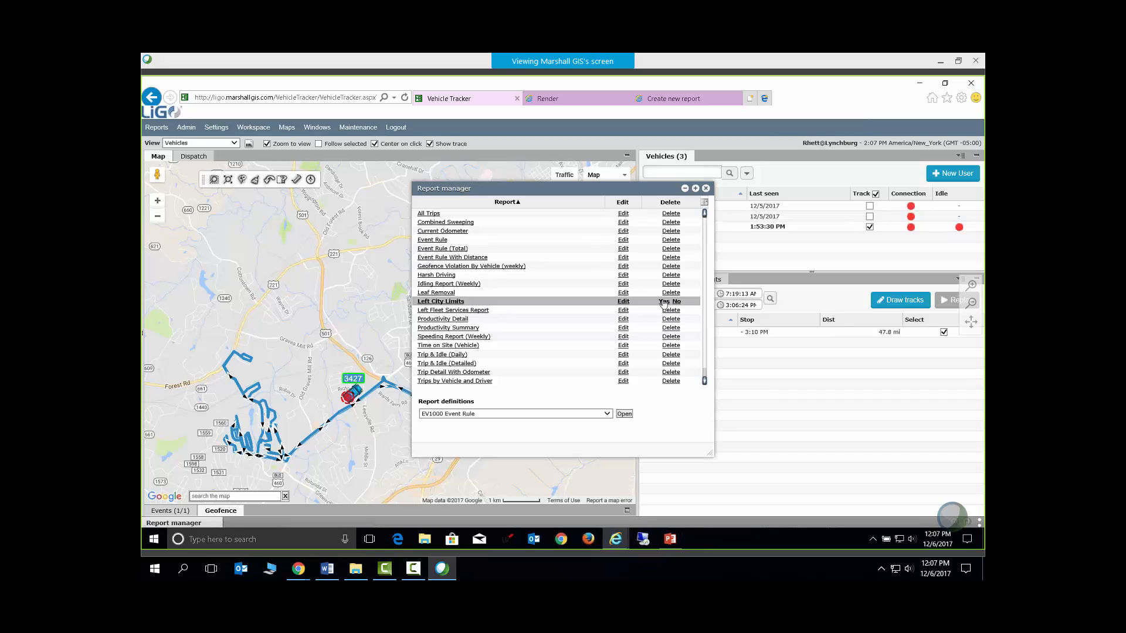
{"action": "left_click", "coordinate": [663, 302]}
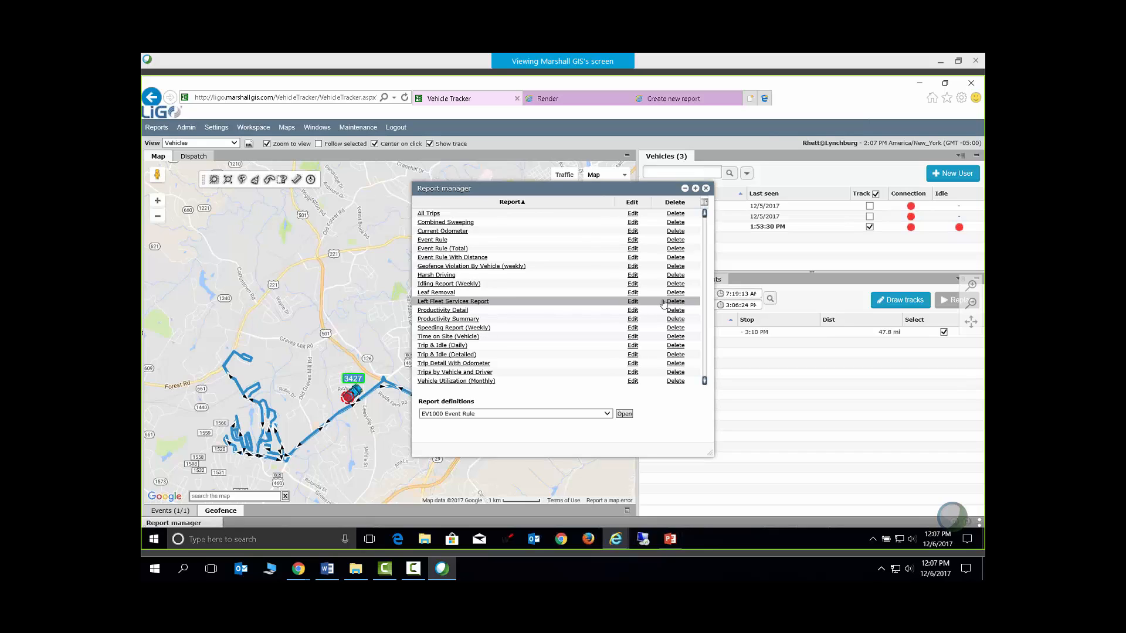
{"action": "left_click", "coordinate": [706, 189]}
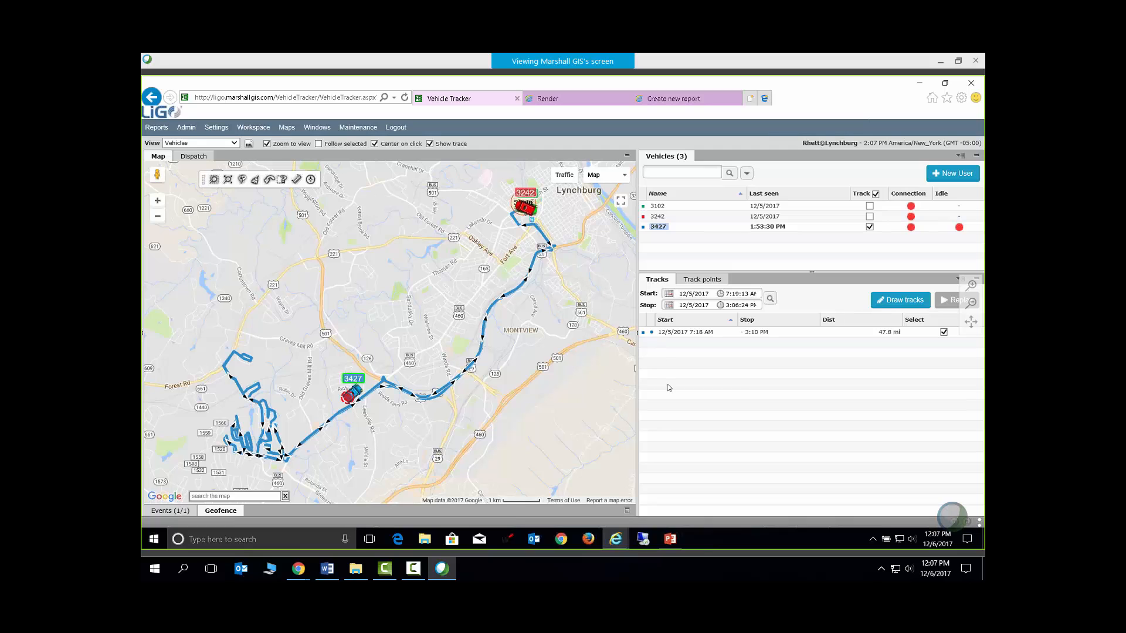
Switch to the Ligo Introductory Training presentation in PowerPoint and show the Q & A slide
{"action": "left_click", "coordinate": [670, 538]}
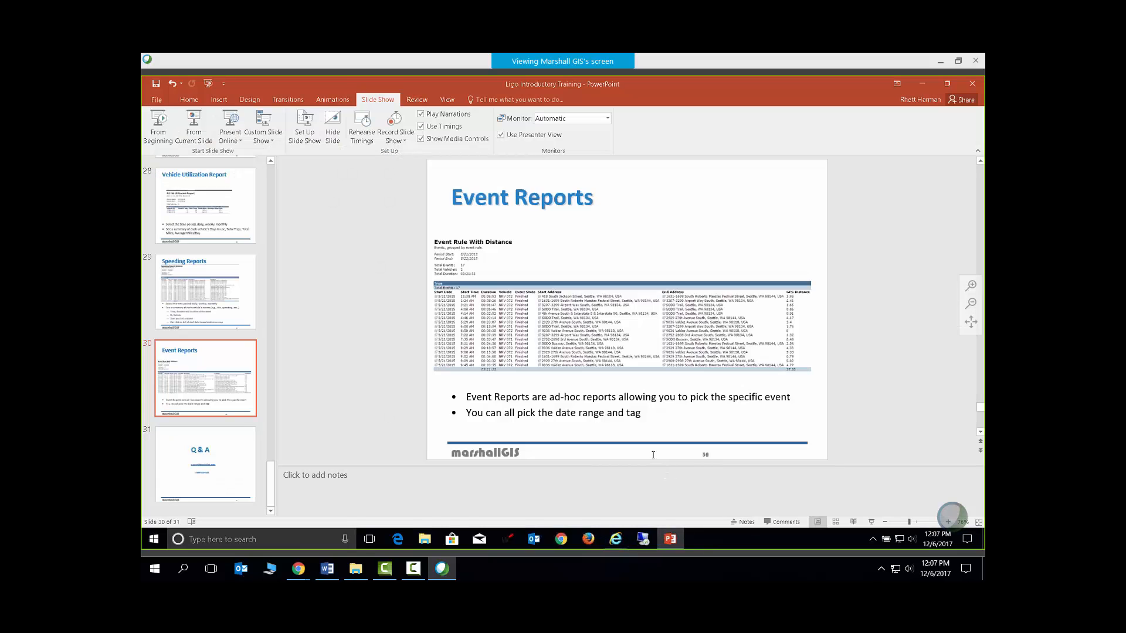
{"action": "left_click", "coordinate": [160, 466]}
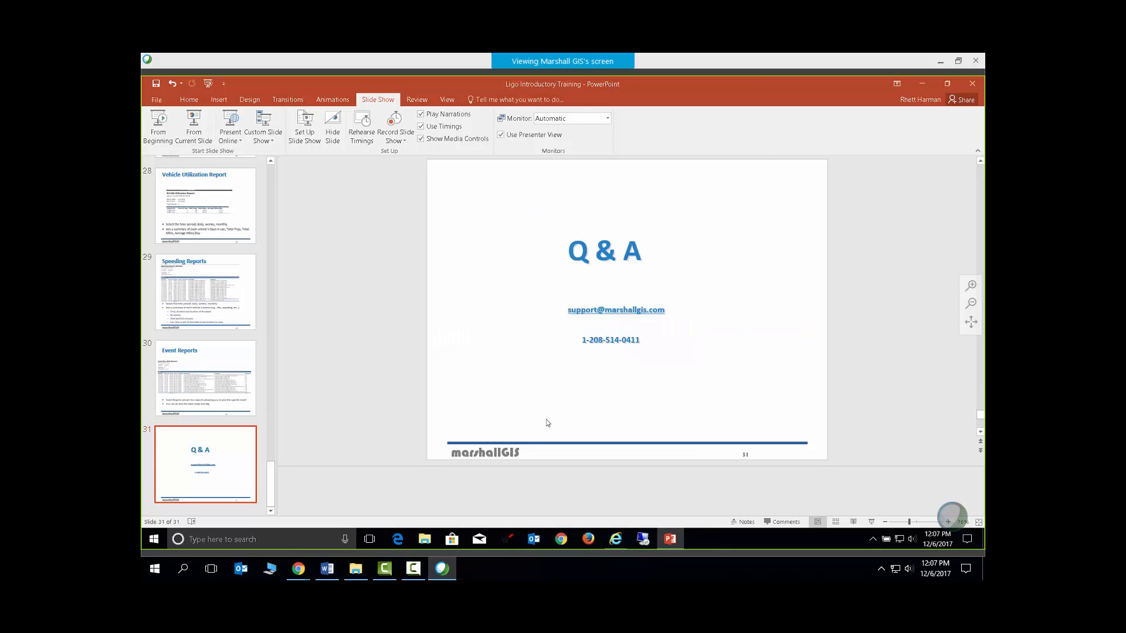
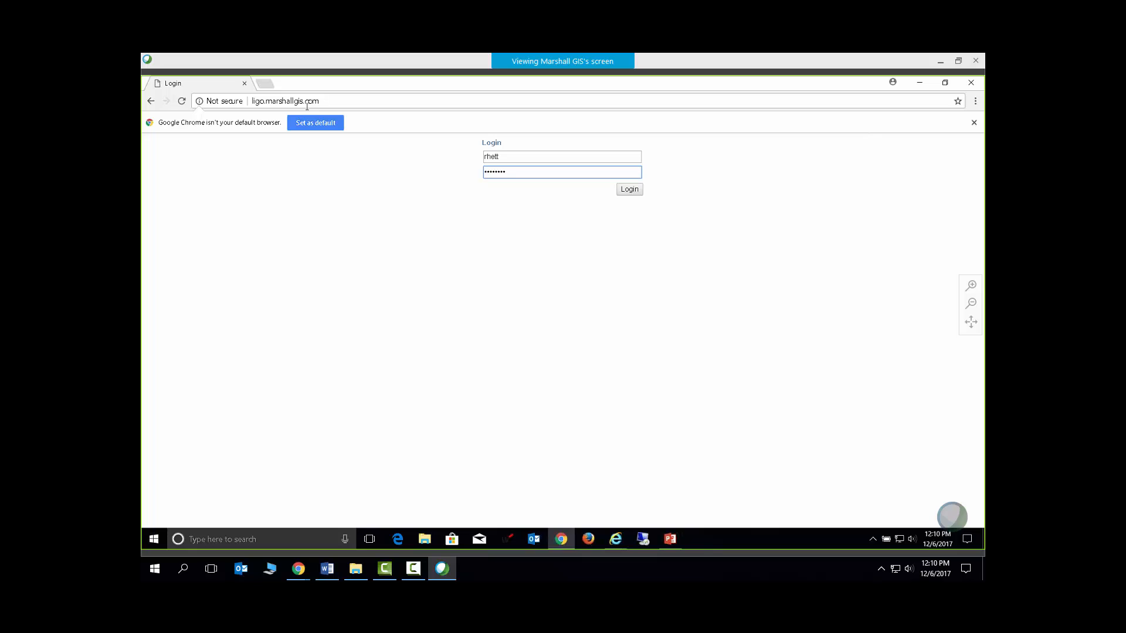
Submit the completed LiGO login form and open the Redmond application
{"action": "key", "text": "Return"}
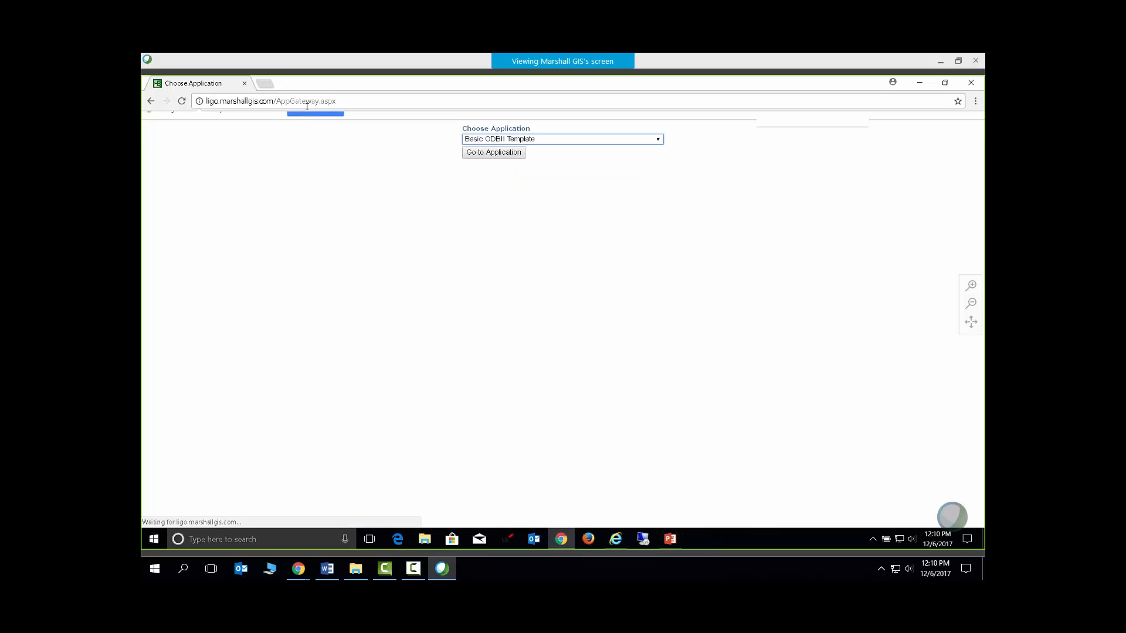
{"action": "left_click", "coordinate": [659, 132]}
{"action": "scroll", "coordinate": [537, 226], "scroll_direction": "down", "scroll_amount": 7}
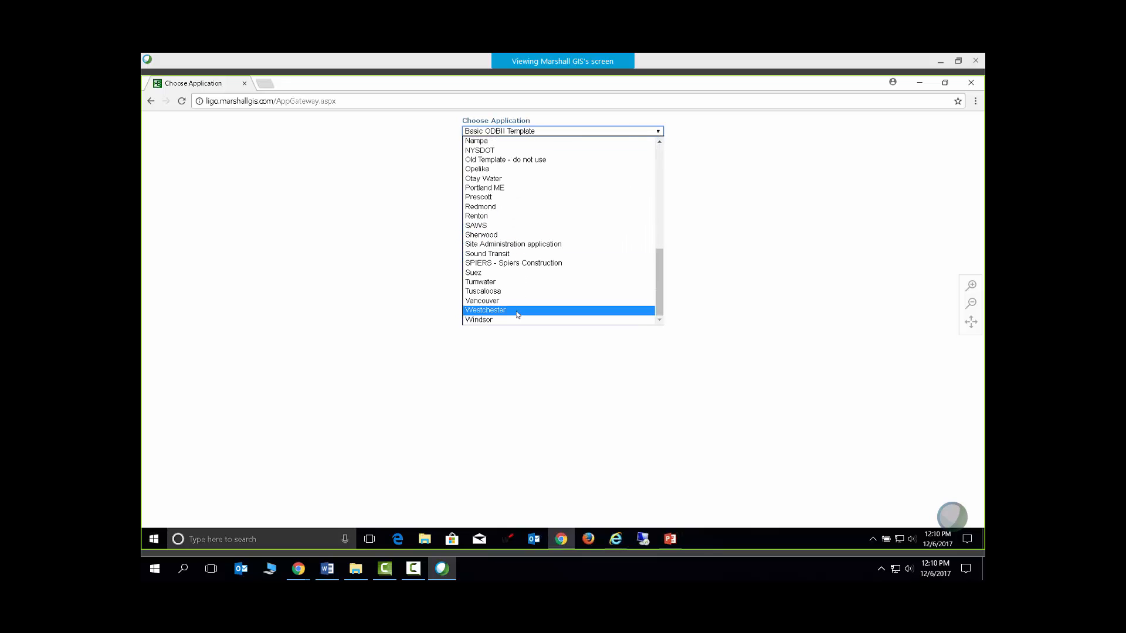
{"action": "left_click", "coordinate": [483, 208]}
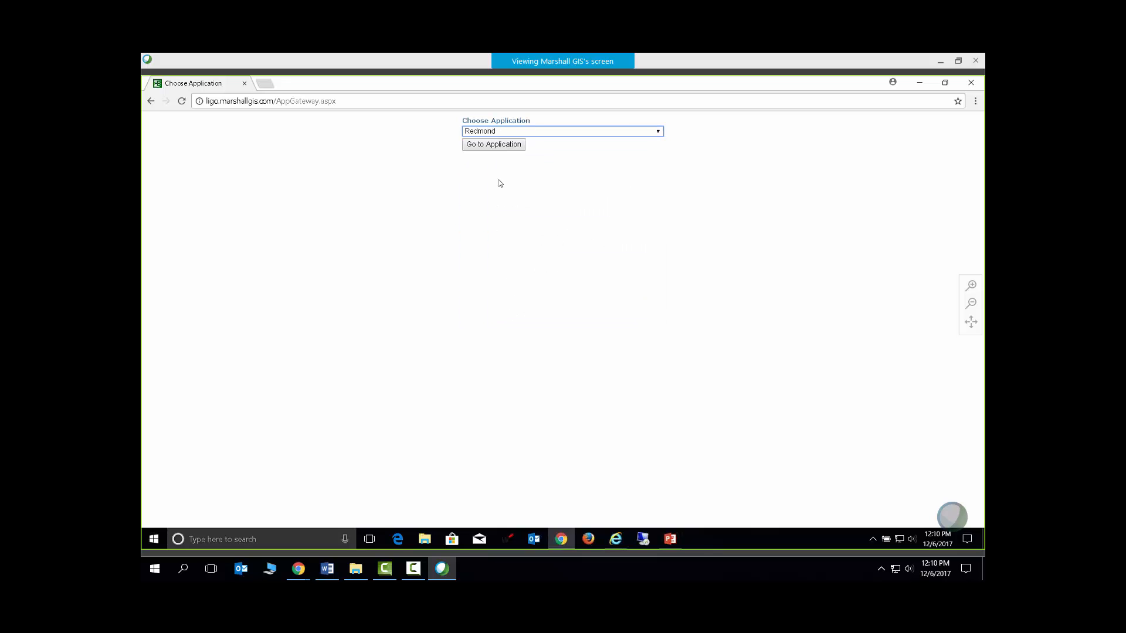
{"action": "left_click", "coordinate": [498, 150]}
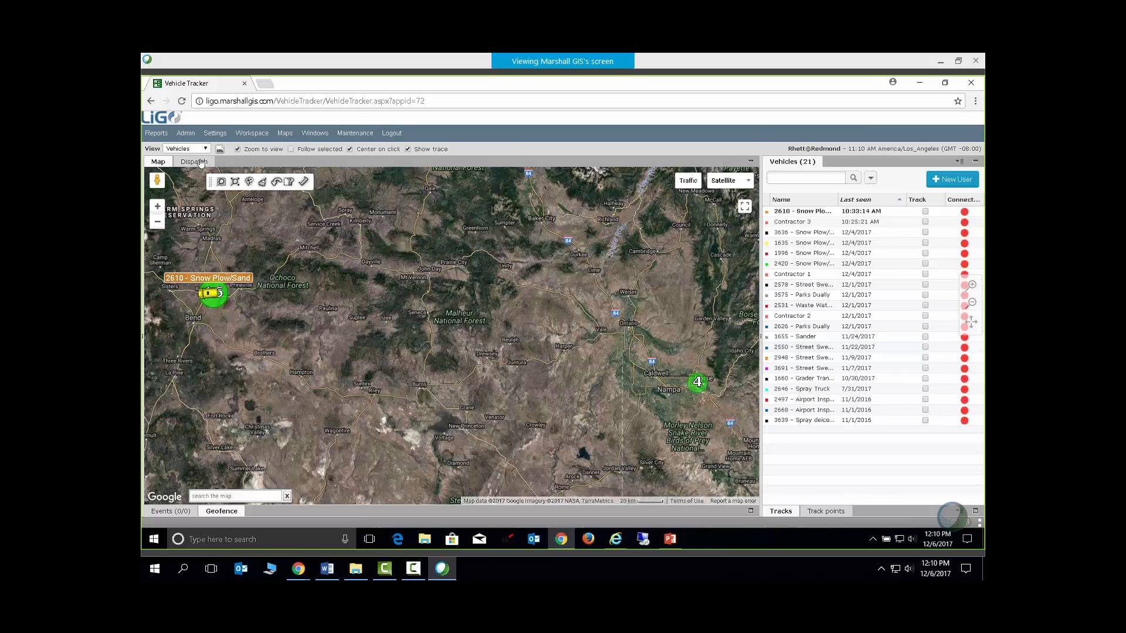
Change the base map from Satellite to Map and filter the vehicle view to Snow & Ice
{"action": "left_click", "coordinate": [727, 180]}
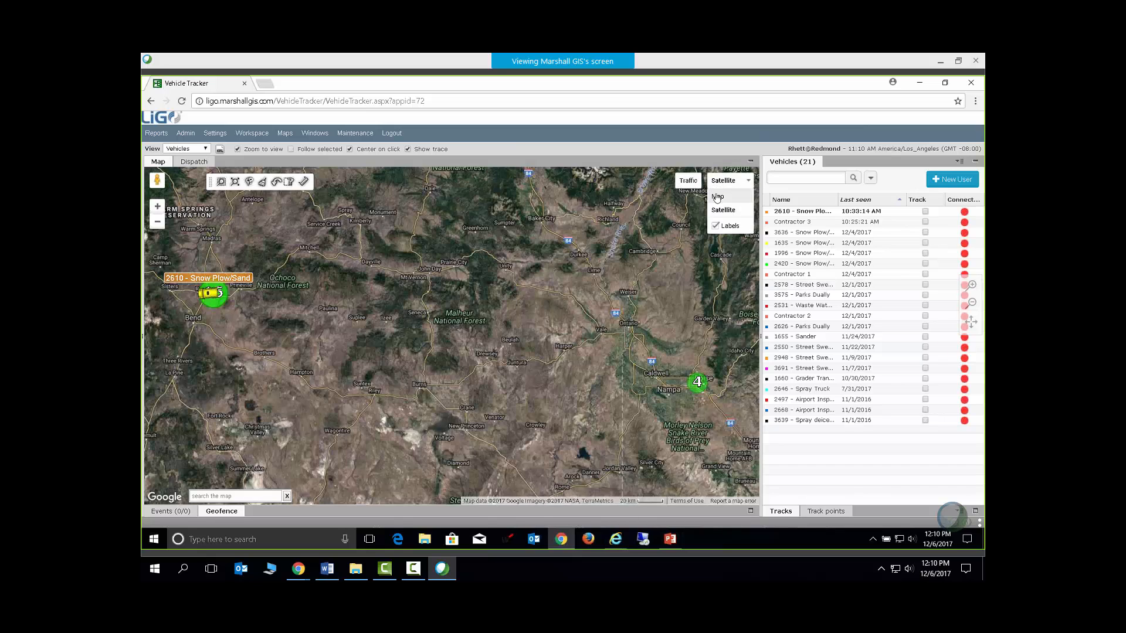
{"action": "left_click", "coordinate": [718, 197]}
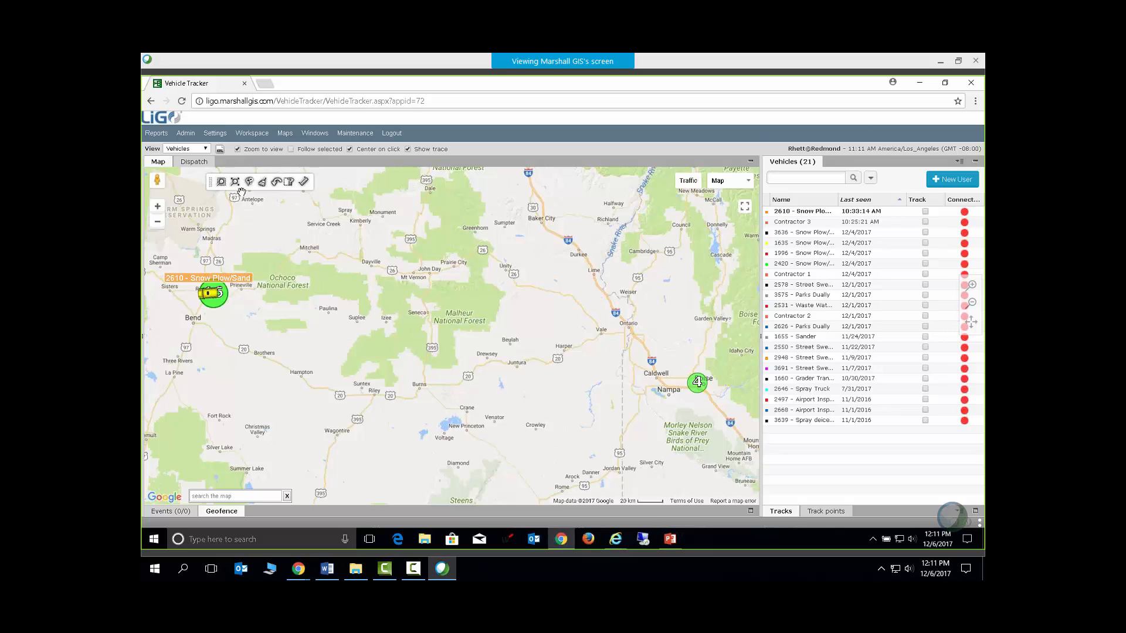
{"action": "left_click", "coordinate": [206, 149]}
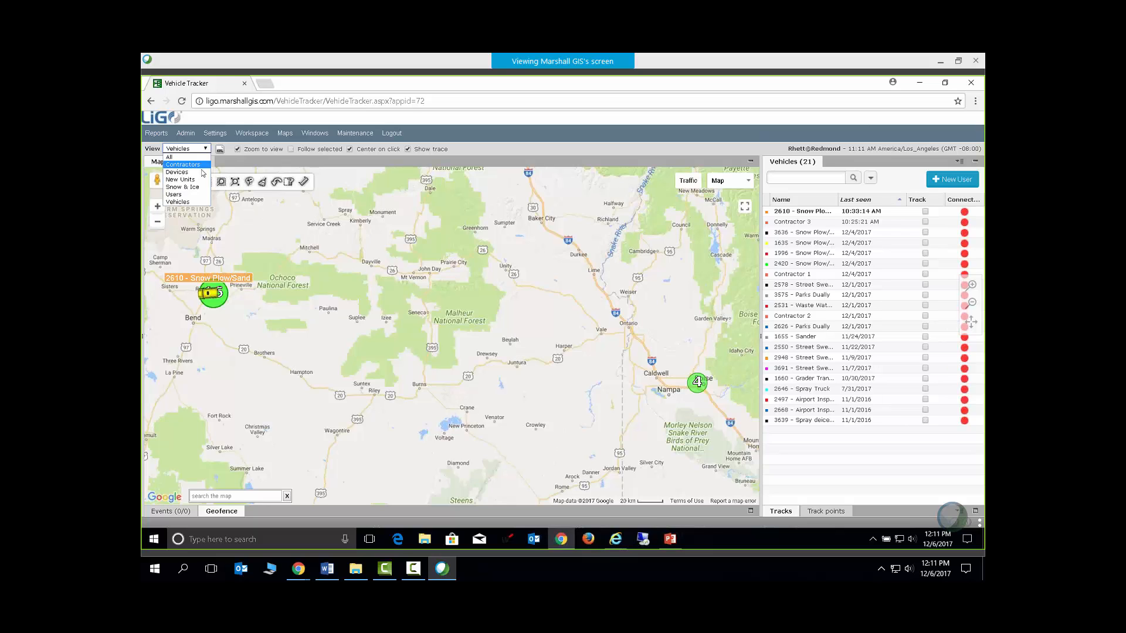
{"action": "left_click", "coordinate": [182, 187]}
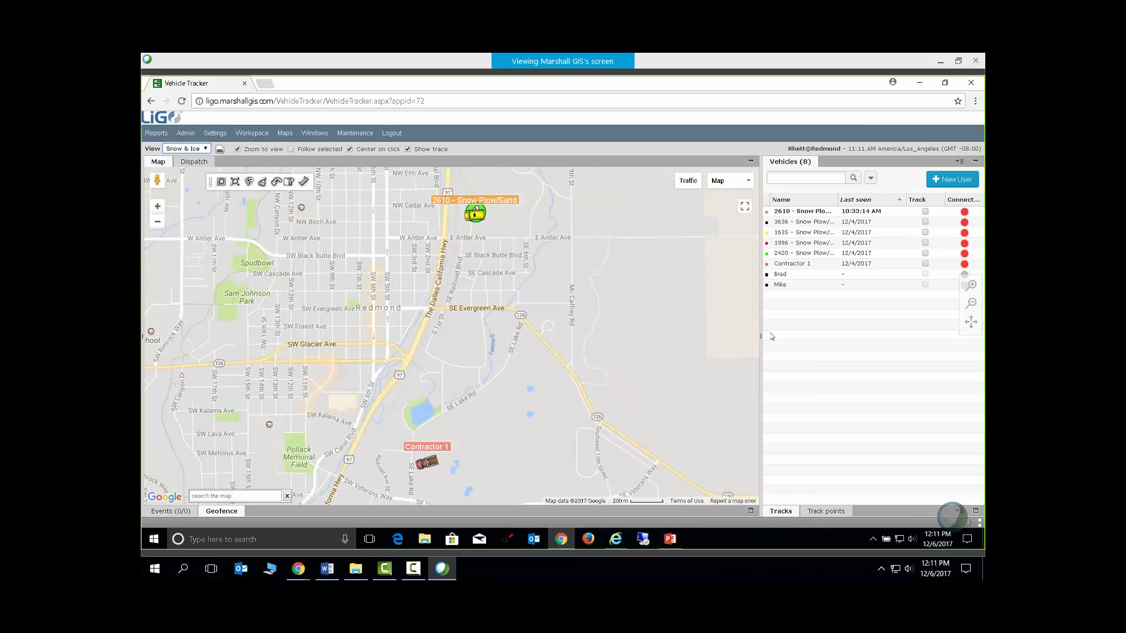
Widen the vehicle list, expand the Tracks list and set its start date to 12/31/2015
{"action": "left_click_drag", "start_coordinate": [761, 334], "coordinate": [680, 338]}
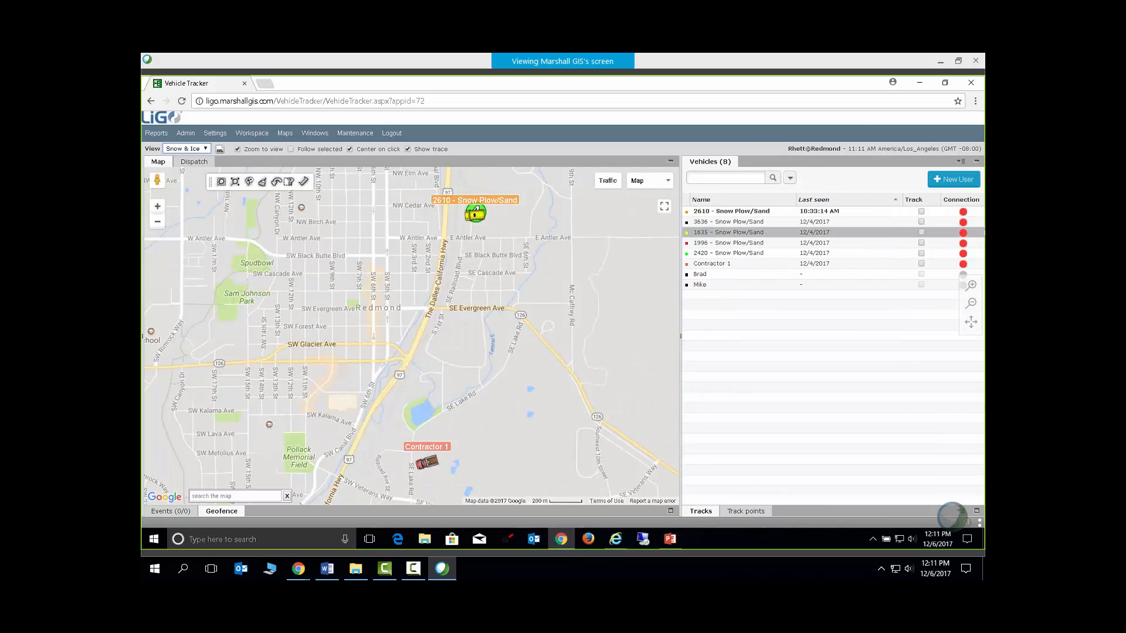
{"action": "left_click", "coordinate": [704, 512]}
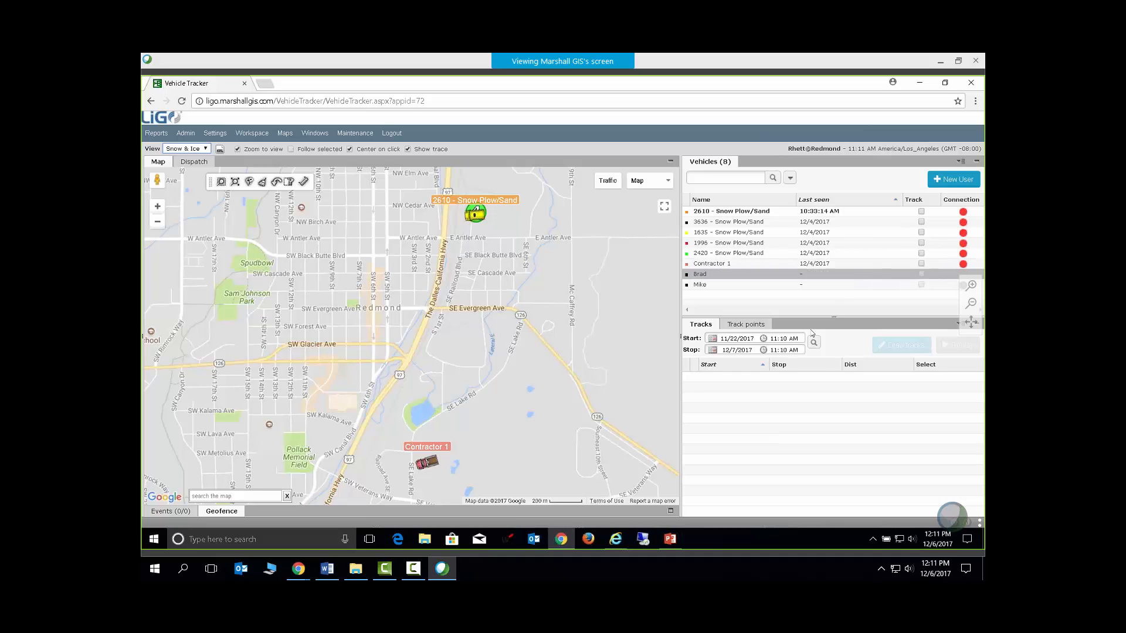
{"action": "left_click", "coordinate": [735, 339]}
{"action": "left_click", "coordinate": [714, 351]}
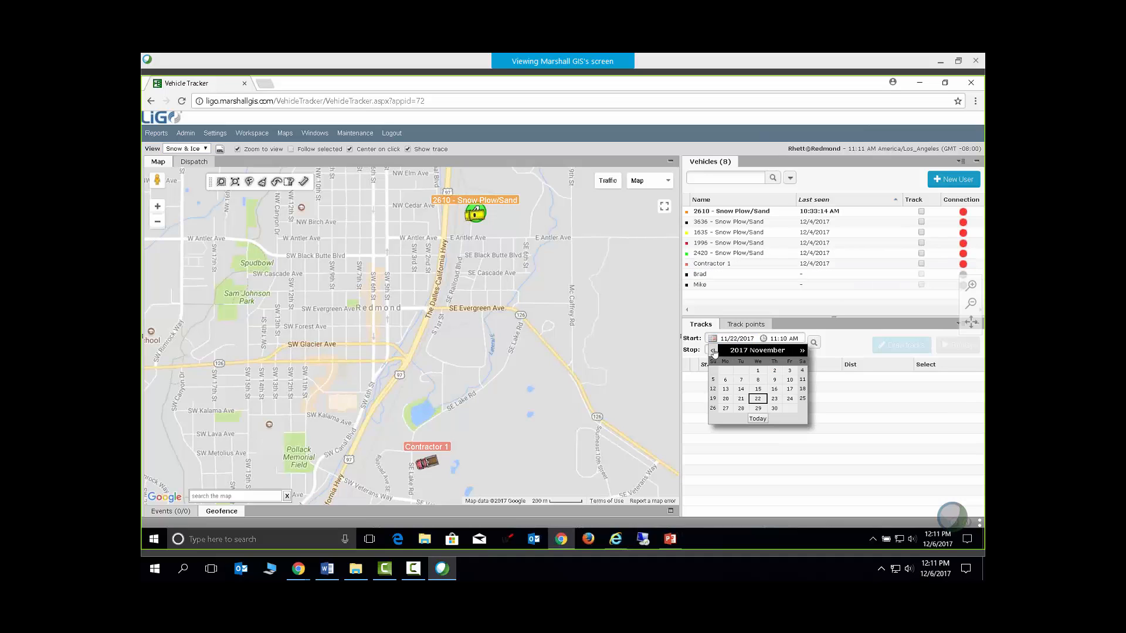
{"action": "left_click", "coordinate": [714, 351]}
{"action": "left_click", "coordinate": [714, 351]}
{"action": "left_click", "coordinate": [714, 352]}
{"action": "left_click", "coordinate": [713, 351]}
{"action": "left_click", "coordinate": [714, 351]}
{"action": "left_click", "coordinate": [714, 352]}
{"action": "left_click", "coordinate": [715, 352]}
{"action": "left_click", "coordinate": [715, 352]}
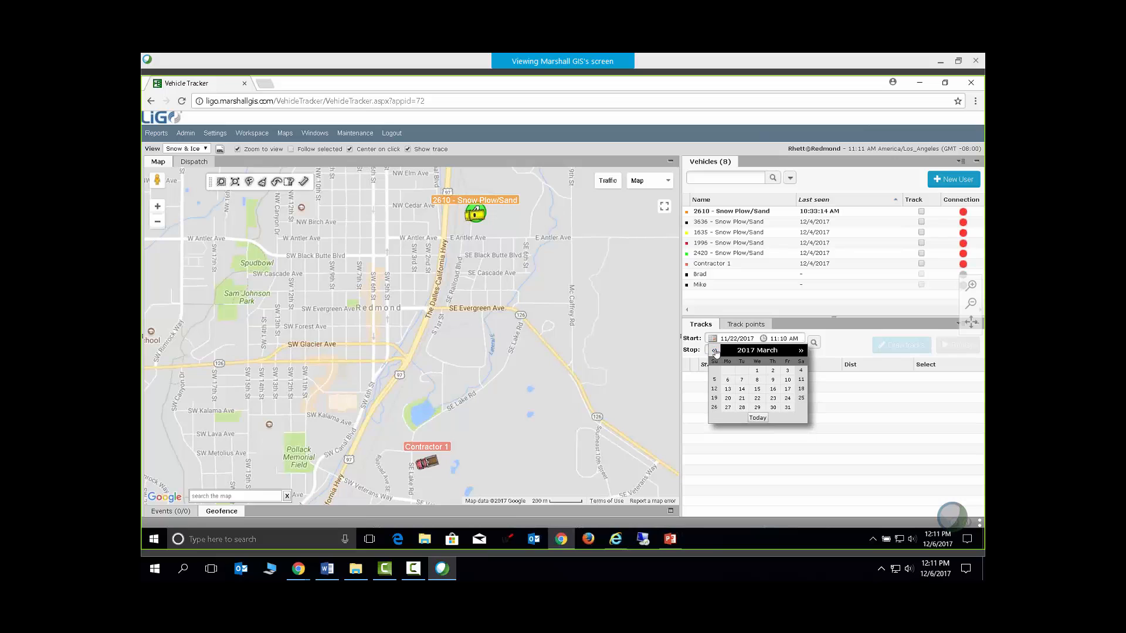
{"action": "left_click", "coordinate": [716, 353]}
{"action": "left_click", "coordinate": [715, 352]}
{"action": "left_click", "coordinate": [716, 352]}
{"action": "left_click", "coordinate": [716, 352]}
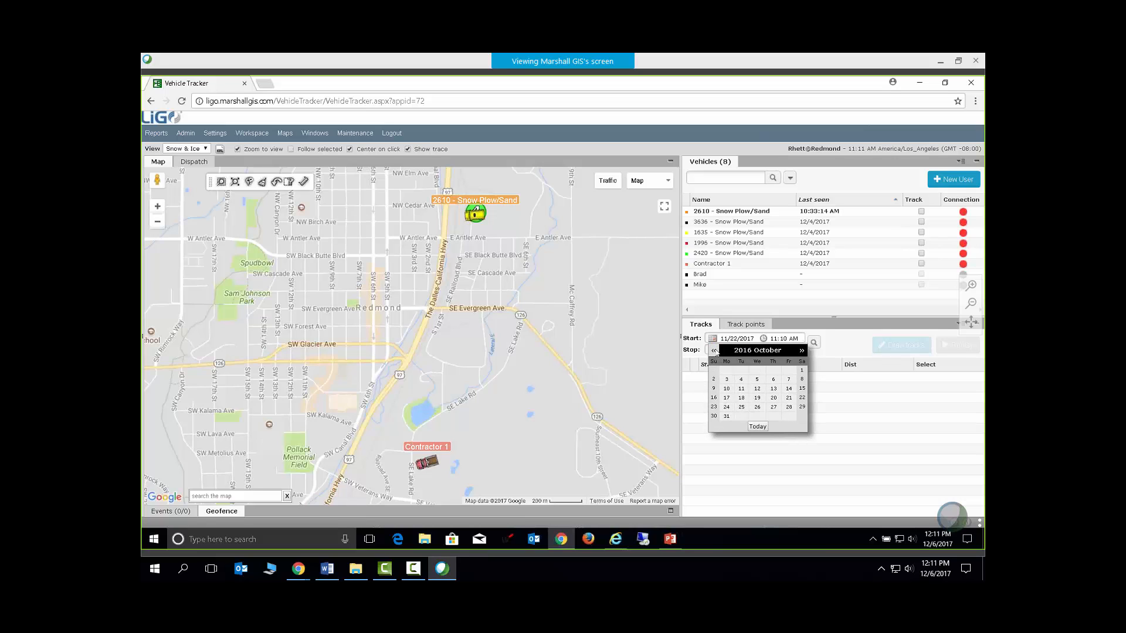
{"action": "left_click", "coordinate": [716, 352]}
{"action": "left_click", "coordinate": [715, 352]}
{"action": "left_click", "coordinate": [715, 352]}
{"action": "left_click", "coordinate": [716, 352]}
{"action": "left_click", "coordinate": [716, 352]}
{"action": "left_click", "coordinate": [716, 352]}
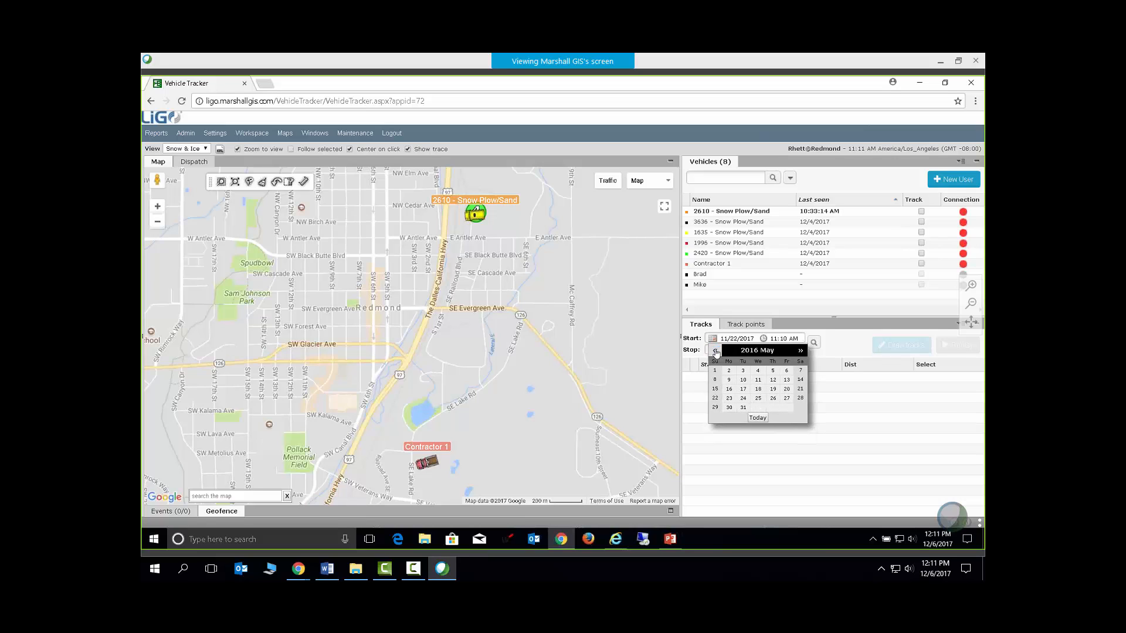
{"action": "left_click", "coordinate": [715, 352]}
{"action": "left_click", "coordinate": [715, 352]}
{"action": "left_click", "coordinate": [716, 352]}
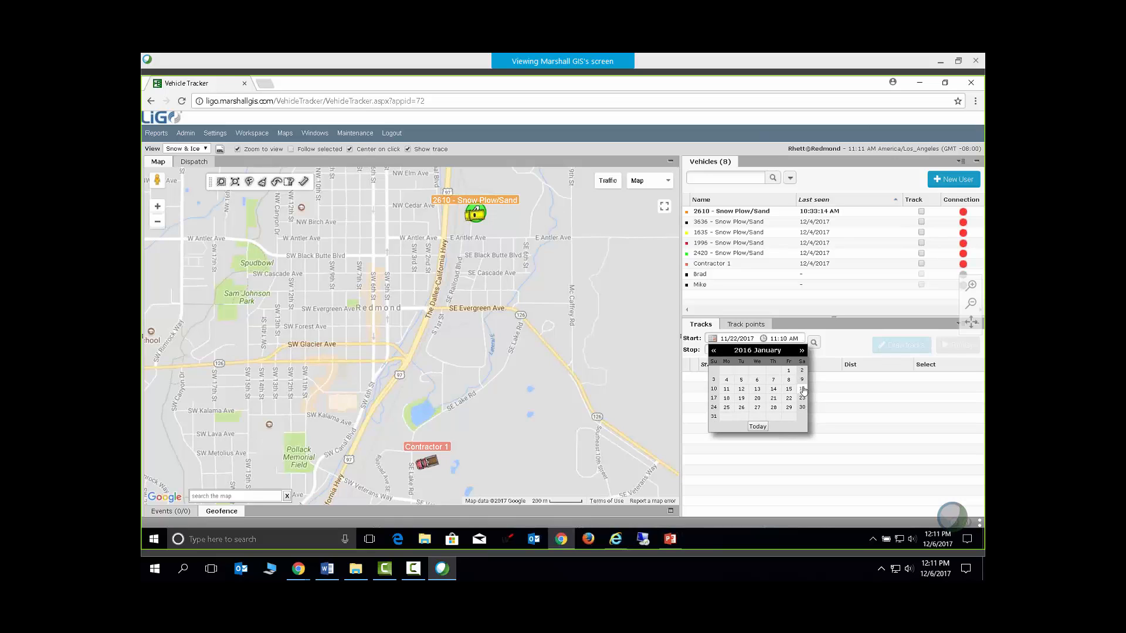
{"action": "left_click", "coordinate": [714, 351]}
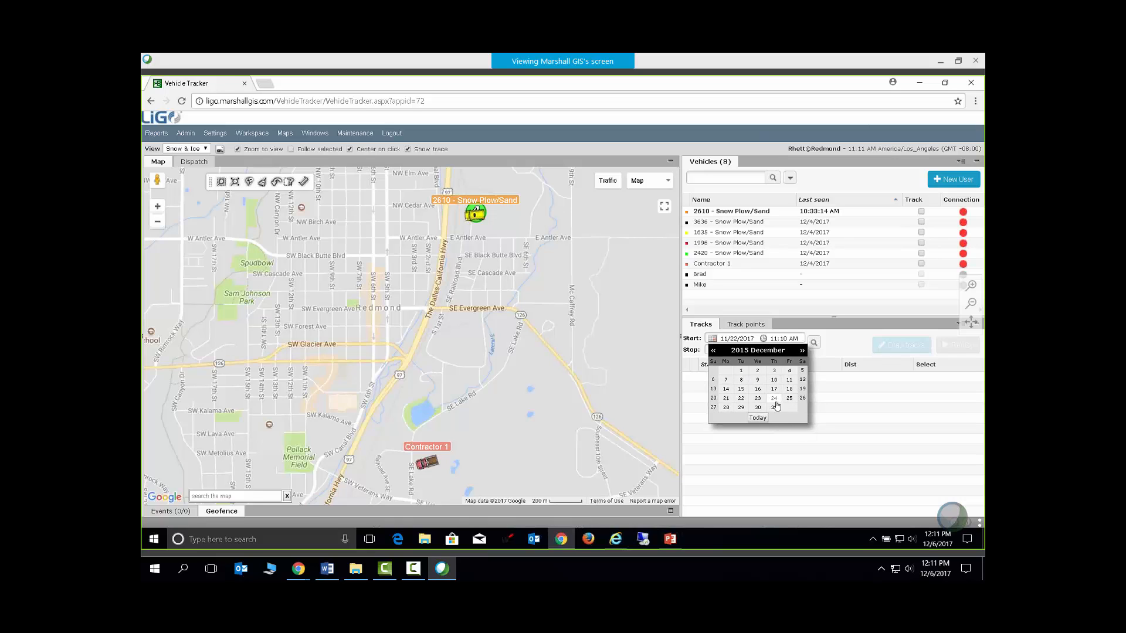
{"action": "left_click", "coordinate": [773, 407]}
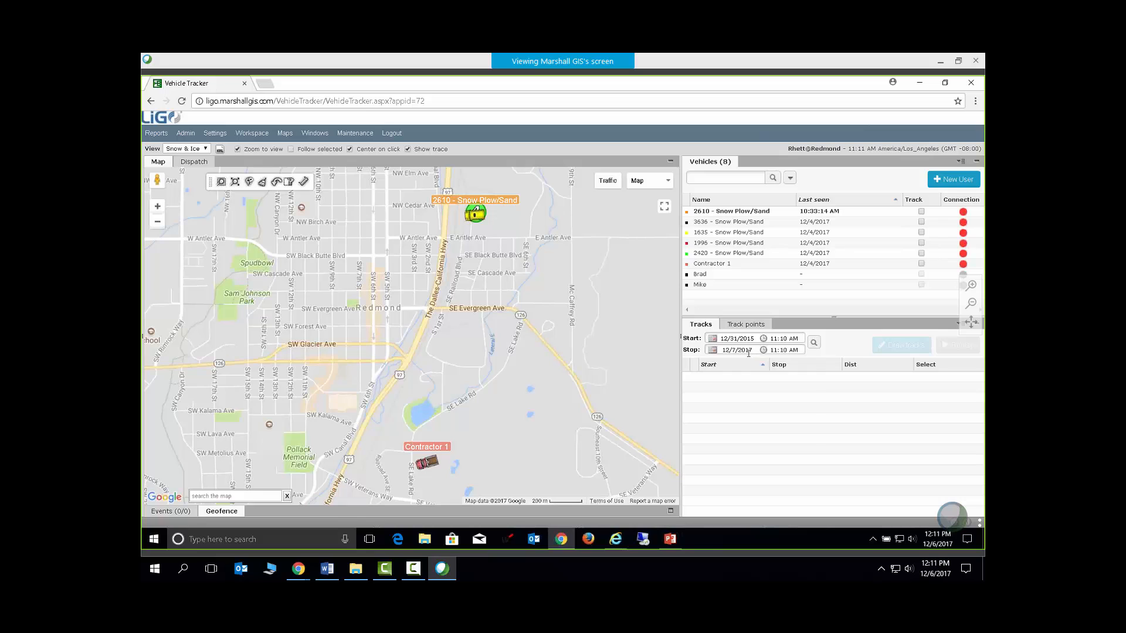
Set the stop date of the Tracks list to 2/1/2016
{"action": "left_click", "coordinate": [713, 350]}
{"action": "left_click", "coordinate": [712, 362]}
{"action": "left_click", "coordinate": [712, 362]}
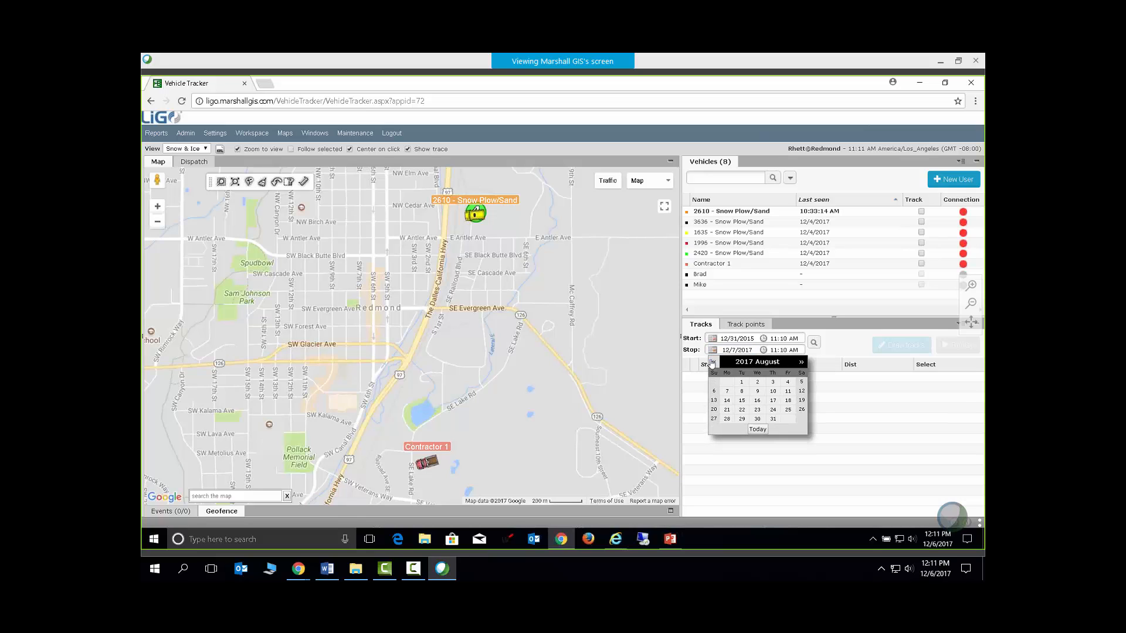
{"action": "left_click", "coordinate": [712, 362]}
{"action": "left_click", "coordinate": [712, 361]}
{"action": "left_click", "coordinate": [712, 362]}
{"action": "left_click", "coordinate": [712, 362]}
{"action": "left_click", "coordinate": [712, 362]}
{"action": "left_click", "coordinate": [712, 362]}
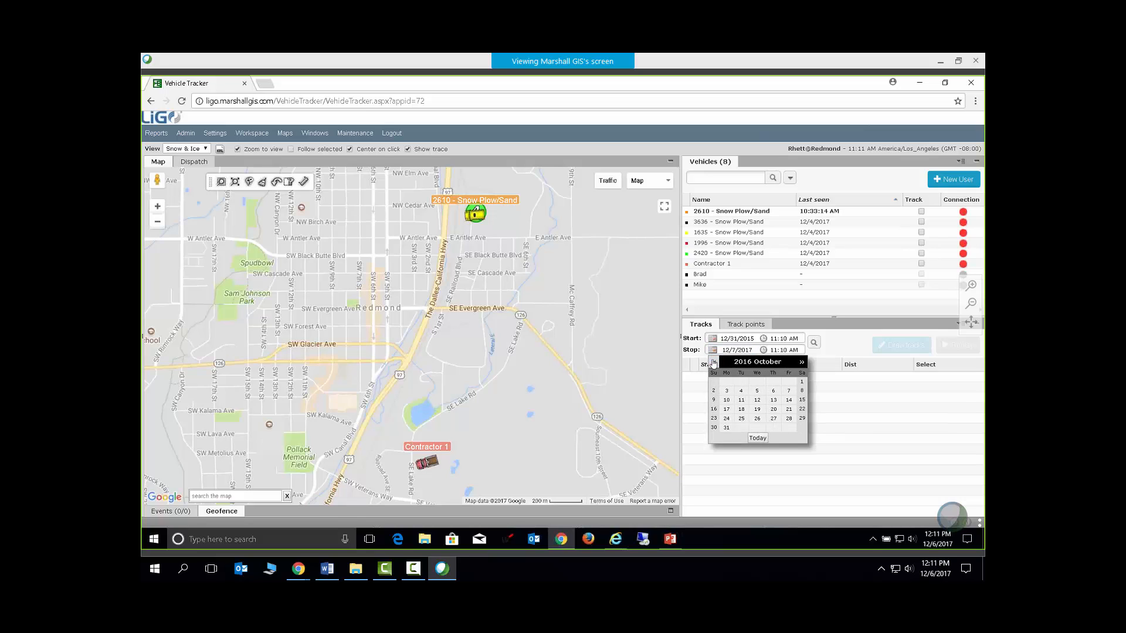
{"action": "left_click", "coordinate": [712, 362]}
{"action": "left_click", "coordinate": [712, 362]}
{"action": "left_click", "coordinate": [712, 362]}
{"action": "left_click", "coordinate": [712, 362]}
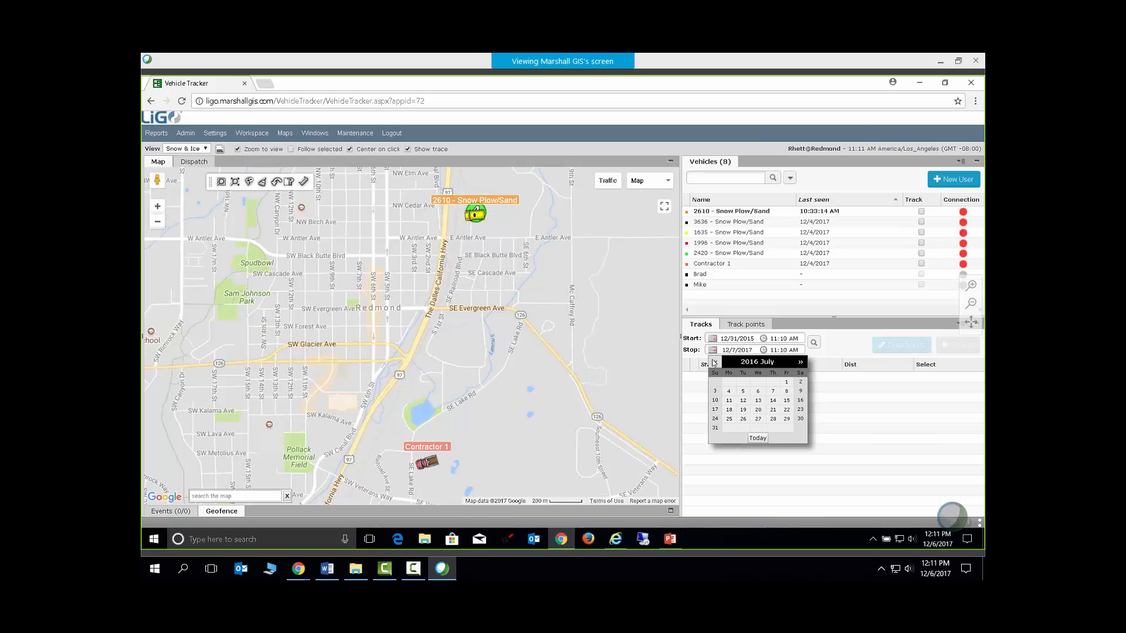
{"action": "left_click", "coordinate": [712, 362]}
{"action": "left_click", "coordinate": [712, 362]}
{"action": "left_click", "coordinate": [714, 362]}
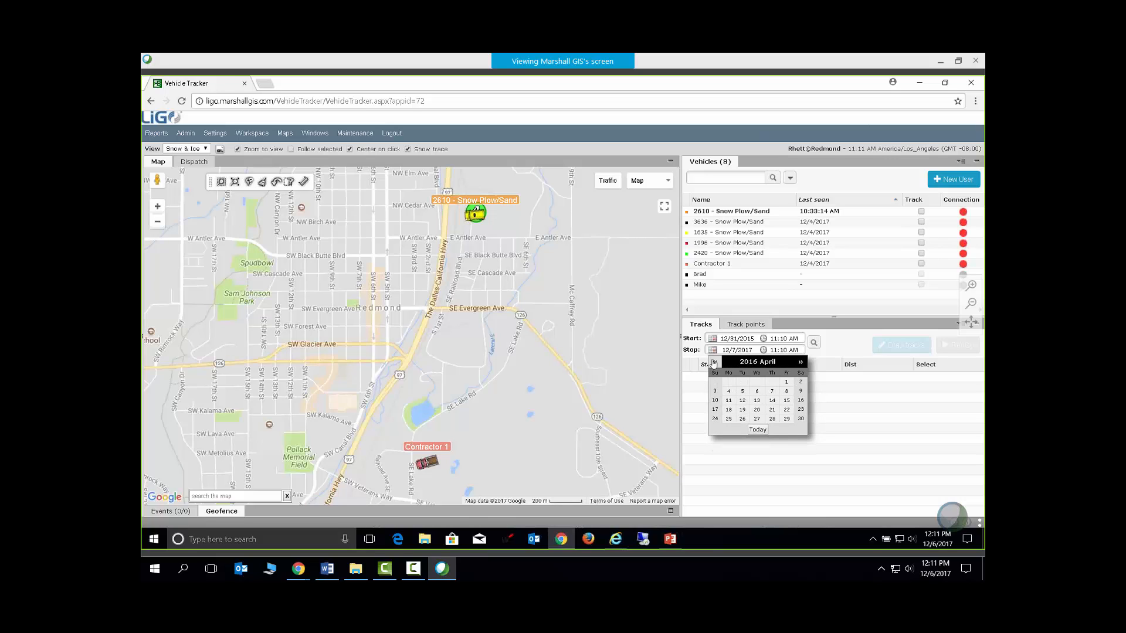
{"action": "left_click", "coordinate": [713, 362]}
{"action": "left_click", "coordinate": [713, 362]}
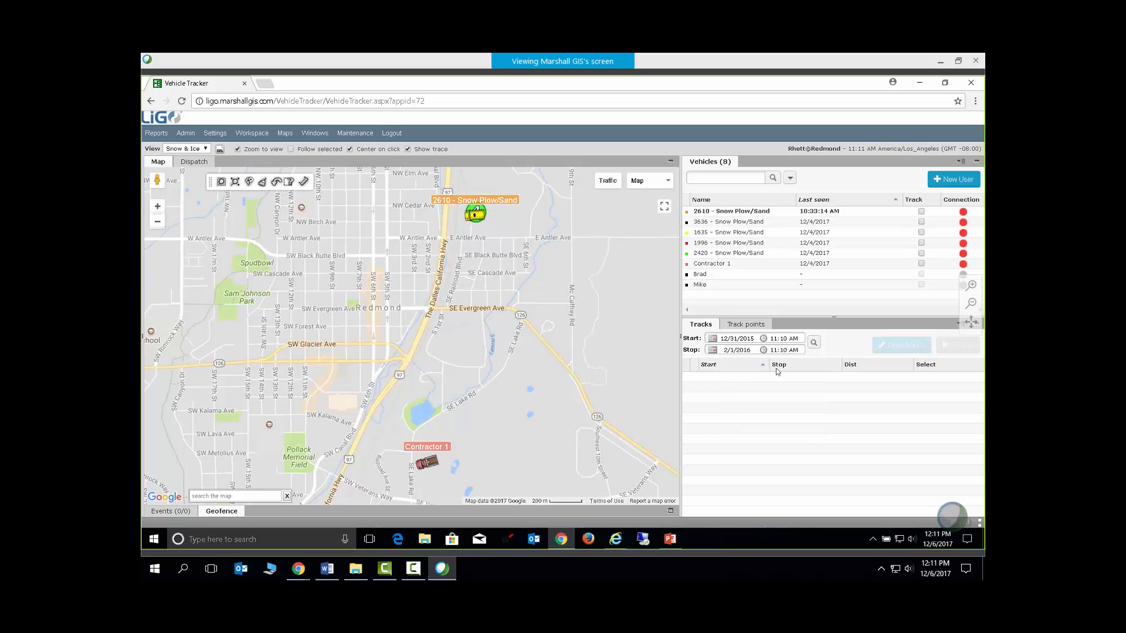
{"action": "left_click", "coordinate": [726, 382]}
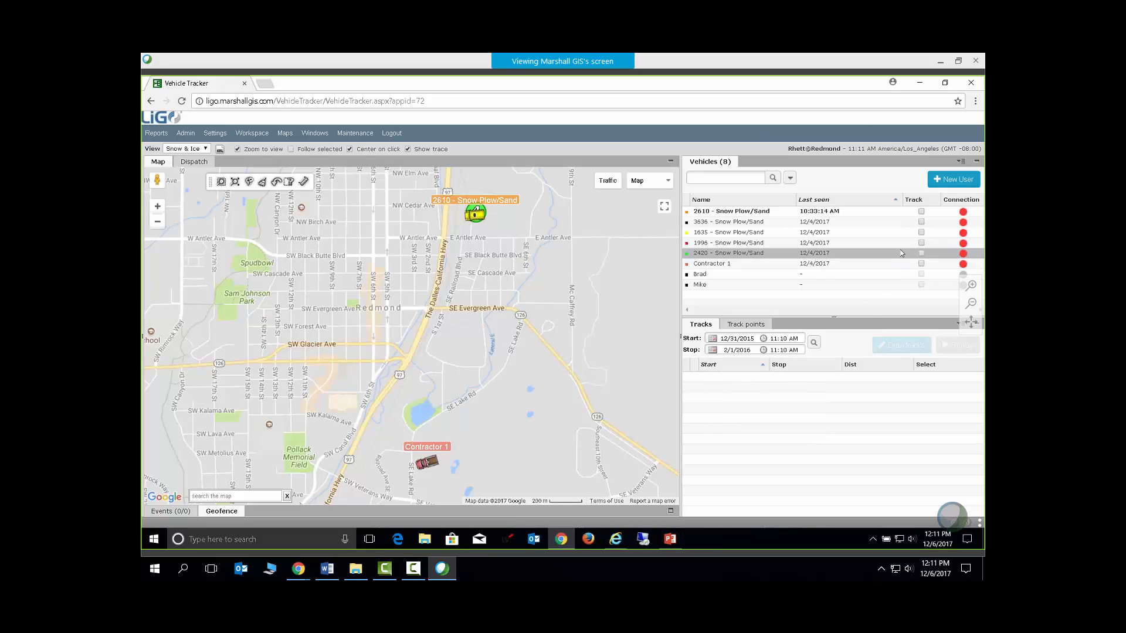
Load the tracks of Snow Plow/Sand vehicles 2610, 3636, 1635, 1996 and 2420, and browse the widened track list back to early January 2016
{"action": "left_click", "coordinate": [921, 211]}
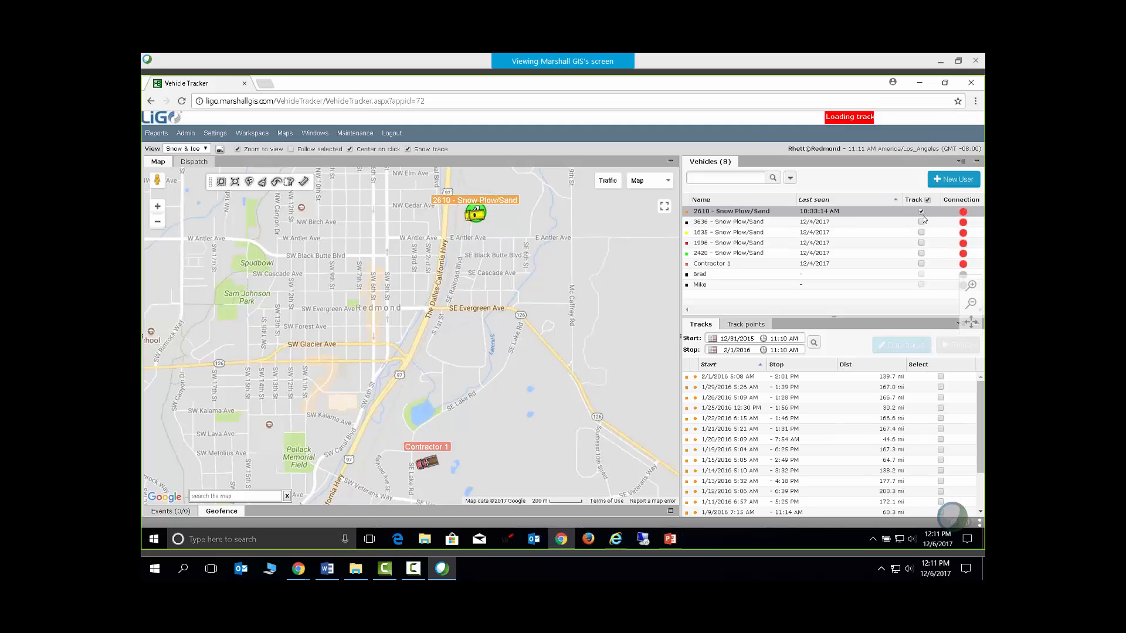
{"action": "left_click", "coordinate": [922, 222]}
{"action": "left_click", "coordinate": [923, 232]}
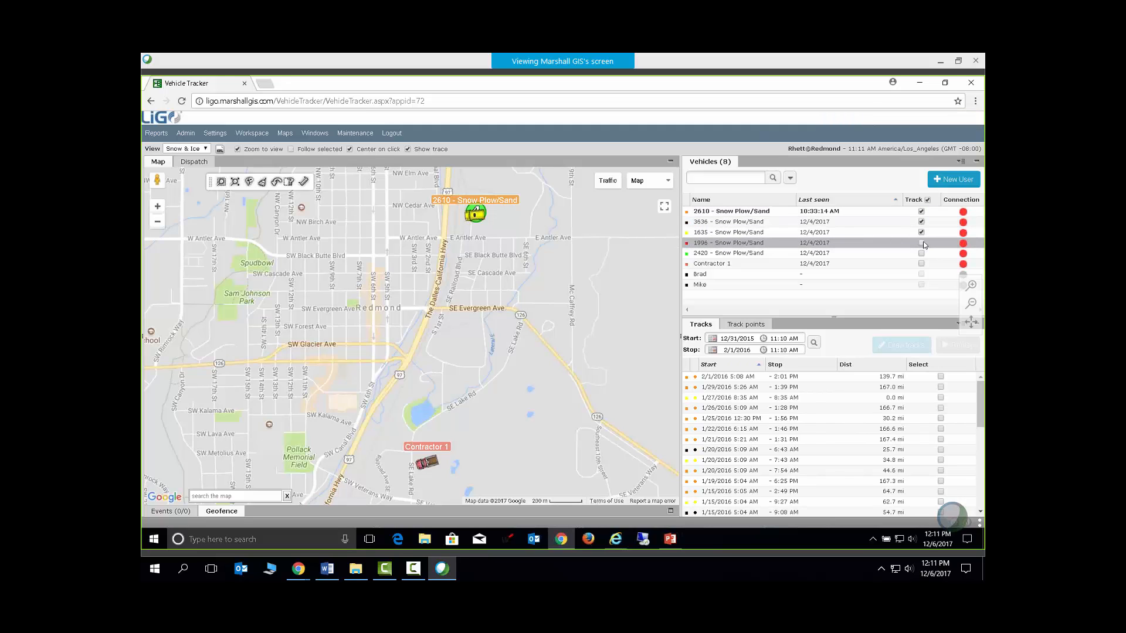
{"action": "left_click", "coordinate": [924, 244]}
{"action": "left_click", "coordinate": [922, 254]}
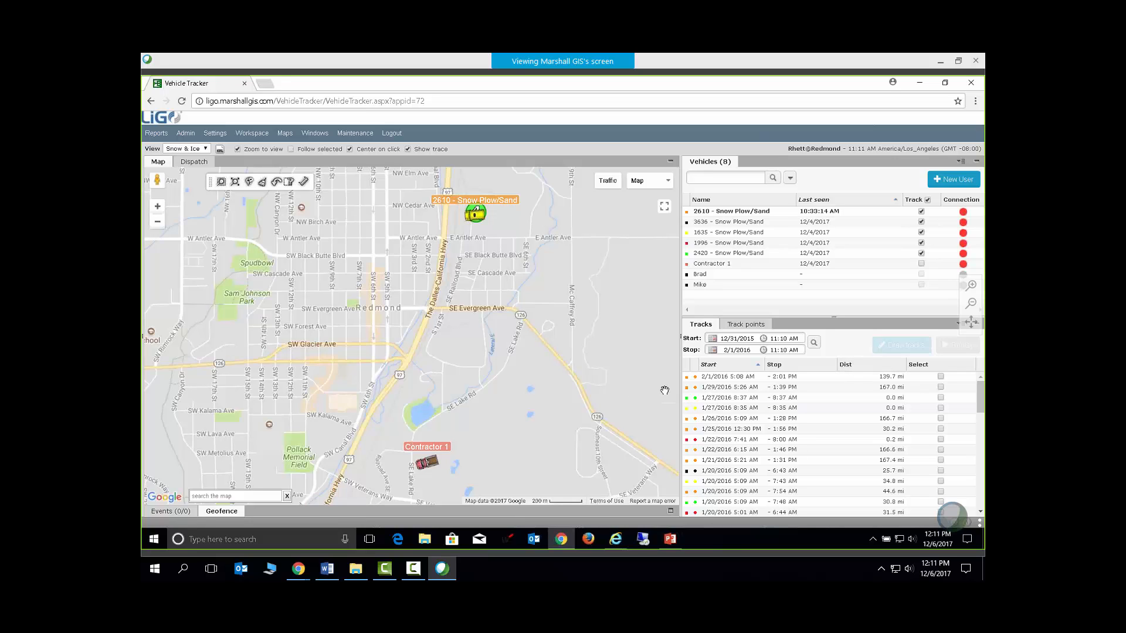
{"action": "left_click_drag", "start_coordinate": [681, 386], "coordinate": [642, 386]}
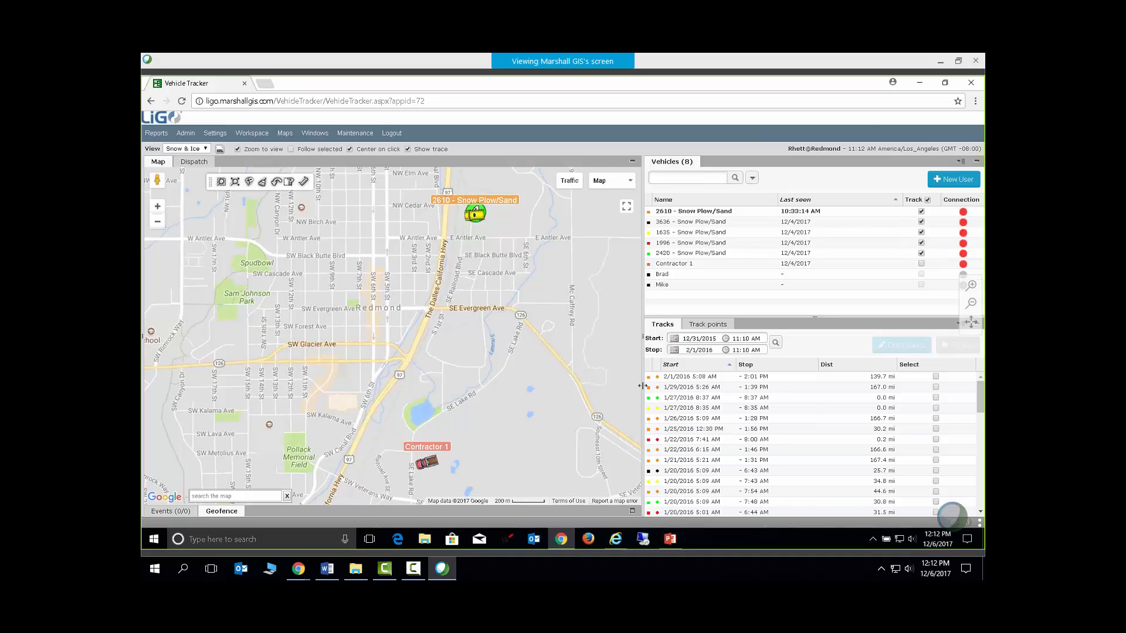
{"action": "scroll", "coordinate": [768, 412], "scroll_direction": "down", "scroll_amount": 7}
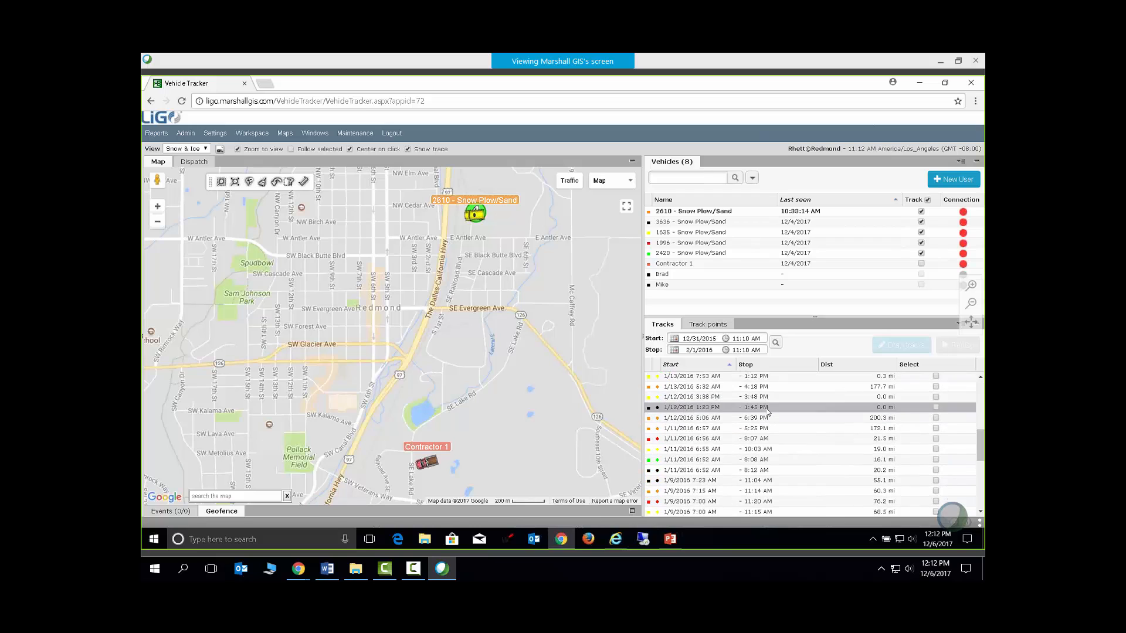
{"action": "scroll", "coordinate": [769, 412], "scroll_direction": "down", "scroll_amount": 3}
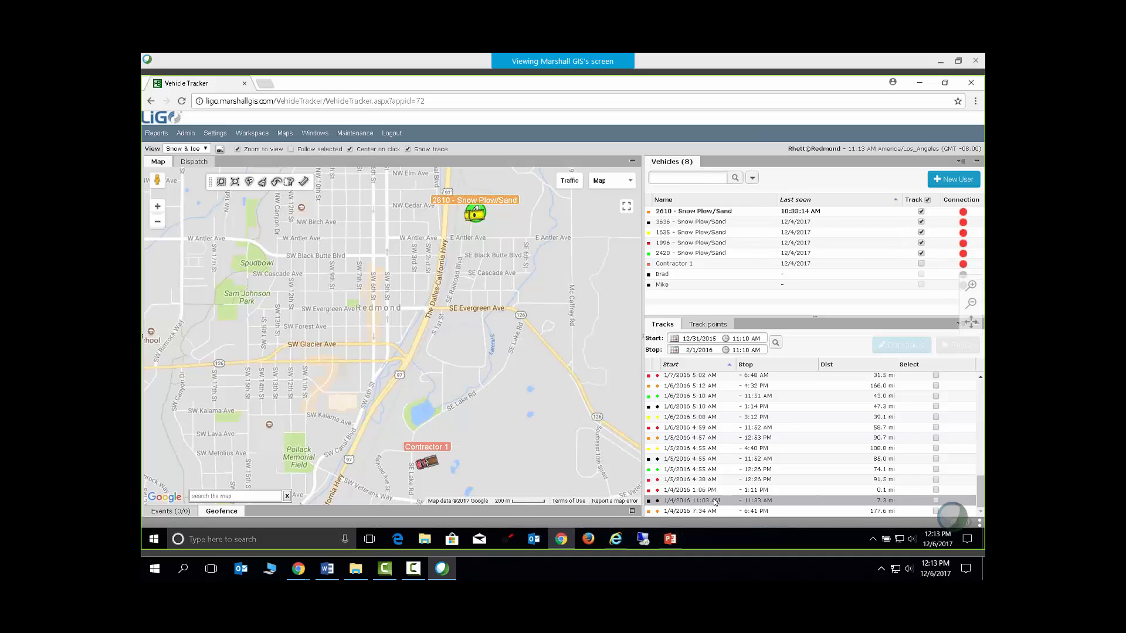
Open the Snipping Tool, capture the Redmond map area as a new snip and minimize the snip window
{"action": "left_click", "coordinate": [295, 541]}
{"action": "type", "text": "snip"}
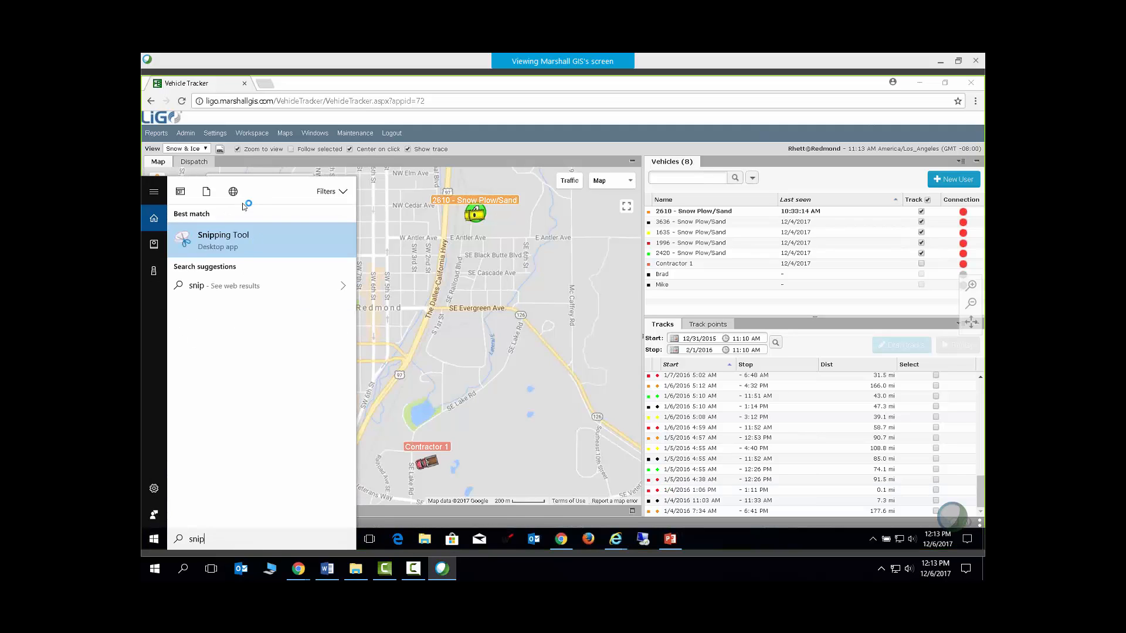
{"action": "left_click", "coordinate": [249, 237]}
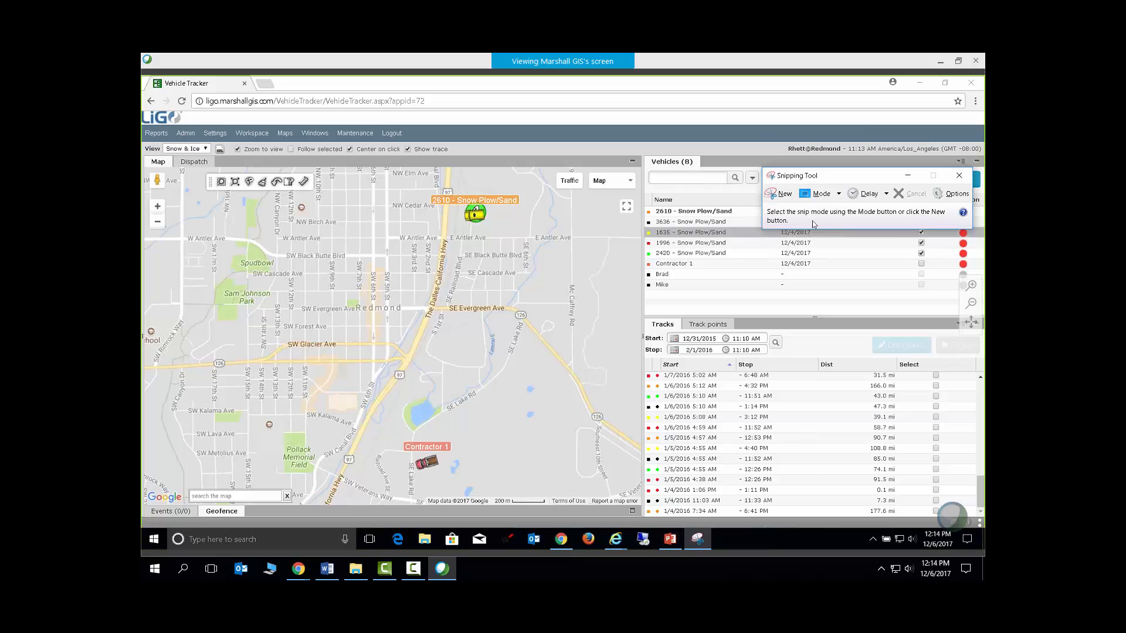
{"action": "left_click", "coordinate": [781, 193]}
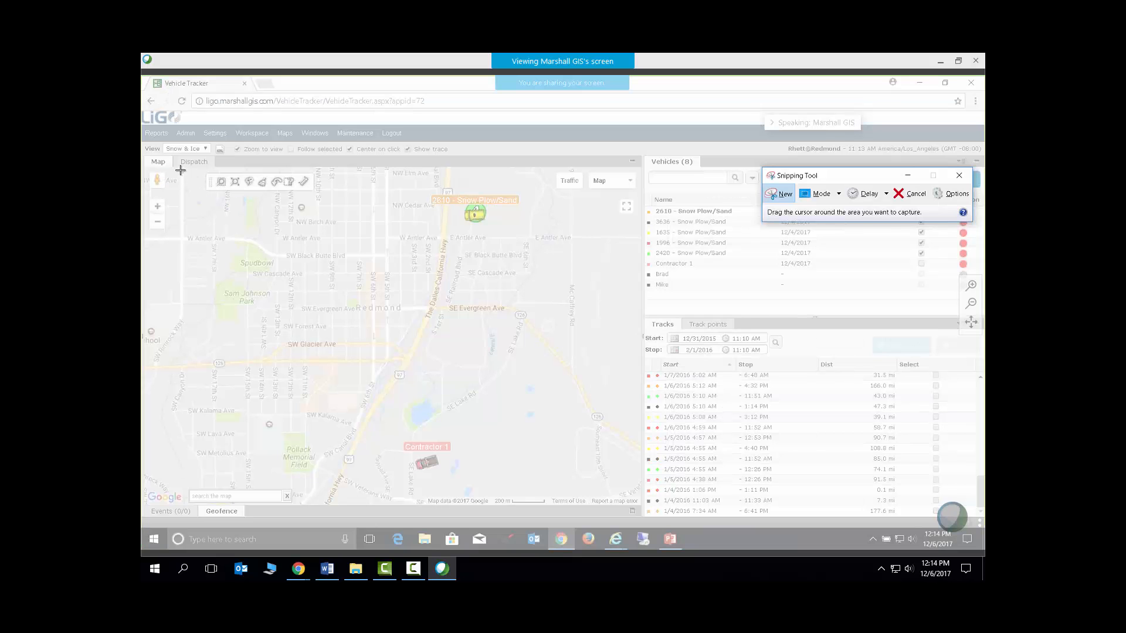
{"action": "left_click_drag", "start_coordinate": [180, 170], "coordinate": [637, 497]}
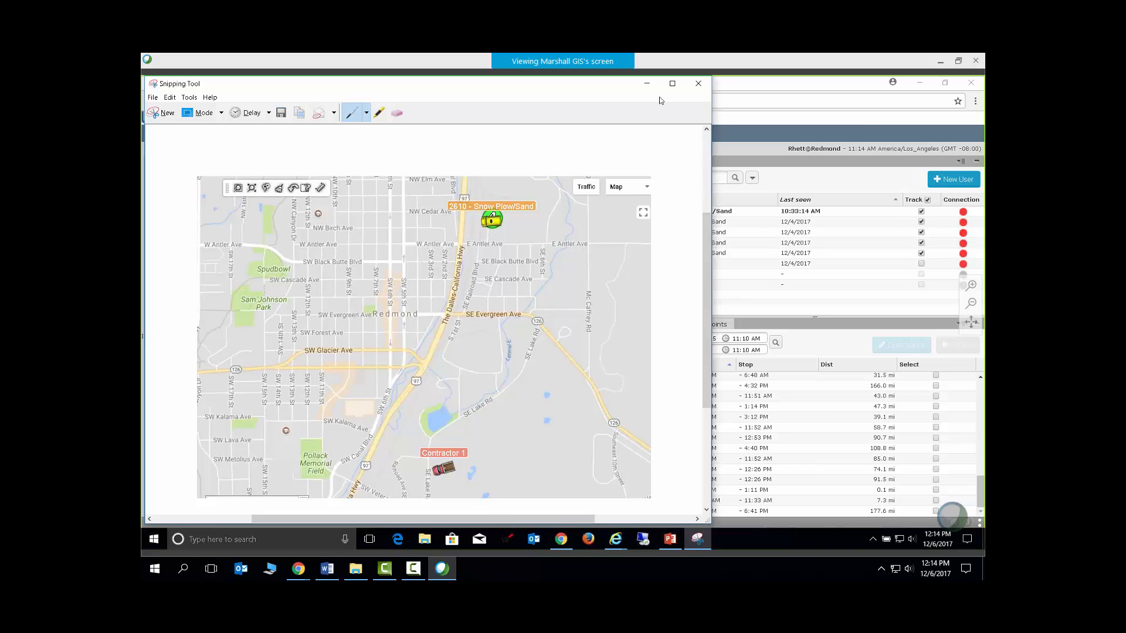
{"action": "left_click", "coordinate": [646, 84]}
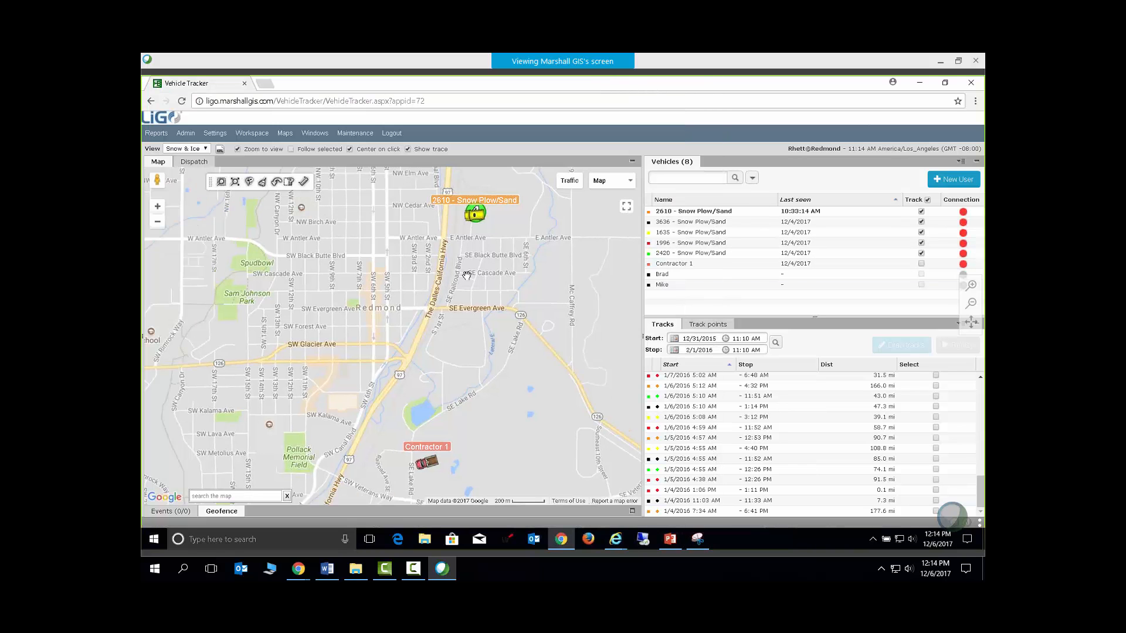
{"action": "right_click", "coordinate": [314, 267]}
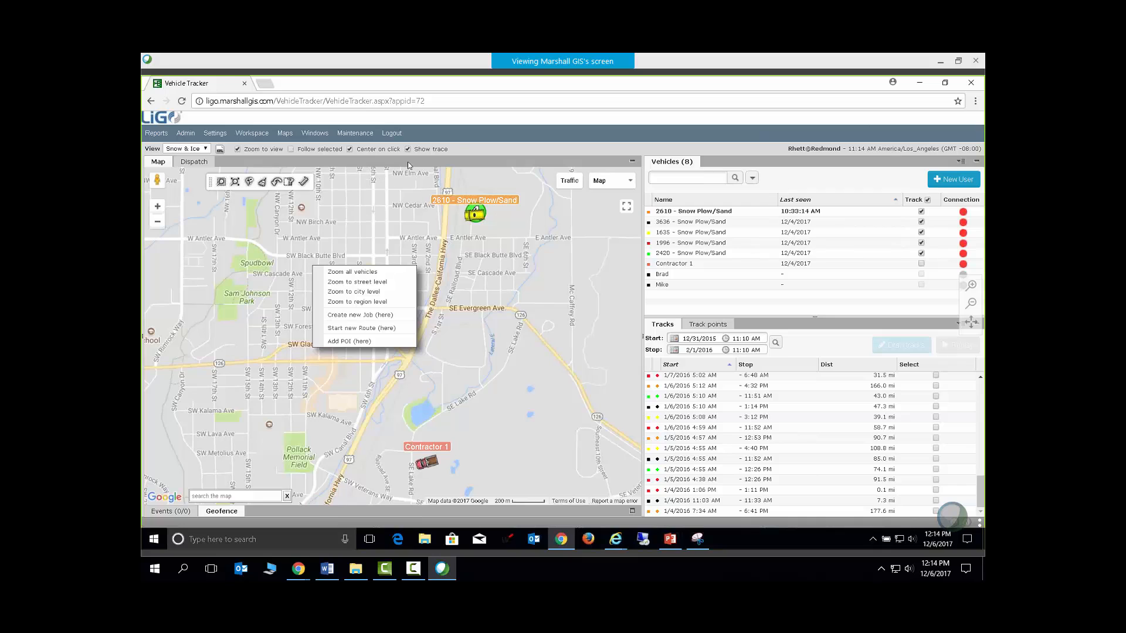
{"action": "right_click", "coordinate": [467, 150]}
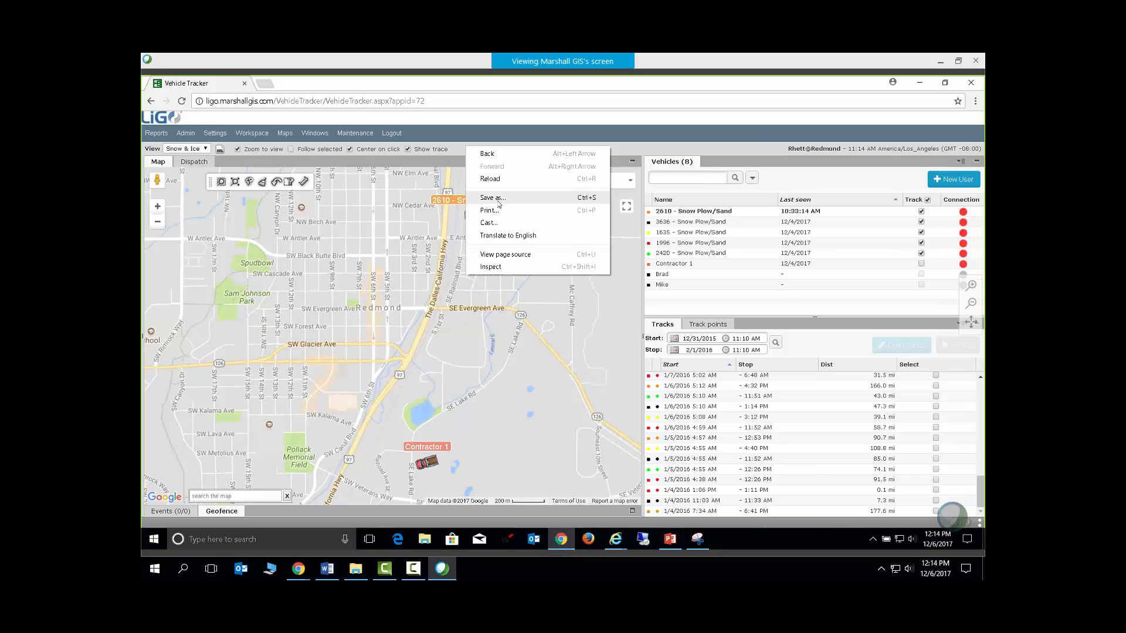
{"action": "left_click", "coordinate": [606, 139]}
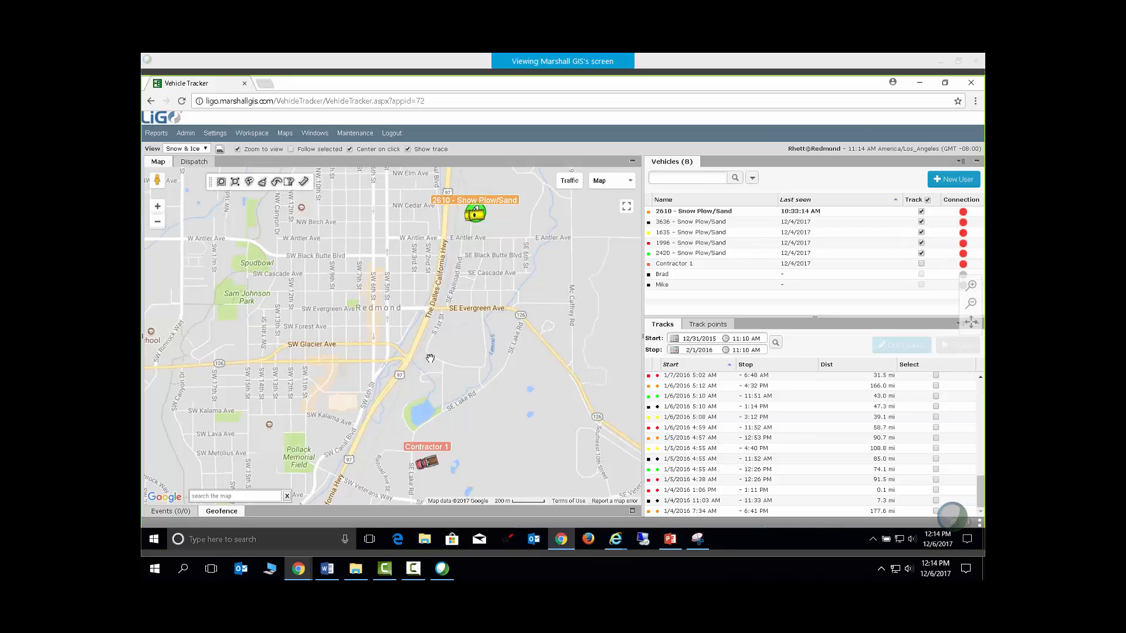
Set the start date of the Tracks list to 12/21/2015, reload the tracks and browse back to the December 2015 entries
{"action": "left_click", "coordinate": [691, 339]}
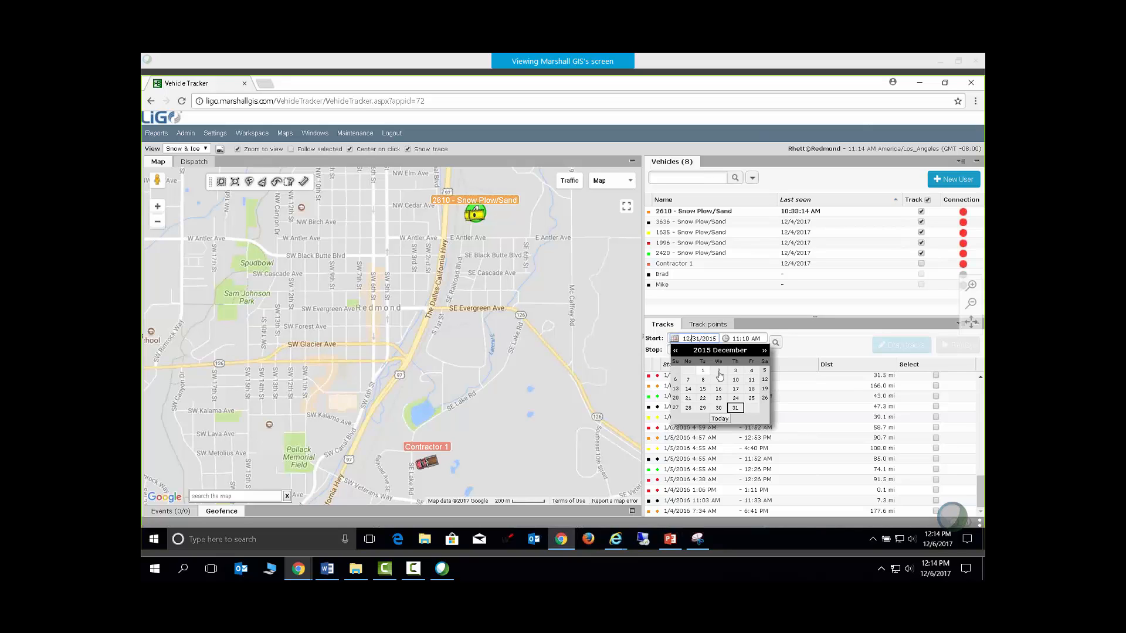
{"action": "left_click", "coordinate": [689, 398]}
{"action": "left_click", "coordinate": [776, 343]}
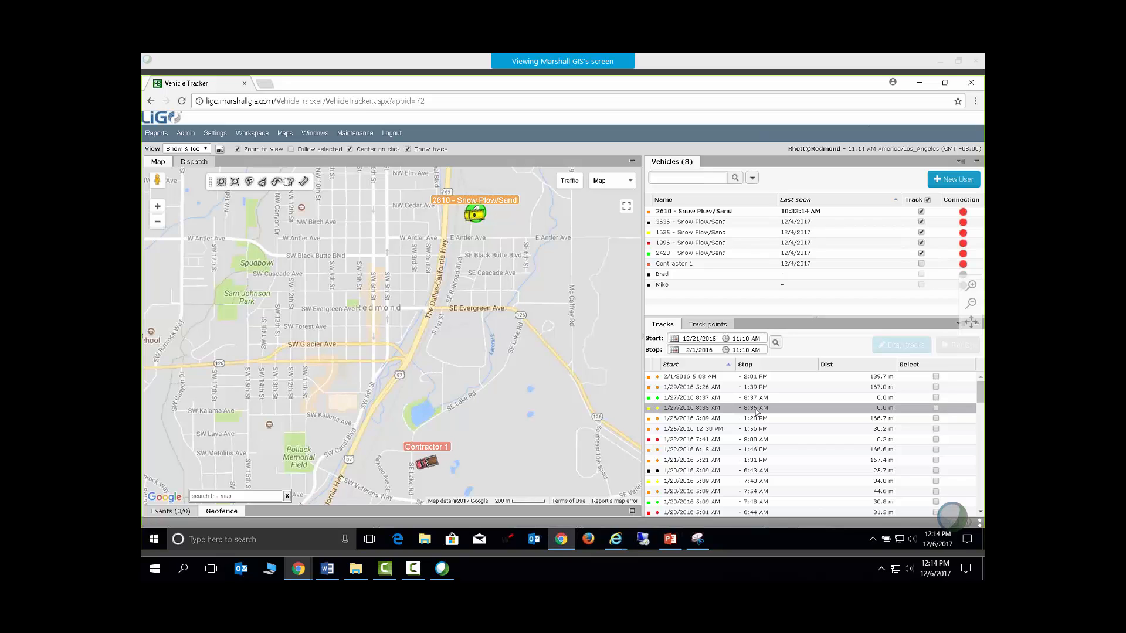
{"action": "left_click", "coordinate": [789, 387]}
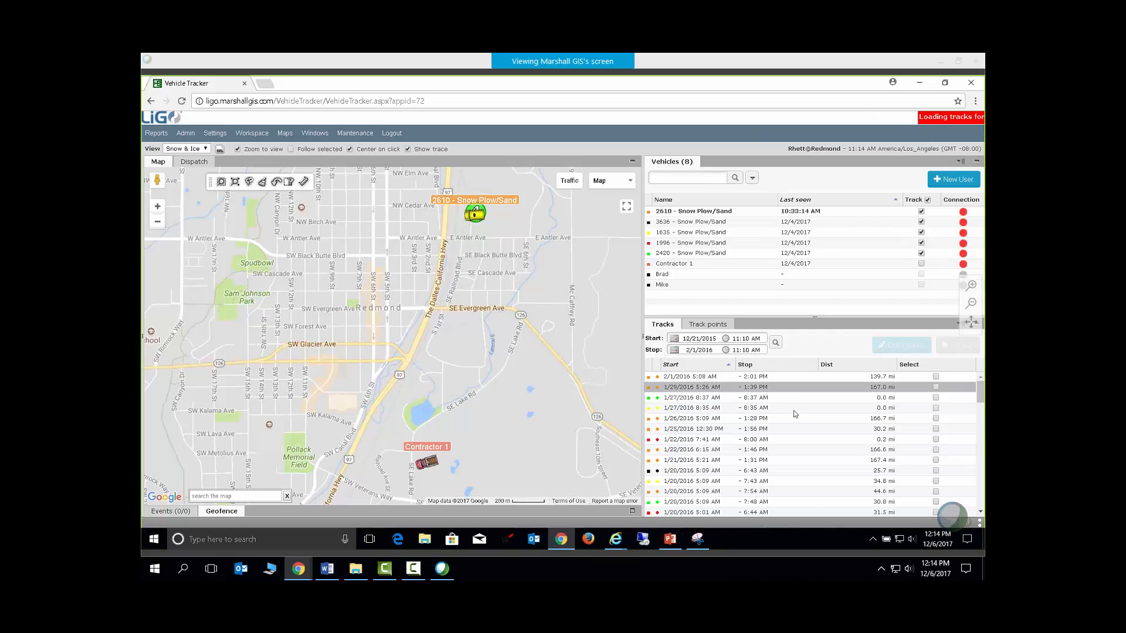
{"action": "scroll", "coordinate": [795, 414], "scroll_direction": "down", "scroll_amount": 10}
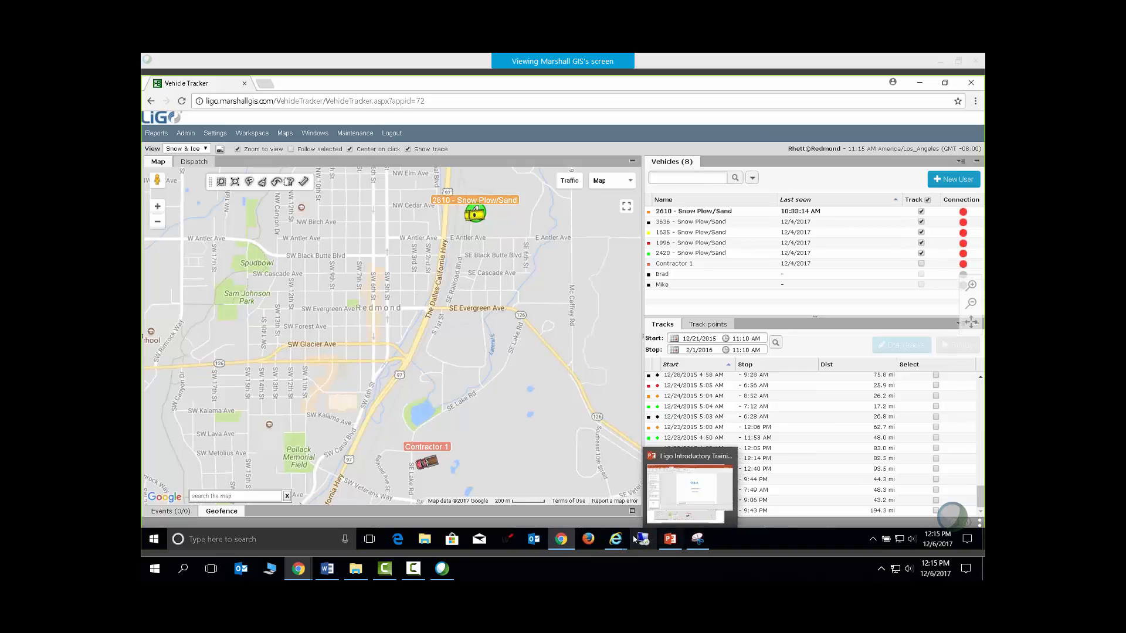
Switch to the Lynchburg Vehicle Tracker in Internet Explorer and mark an area search rectangle around the intersection of Lakeside Dr and route 501
{"action": "mouse_move", "coordinate": [616, 547]}
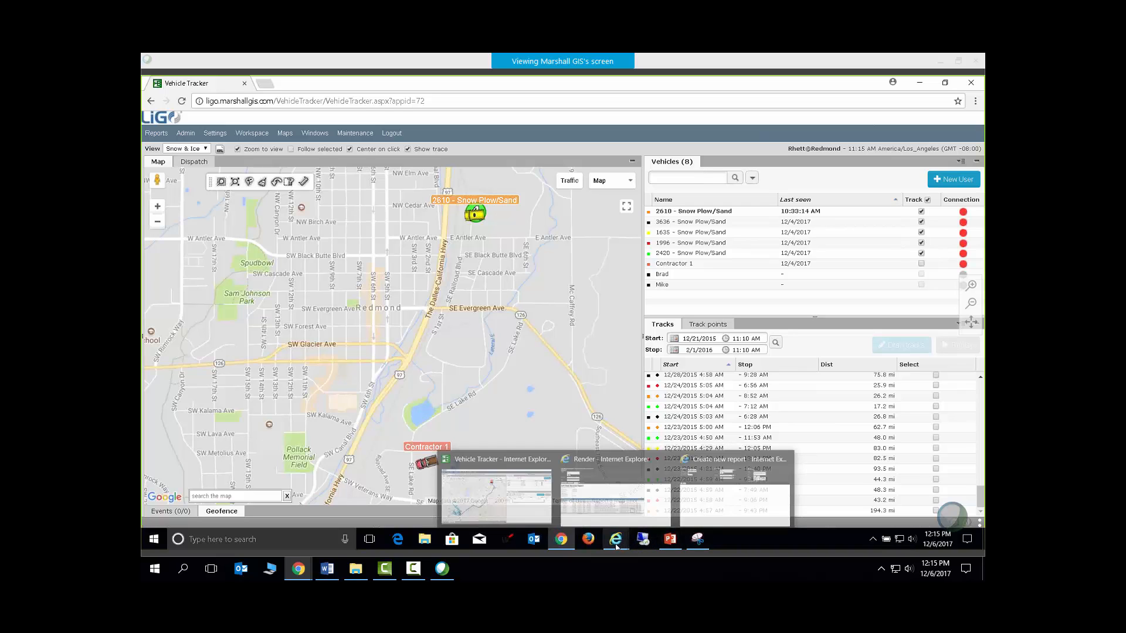
{"action": "left_click", "coordinate": [506, 508]}
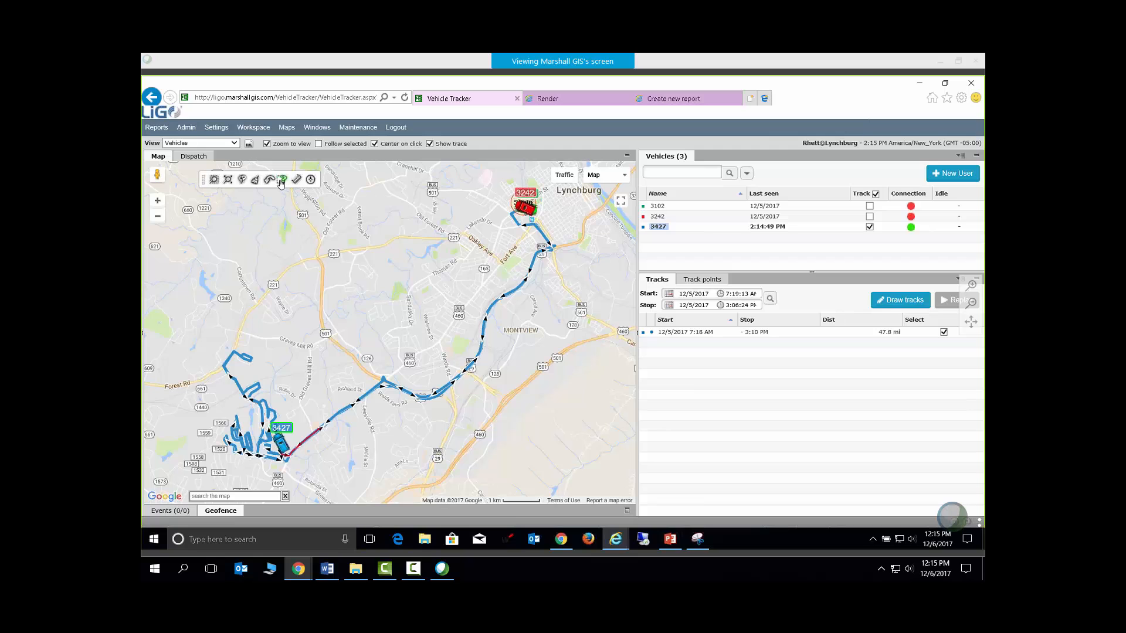
{"action": "scroll", "coordinate": [382, 333], "scroll_direction": "up", "scroll_amount": 3}
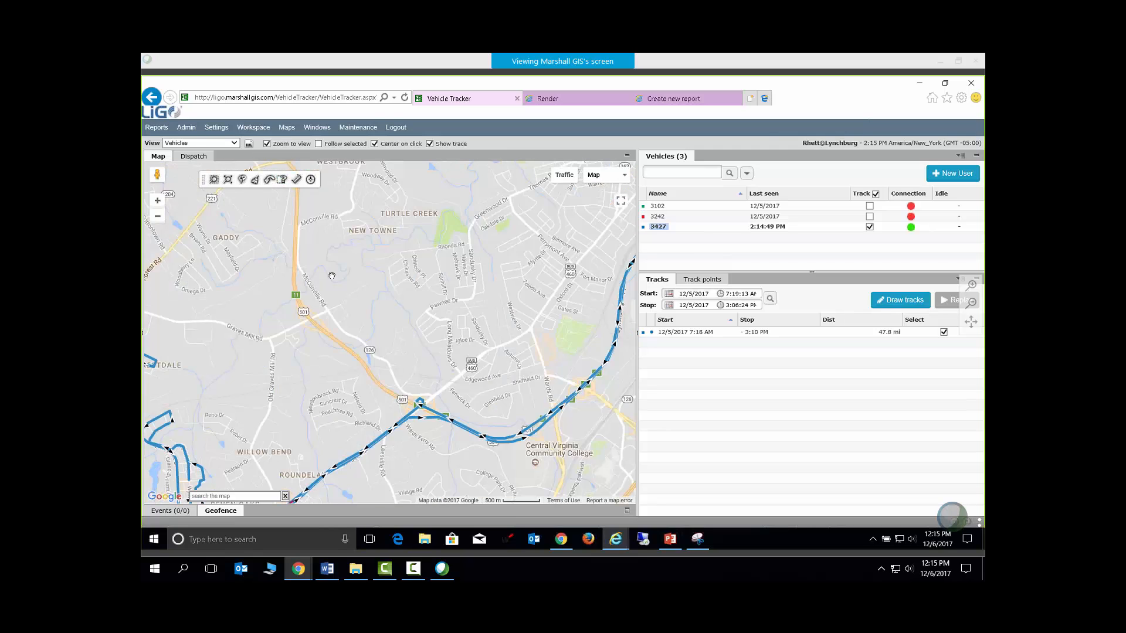
{"action": "left_click_drag", "start_coordinate": [559, 428], "coordinate": [586, 458]}
{"action": "scroll", "coordinate": [517, 252], "scroll_direction": "up", "scroll_amount": 1}
{"action": "left_click_drag", "start_coordinate": [507, 244], "coordinate": [508, 317]}
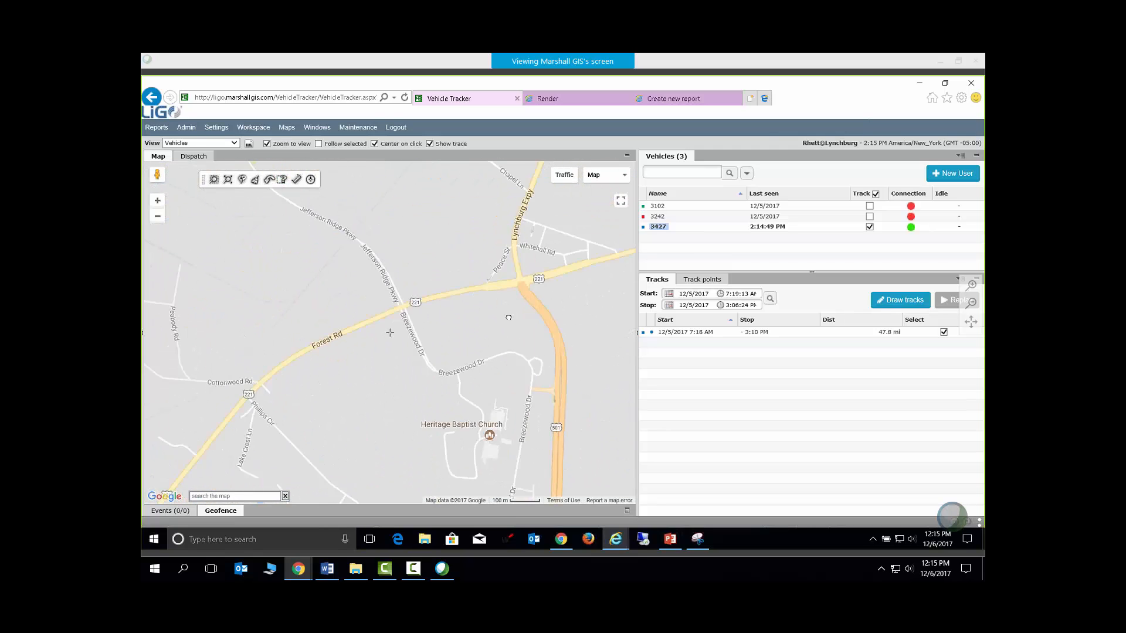
{"action": "scroll", "coordinate": [525, 314], "scroll_direction": "up", "scroll_amount": 1}
{"action": "scroll", "coordinate": [528, 314], "scroll_direction": "up", "scroll_amount": 1}
{"action": "left_click_drag", "start_coordinate": [543, 283], "coordinate": [487, 328]}
{"action": "scroll", "coordinate": [488, 328], "scroll_direction": "up", "scroll_amount": 1}
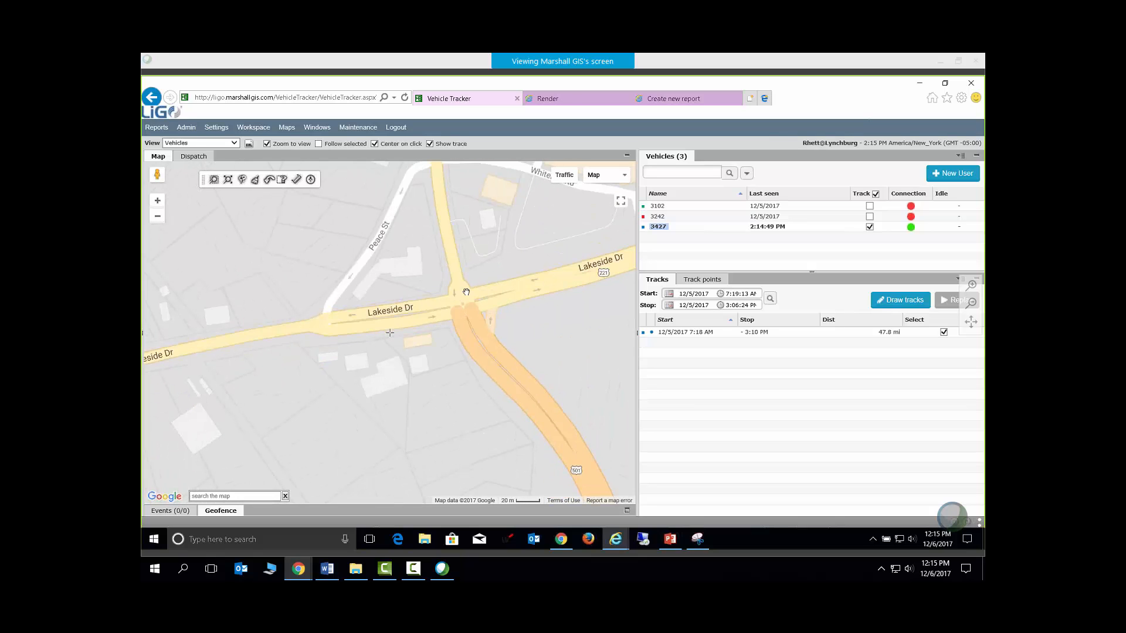
{"action": "left_click", "coordinate": [282, 179]}
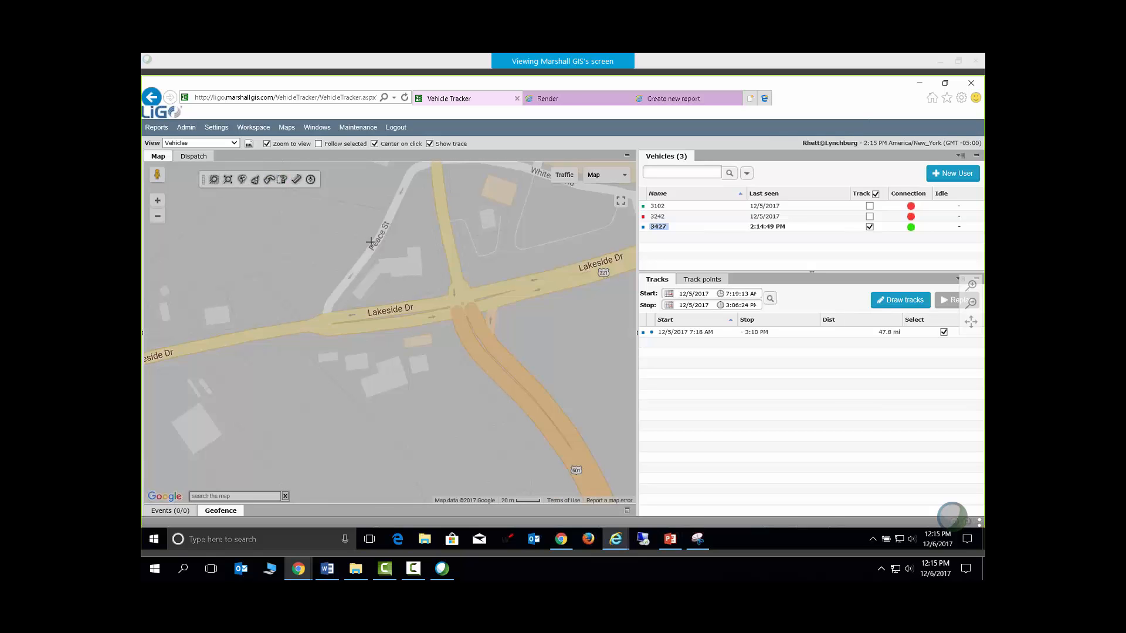
{"action": "left_click_drag", "start_coordinate": [371, 242], "coordinate": [582, 370]}
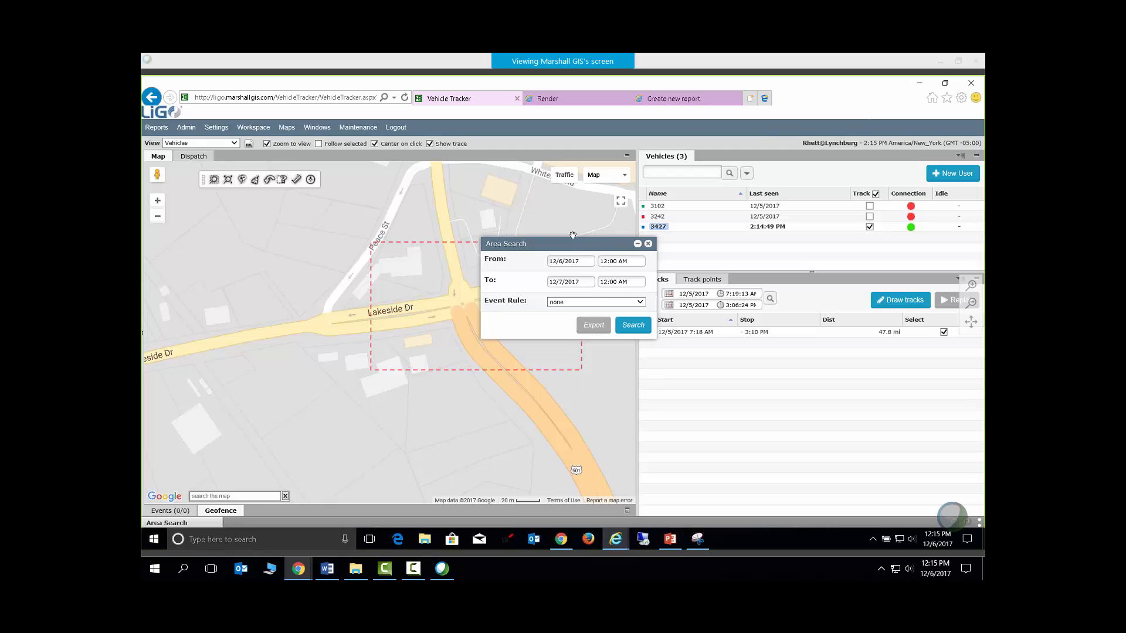
Move the Area Search window off the map, review its event rules, choose Leaf Removal and close the window without searching
{"action": "left_click_drag", "start_coordinate": [570, 243], "coordinate": [851, 250]}
{"action": "left_click", "coordinate": [861, 311]}
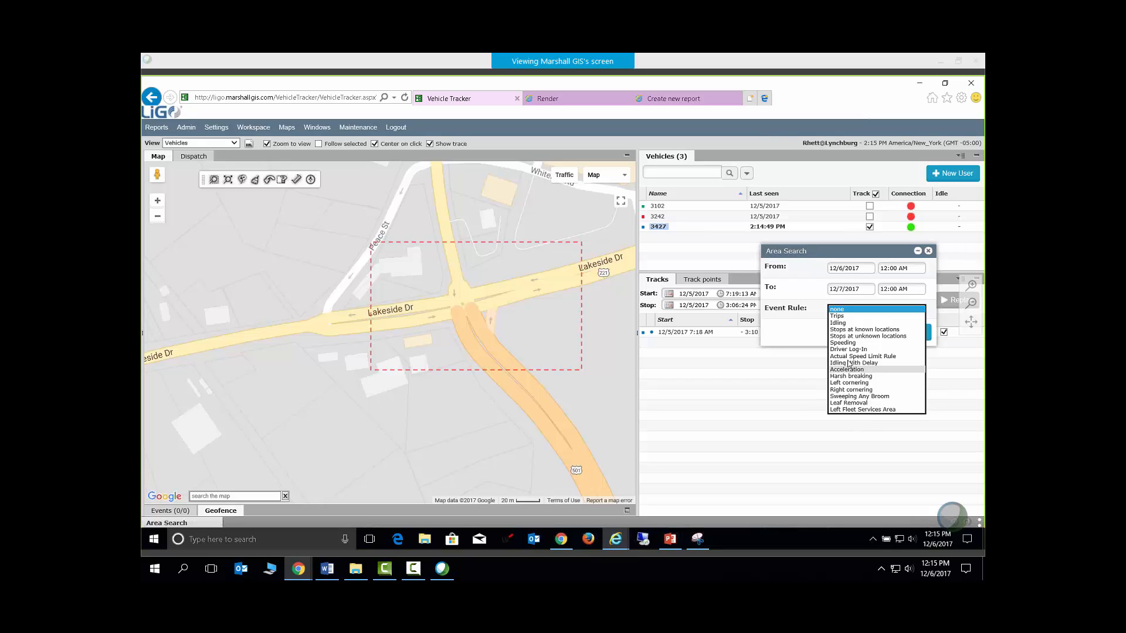
{"action": "left_click", "coordinate": [857, 404]}
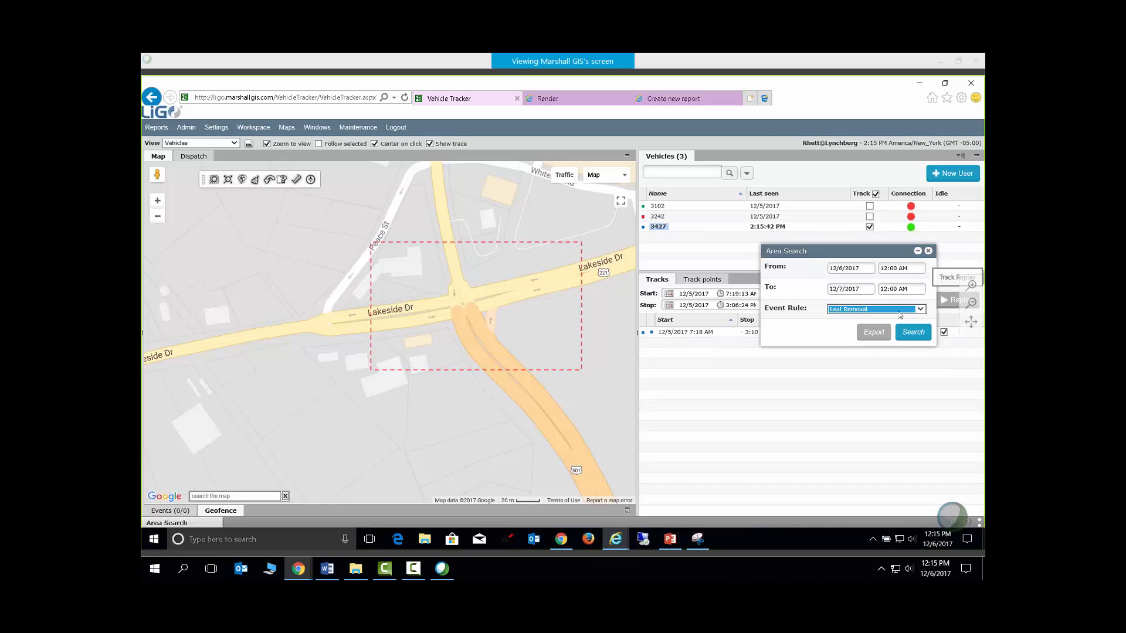
{"action": "left_click", "coordinate": [924, 314]}
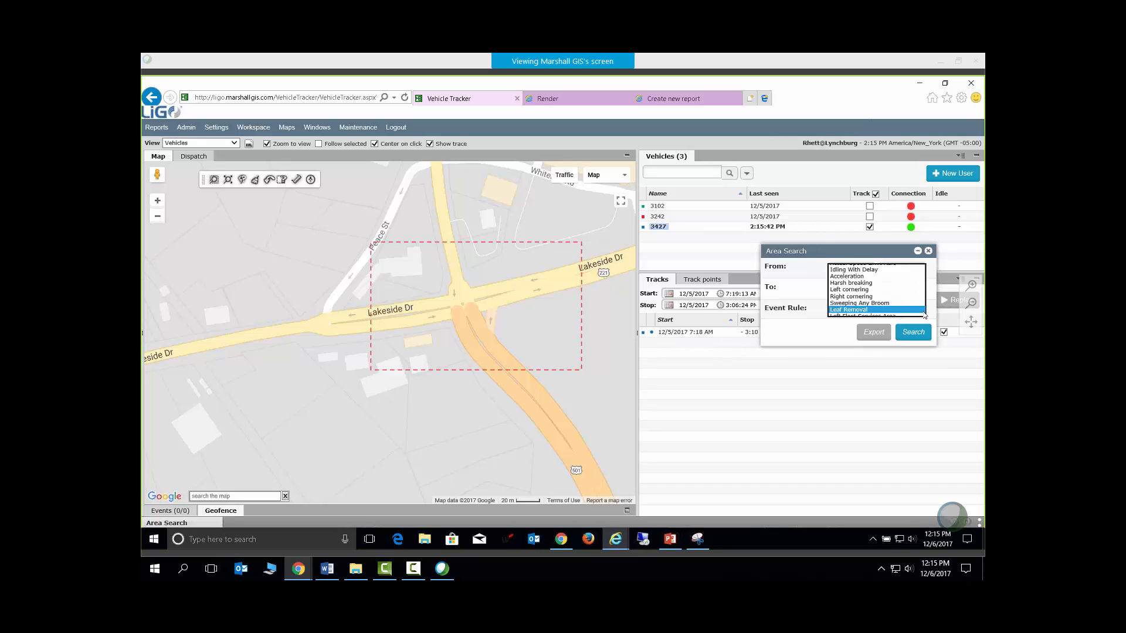
{"action": "left_click", "coordinate": [930, 286]}
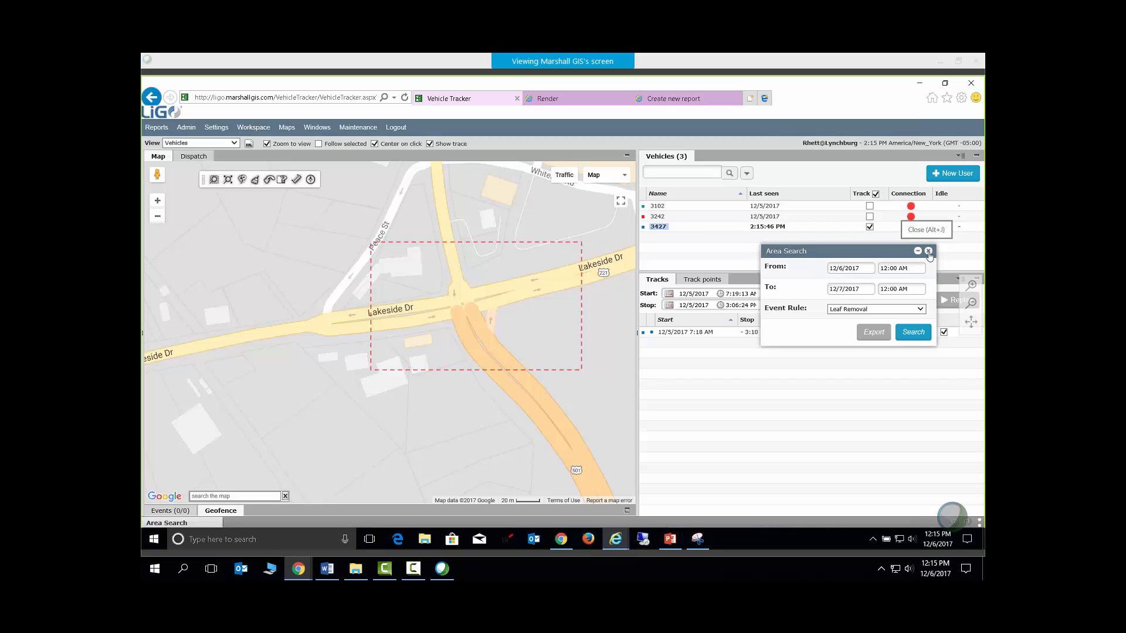
{"action": "left_click", "coordinate": [929, 252]}
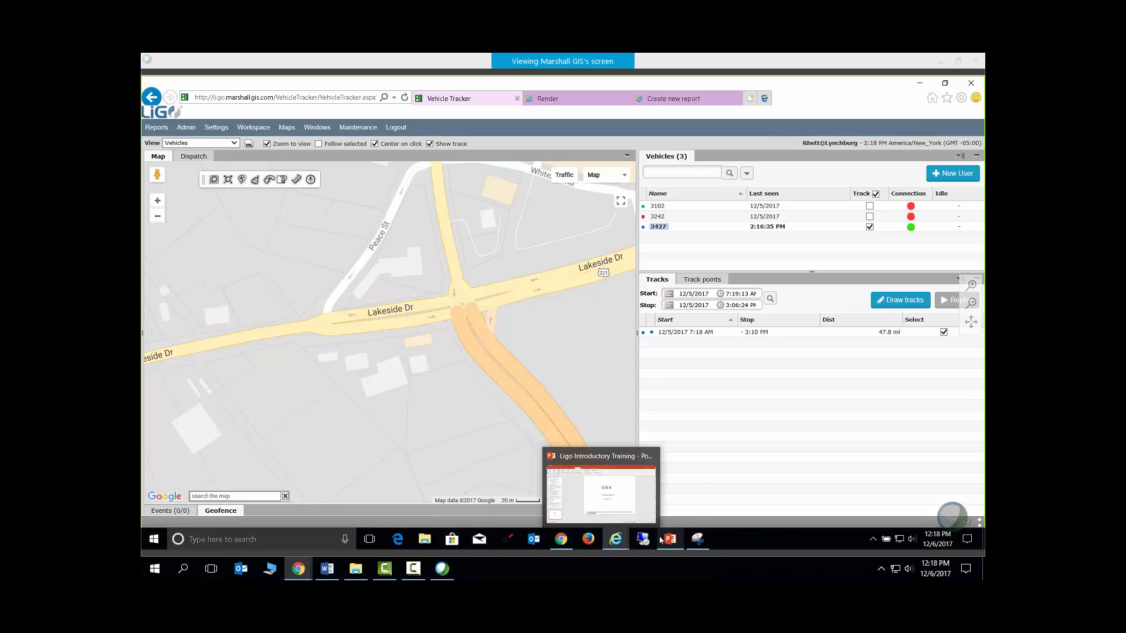
Show the Q & A slide in PowerPoint and return to the Vehicle Tracker in Internet Explorer
{"action": "left_click", "coordinate": [640, 469]}
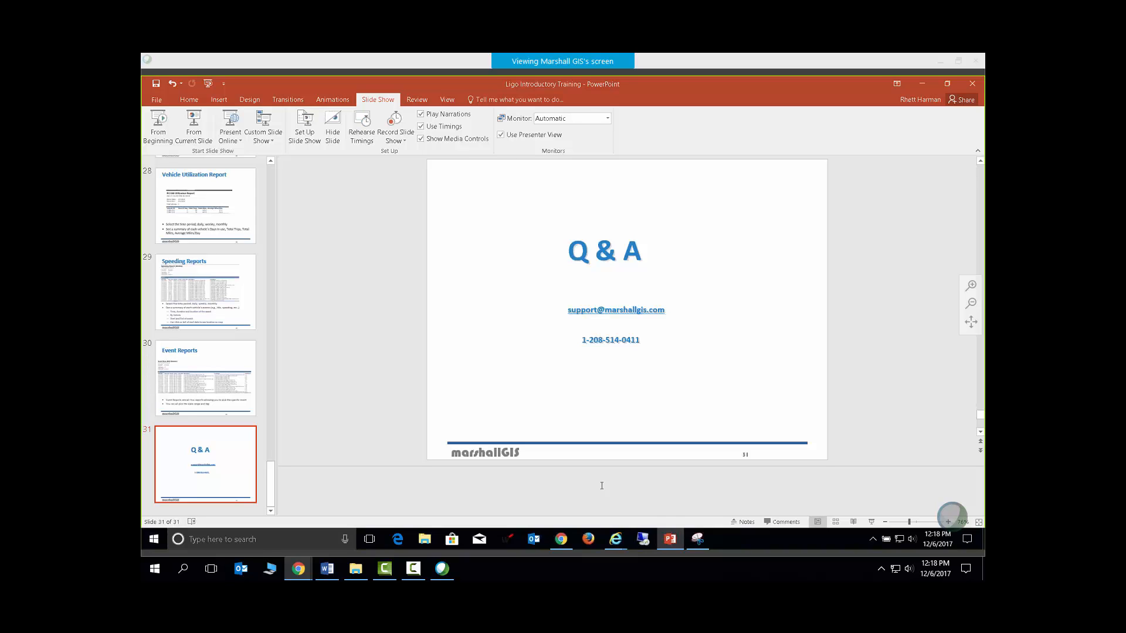
{"action": "left_click", "coordinate": [615, 539]}
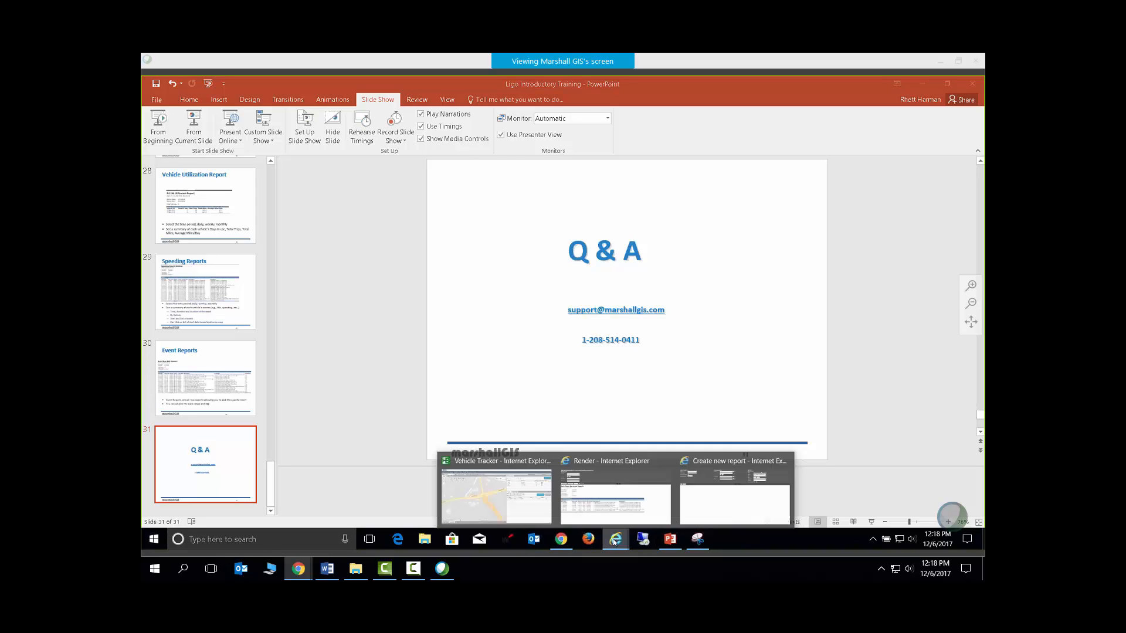
{"action": "left_click", "coordinate": [545, 521]}
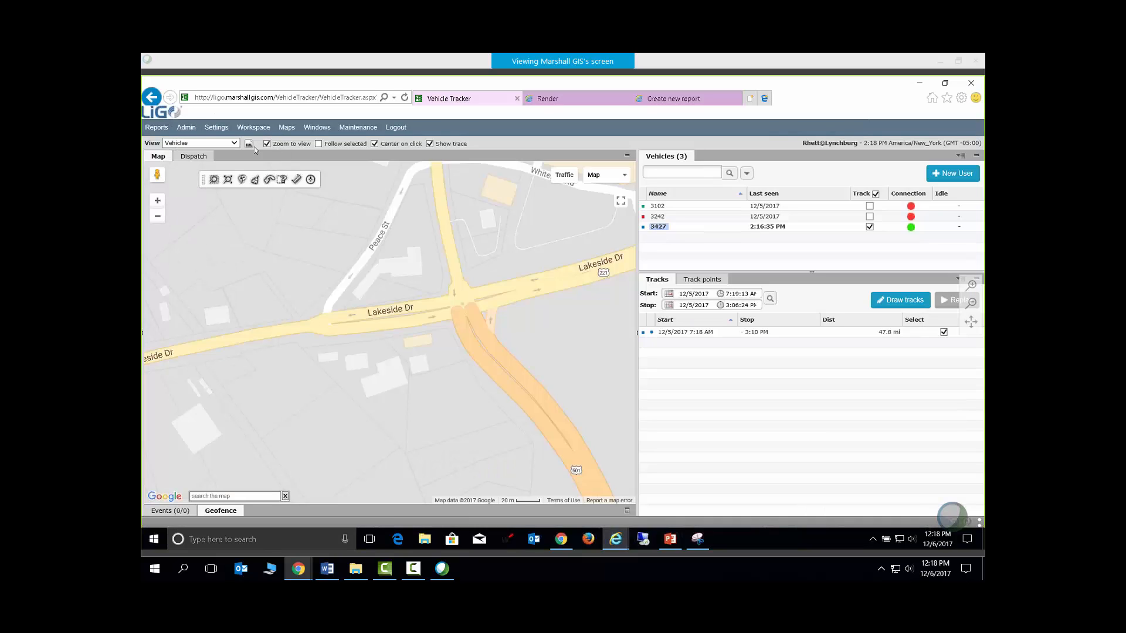
Change the view to Users and enlarge the list so that all users are shown
{"action": "left_click", "coordinate": [234, 143]}
{"action": "left_click", "coordinate": [187, 139]}
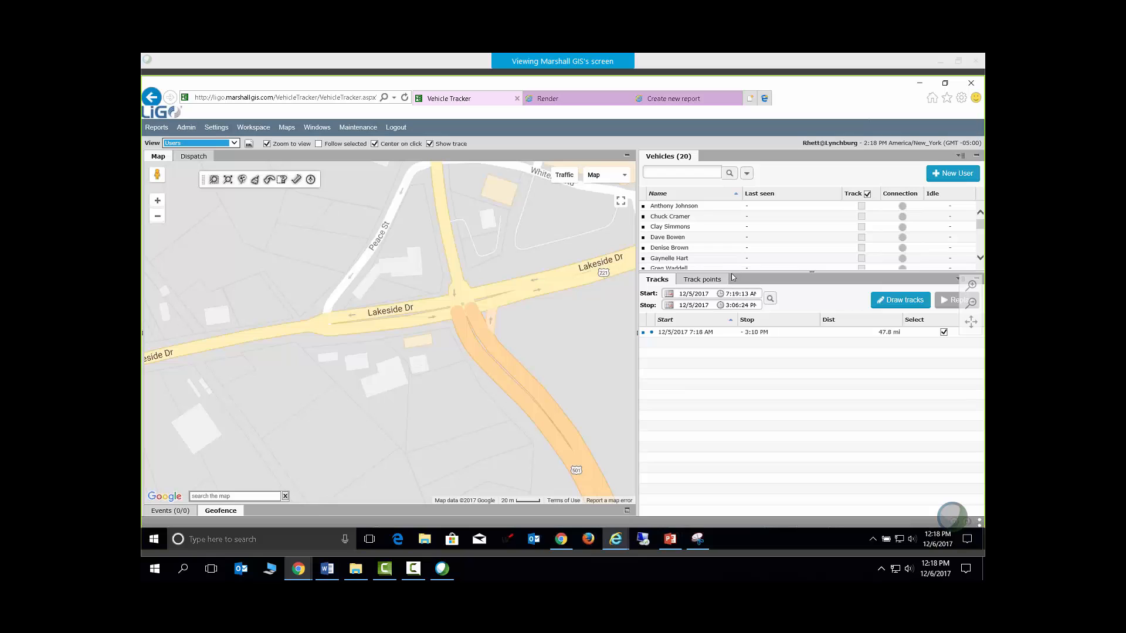
{"action": "left_click_drag", "start_coordinate": [731, 274], "coordinate": [747, 435]}
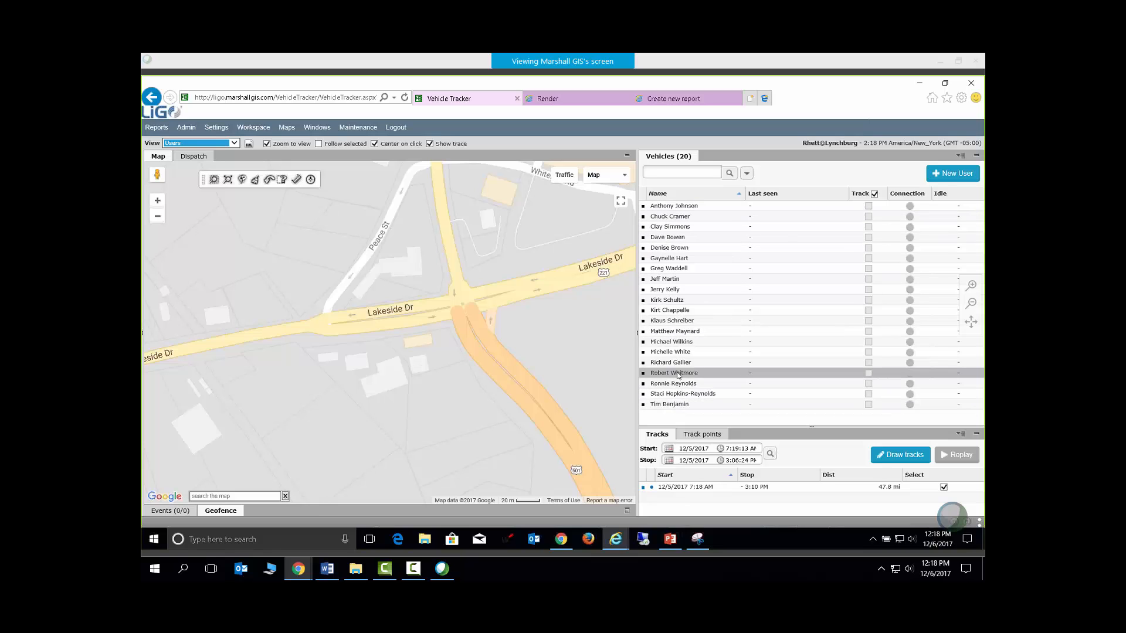
Open the third listed user for editing and highlight the username in the details
{"action": "right_click", "coordinate": [673, 229]}
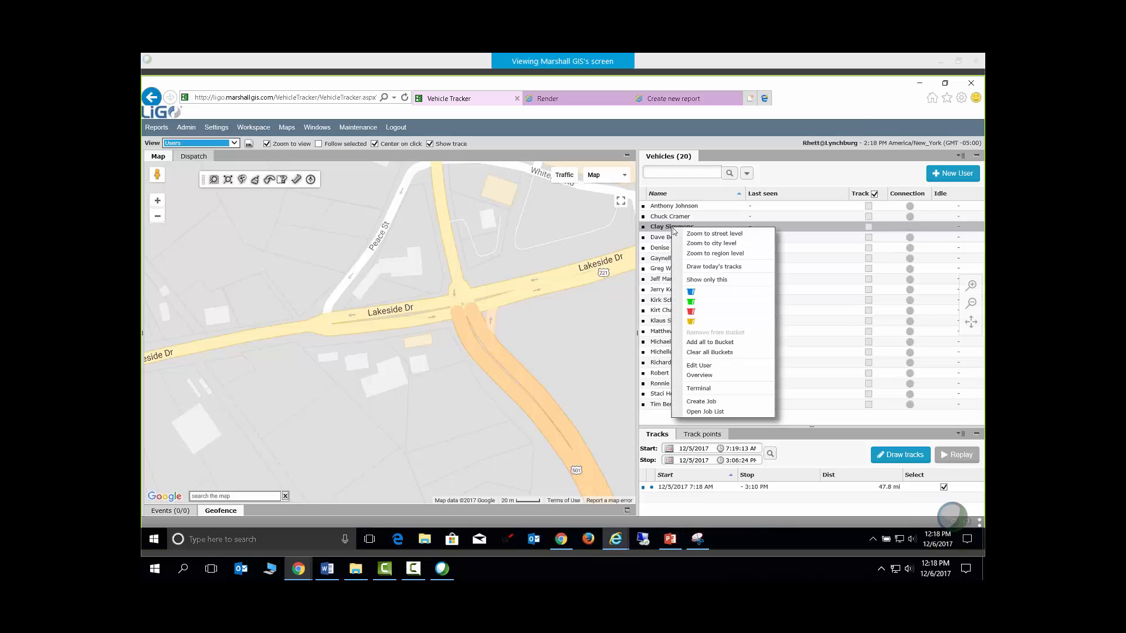
{"action": "left_click", "coordinate": [698, 366]}
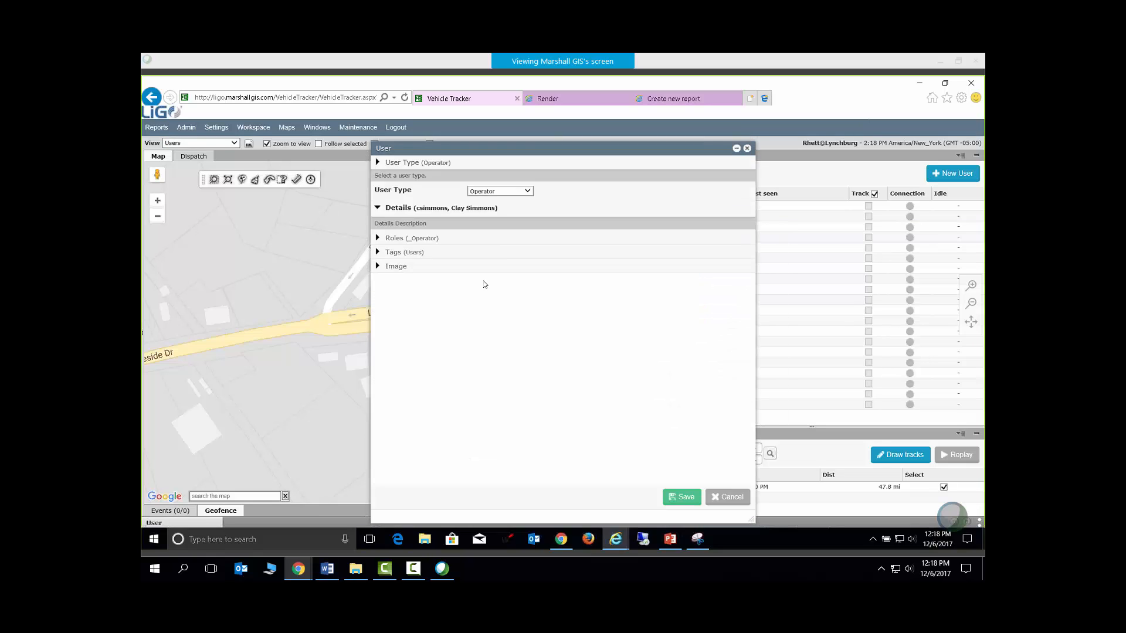
{"action": "left_click_drag", "start_coordinate": [501, 211], "coordinate": [470, 212]}
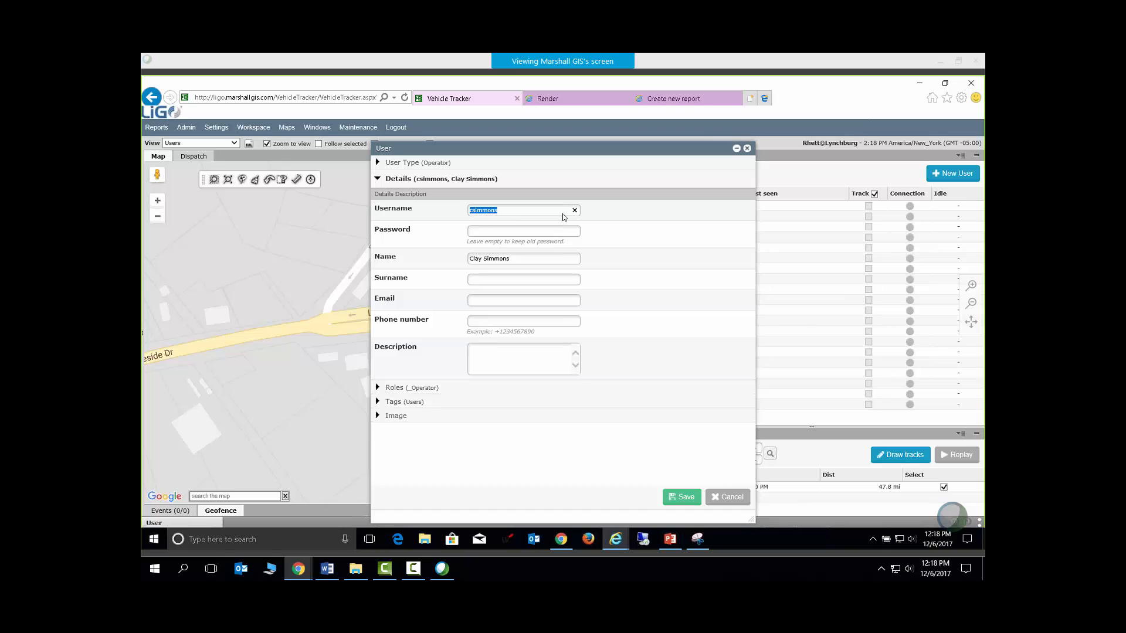
Point out the Change password setting, view the user's assigned roles and cancel the edit
{"action": "left_click", "coordinate": [238, 128]}
{"action": "mouse_move", "coordinate": [220, 129]}
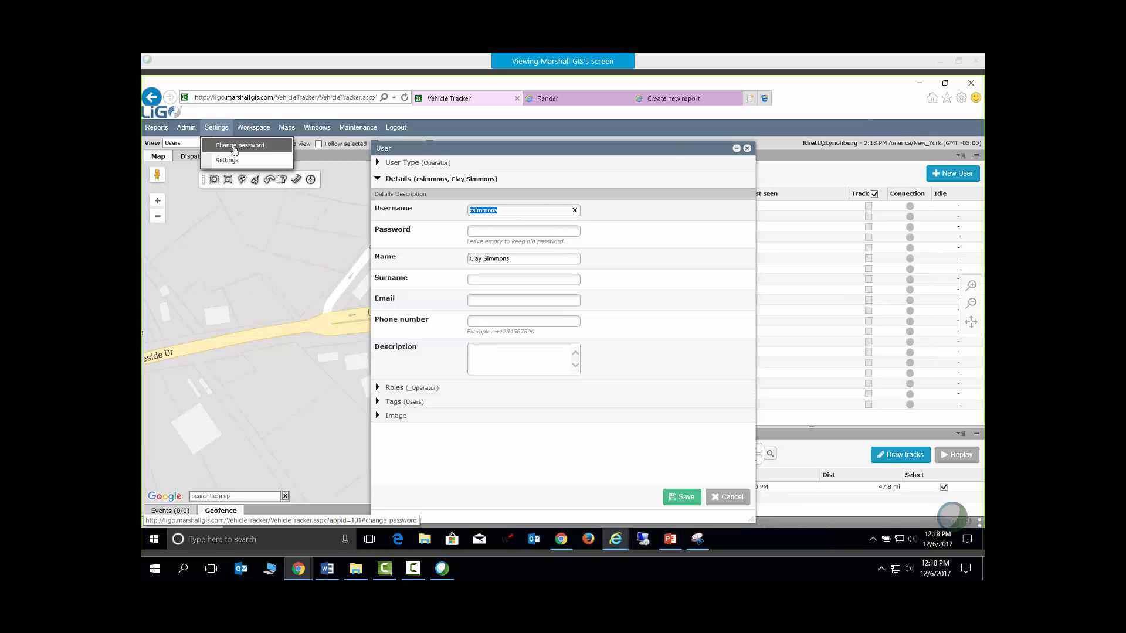
{"action": "left_click", "coordinate": [482, 388]}
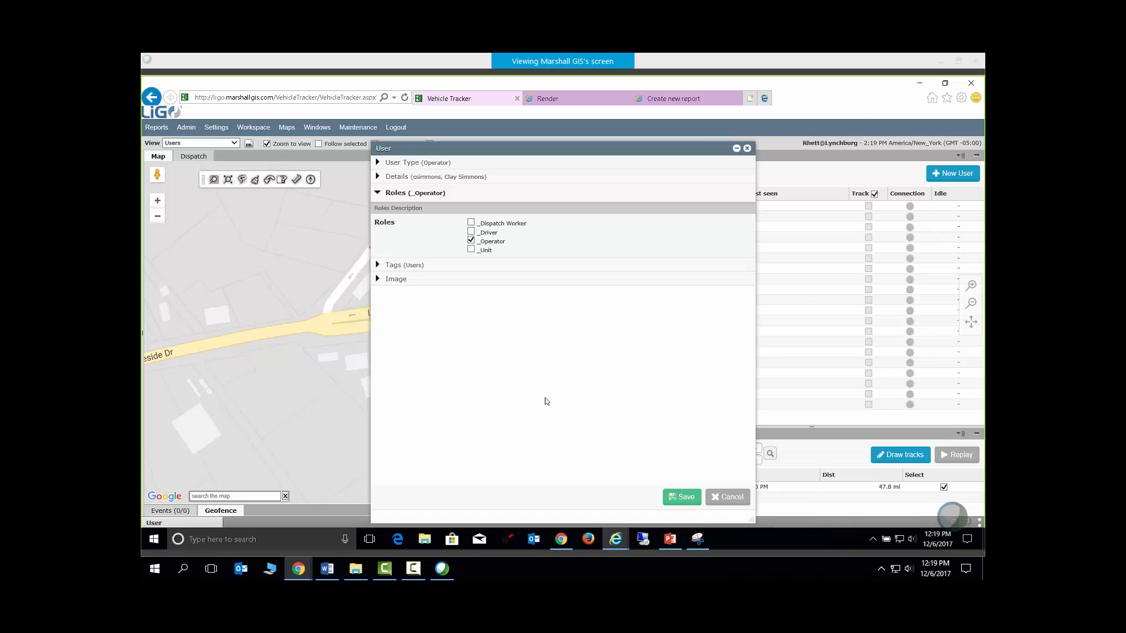
{"action": "left_click", "coordinate": [724, 502]}
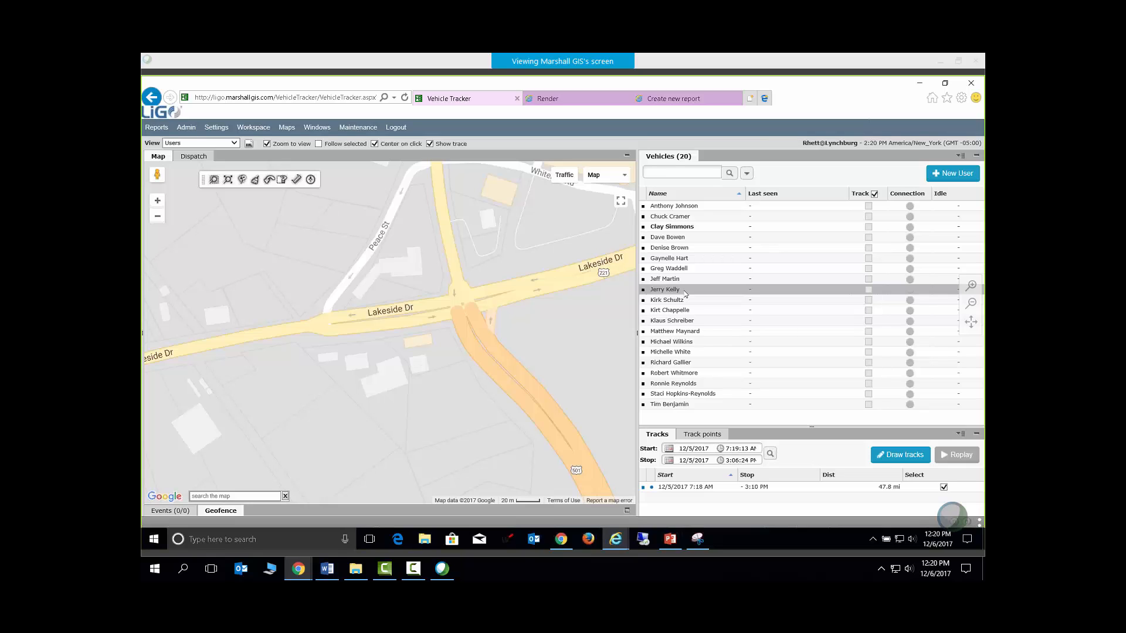
Open the second-to-last listed user for editing, highlight the username and cancel without saving
{"action": "right_click", "coordinate": [690, 397]}
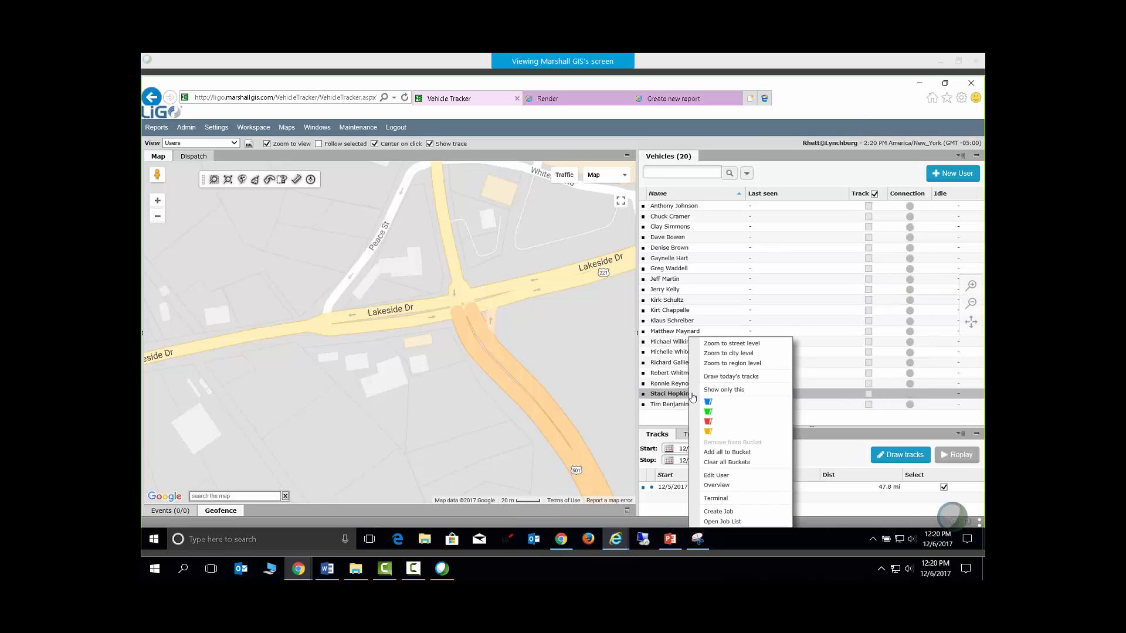
{"action": "left_click", "coordinate": [722, 479]}
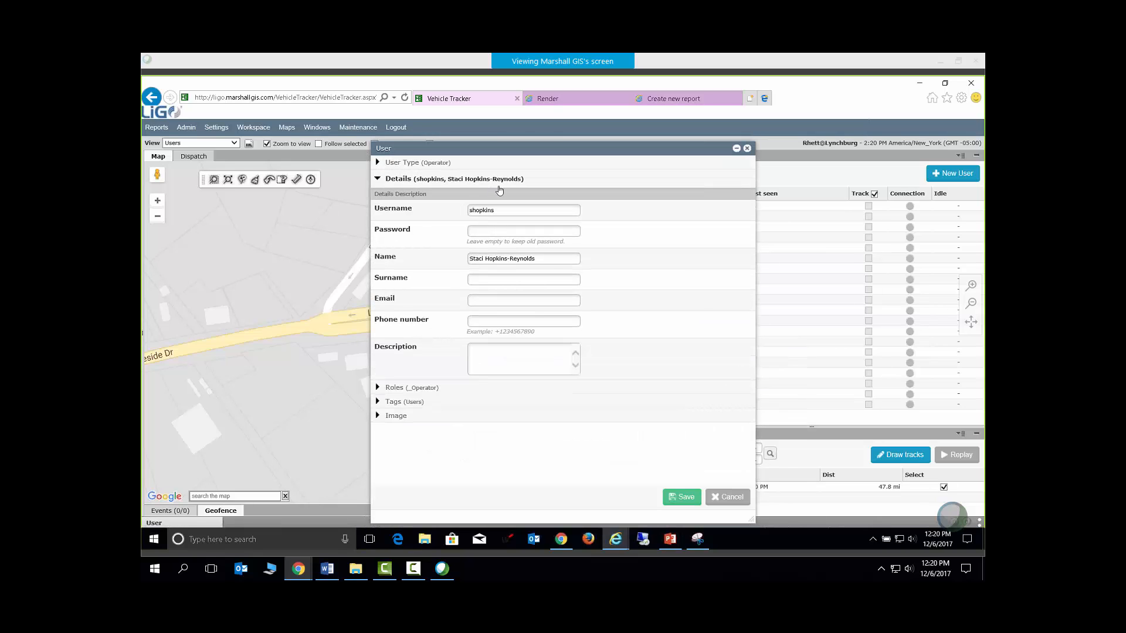
{"action": "double_click", "coordinate": [475, 210]}
{"action": "left_click", "coordinate": [717, 498]}
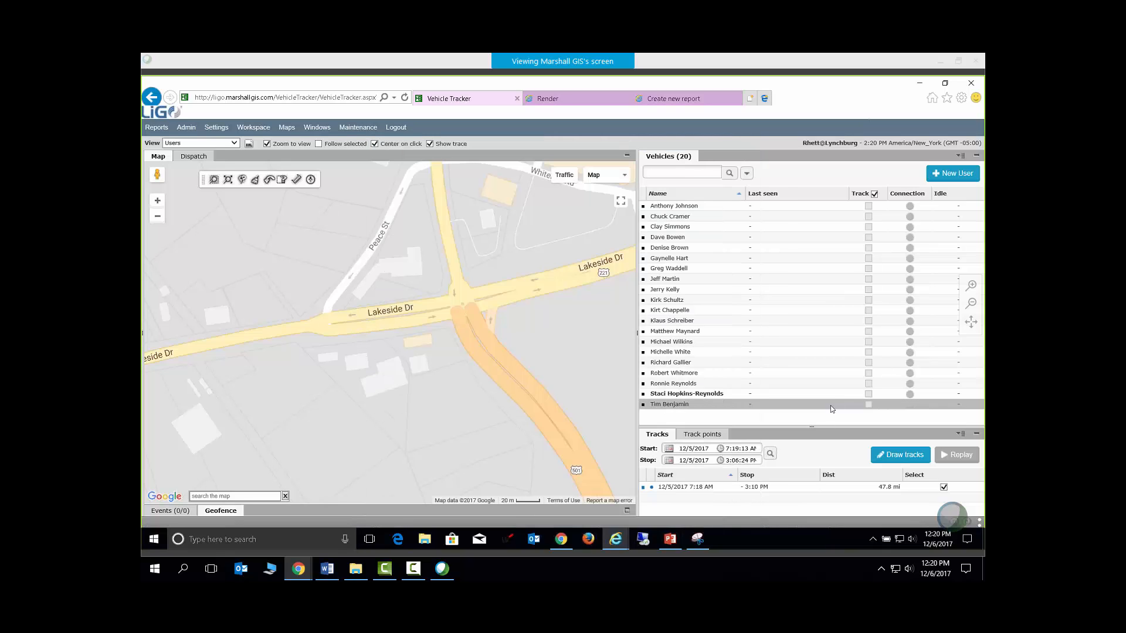